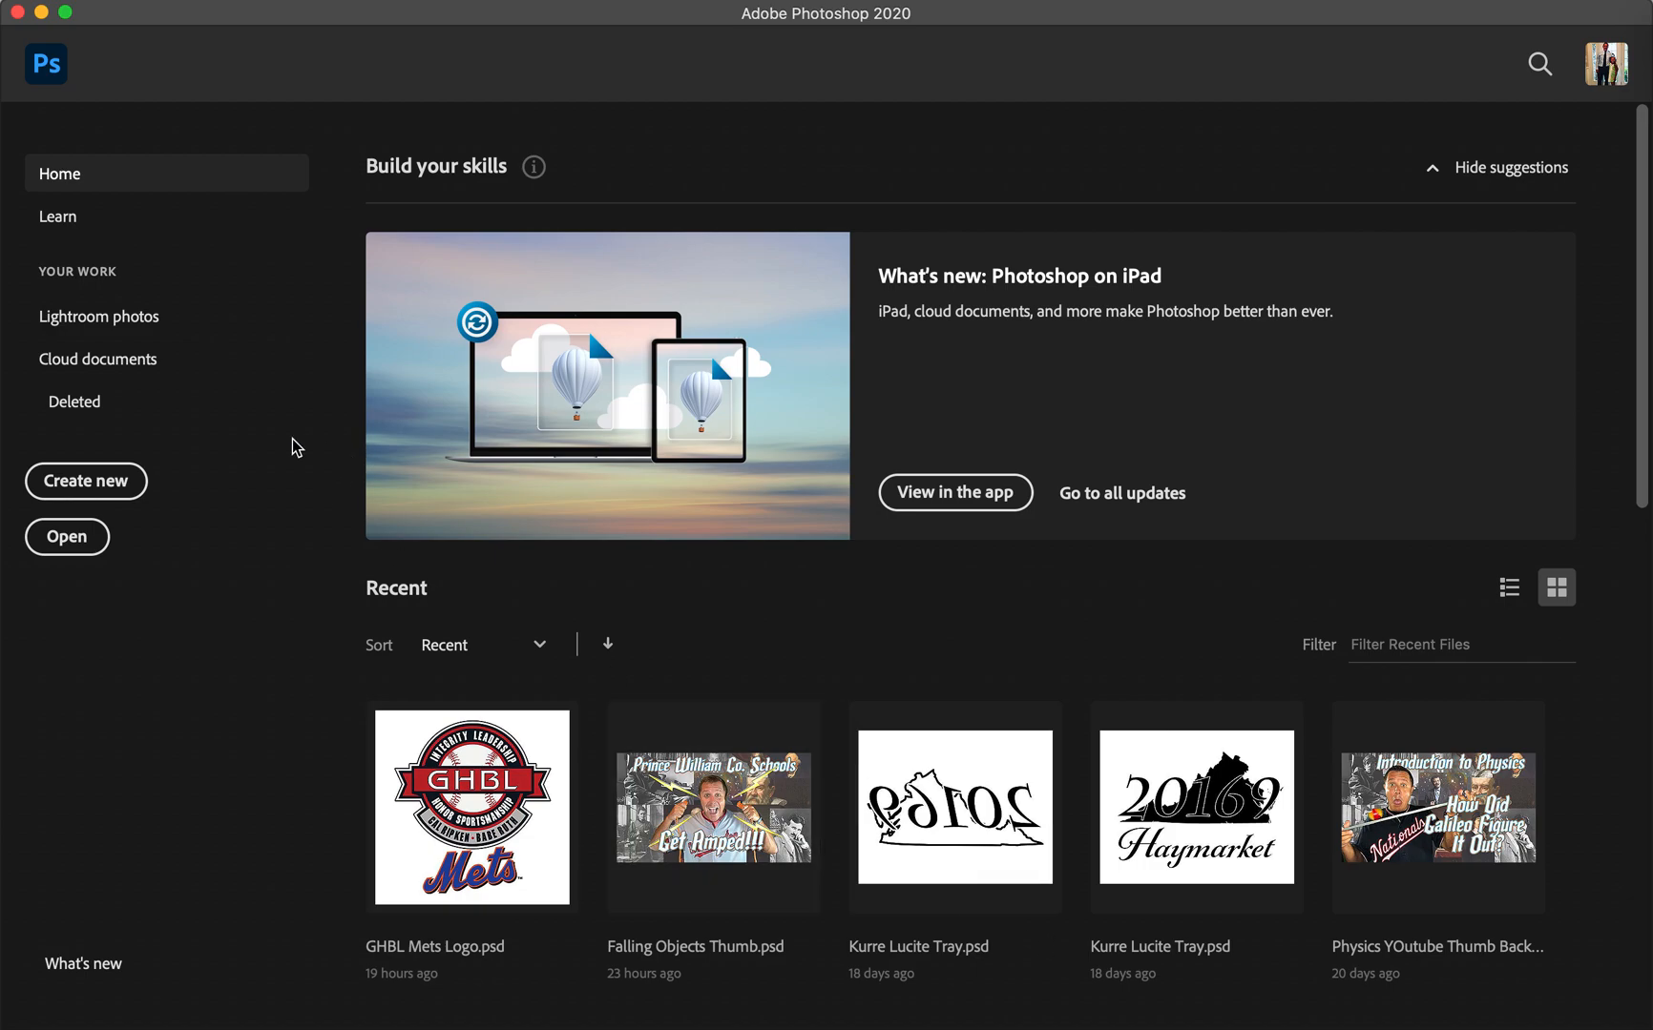
- Open the setup for a new document, ready for custom page dimensions
left_click(113, 481)
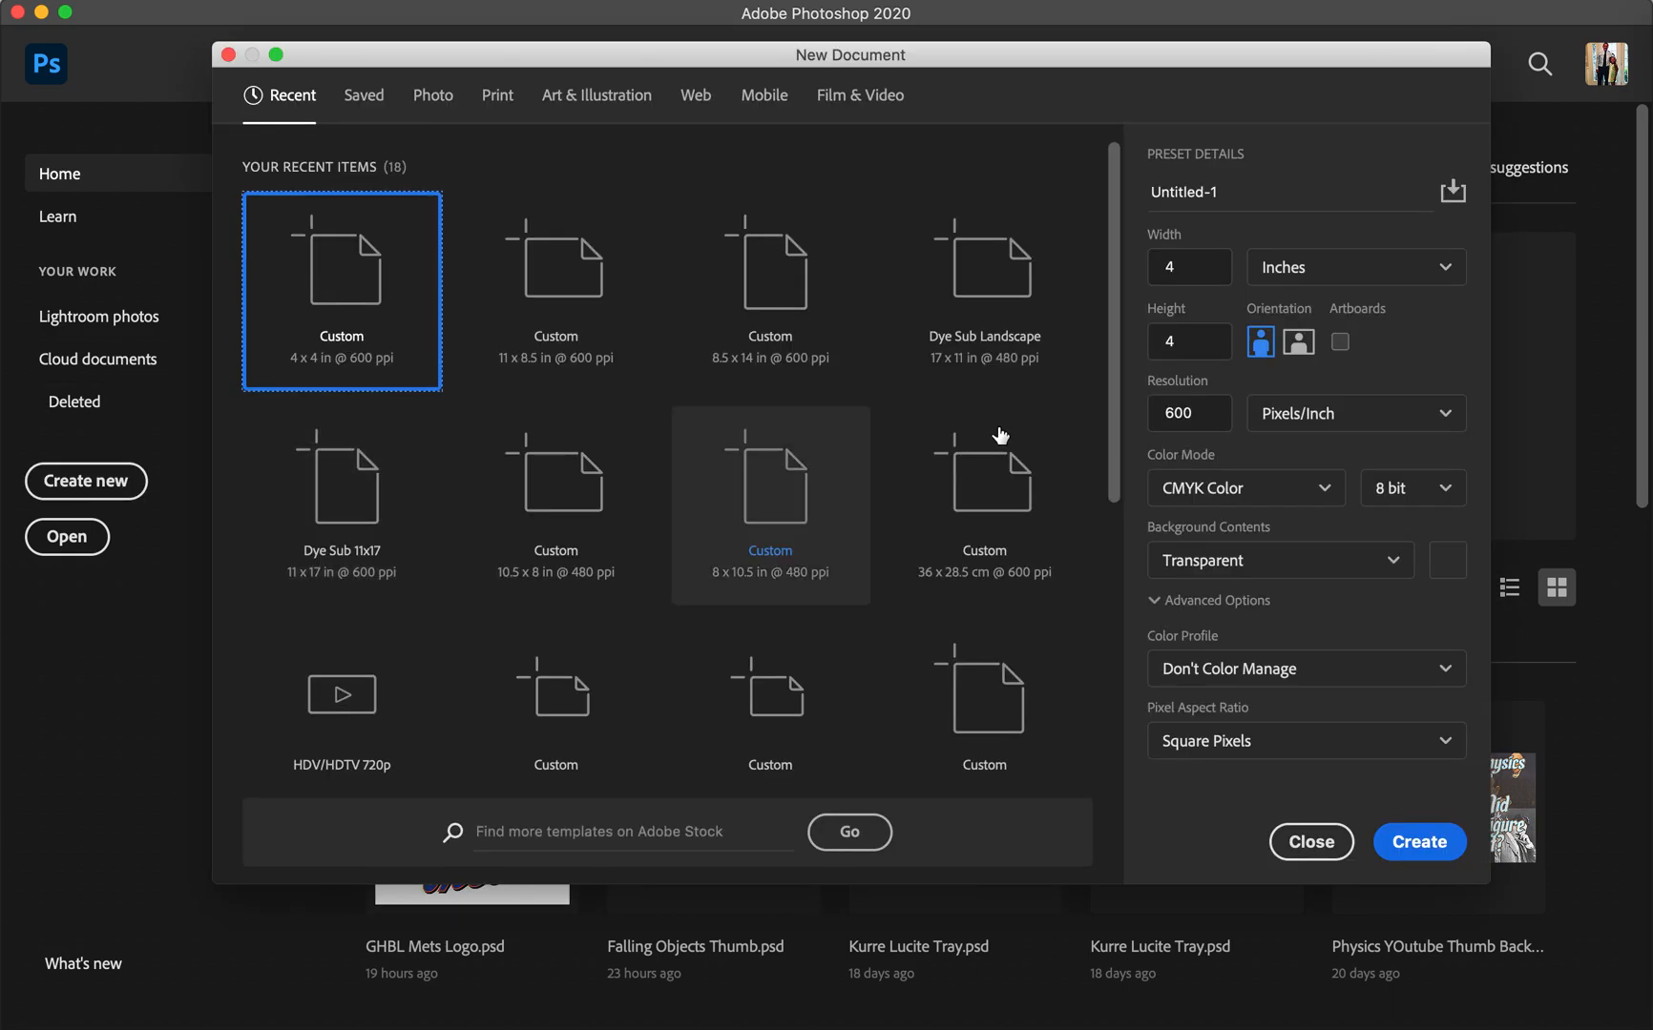
left_click(1176, 267)
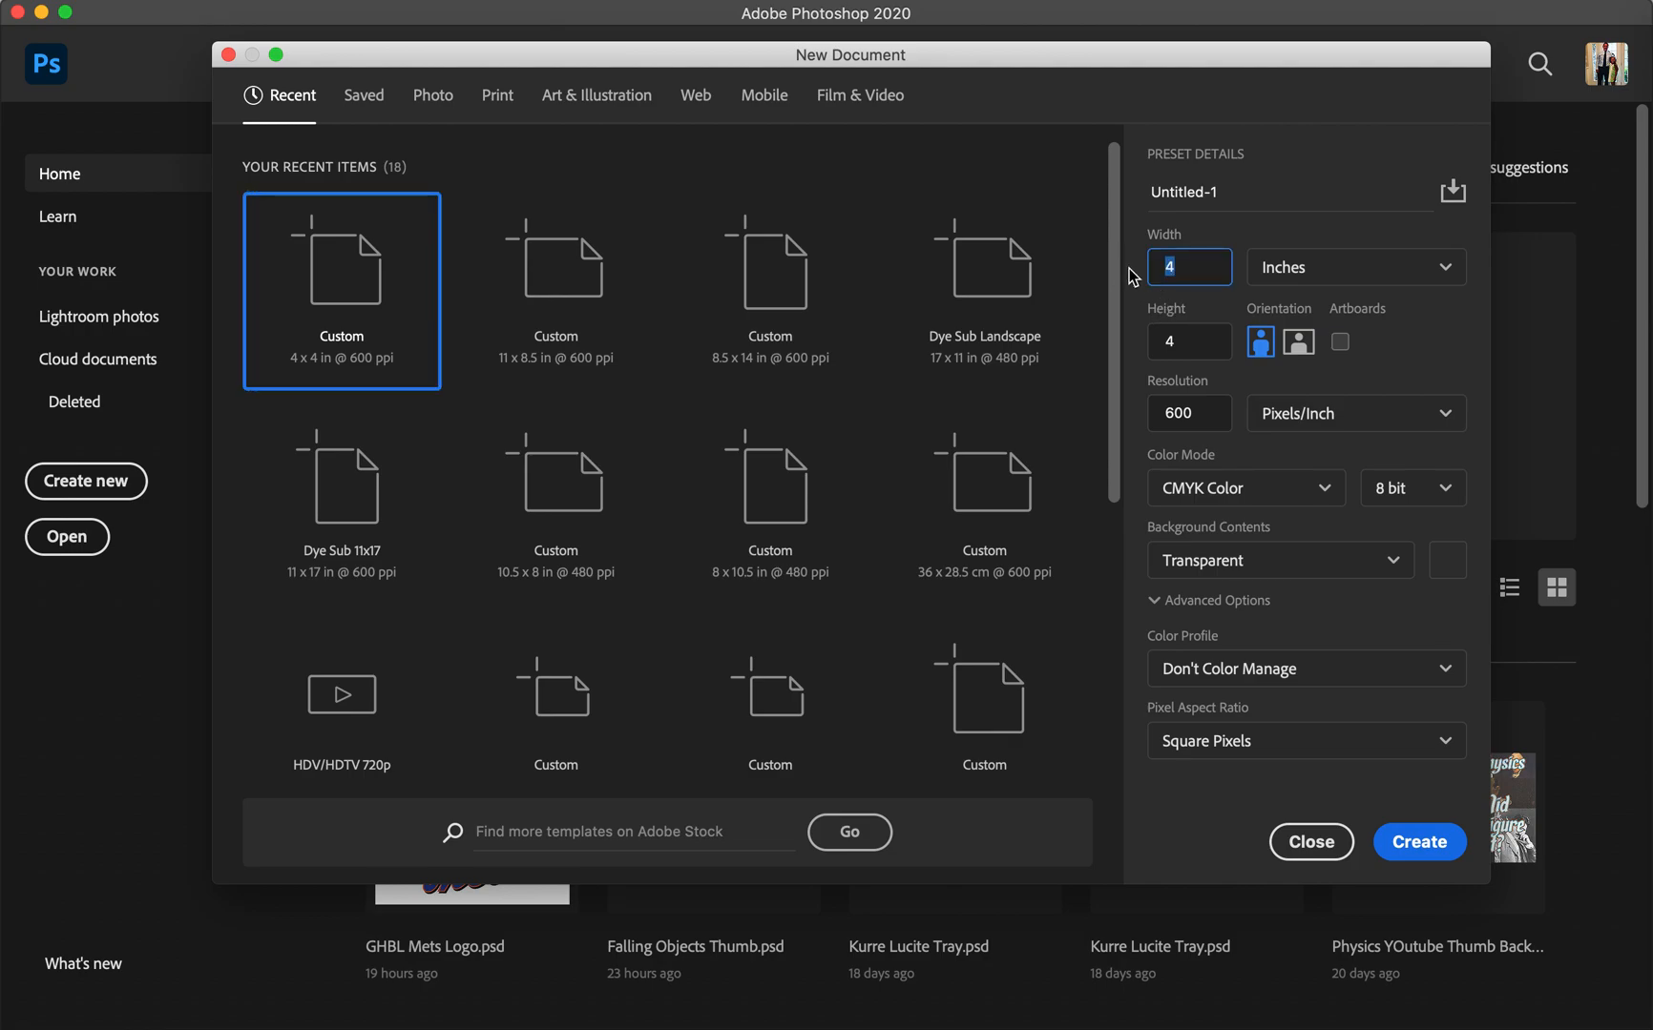
left_click(1384, 269)
left_click(1376, 397)
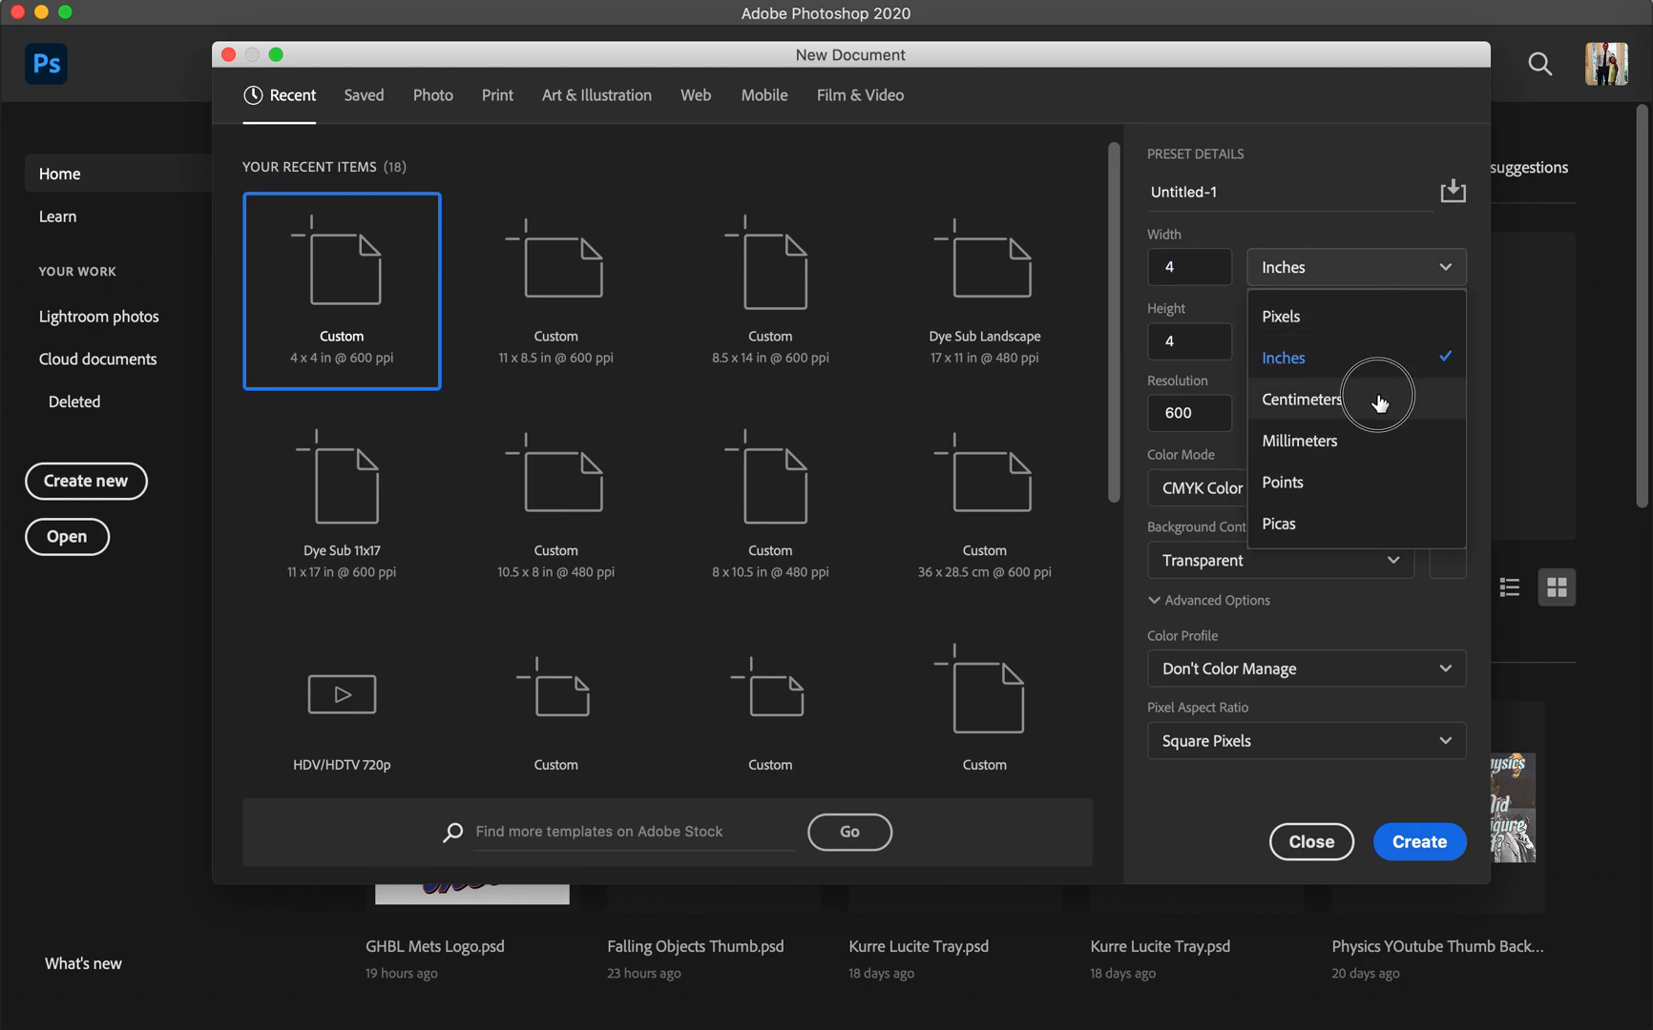
left_click(1320, 286)
left_click(1307, 358)
left_click(1309, 272)
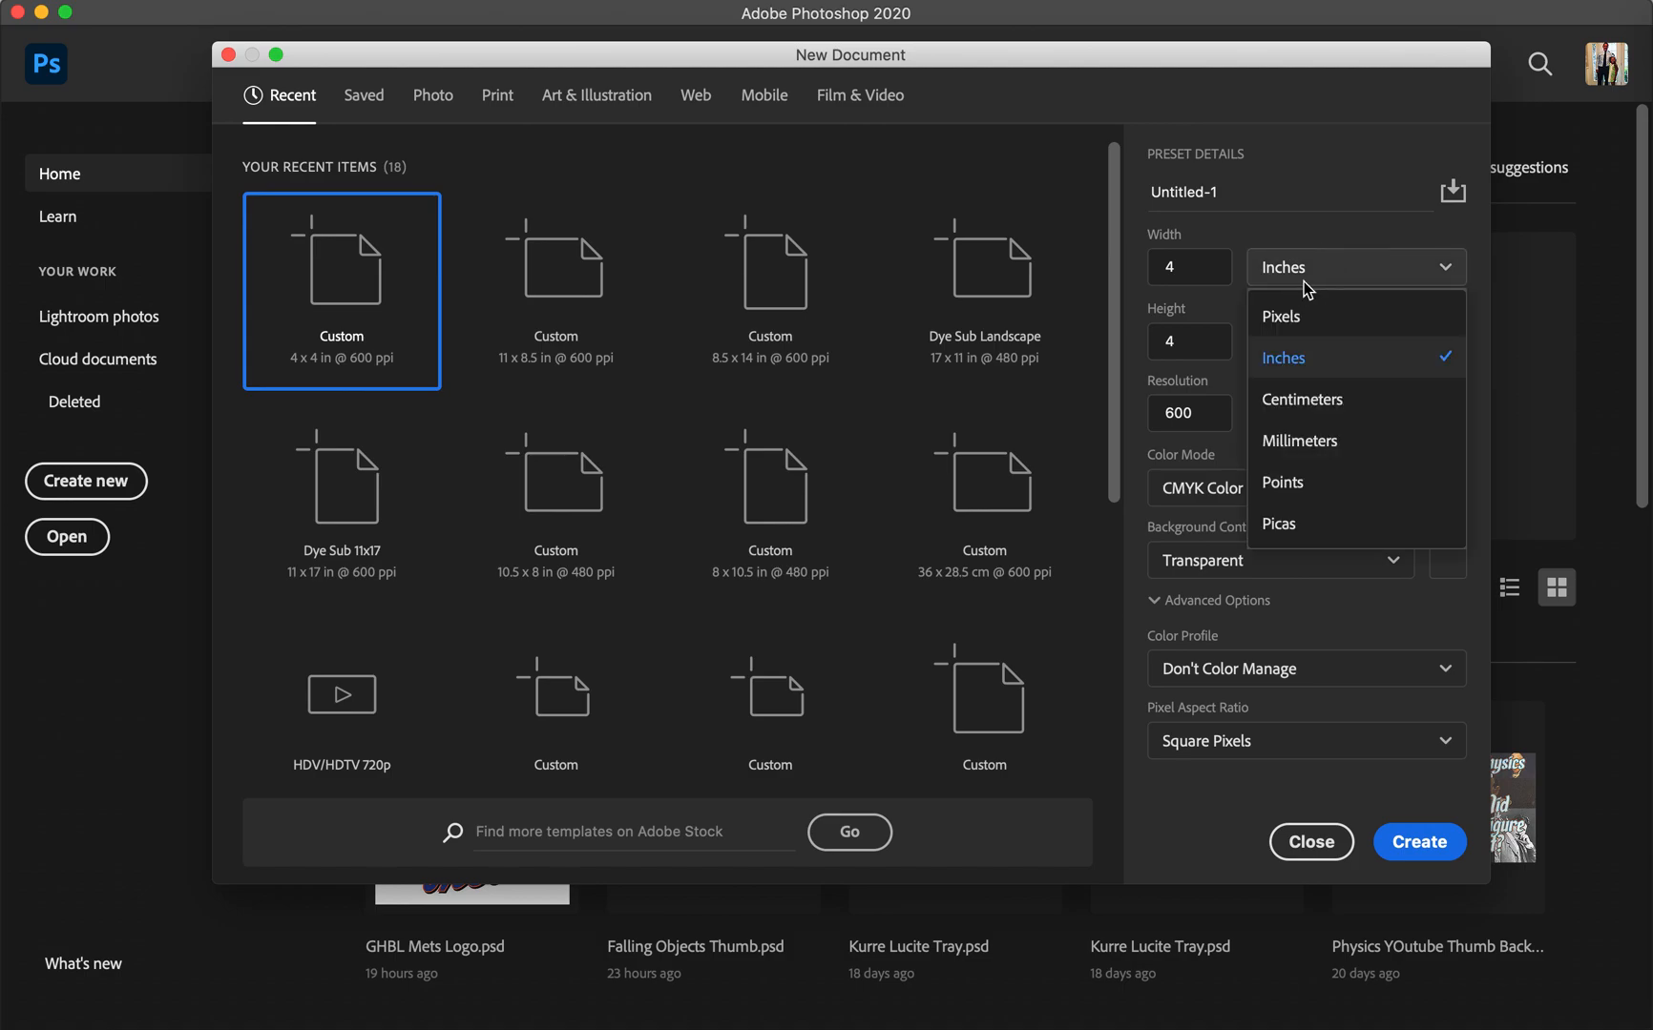
left_click(1352, 395)
double_click(1170, 270)
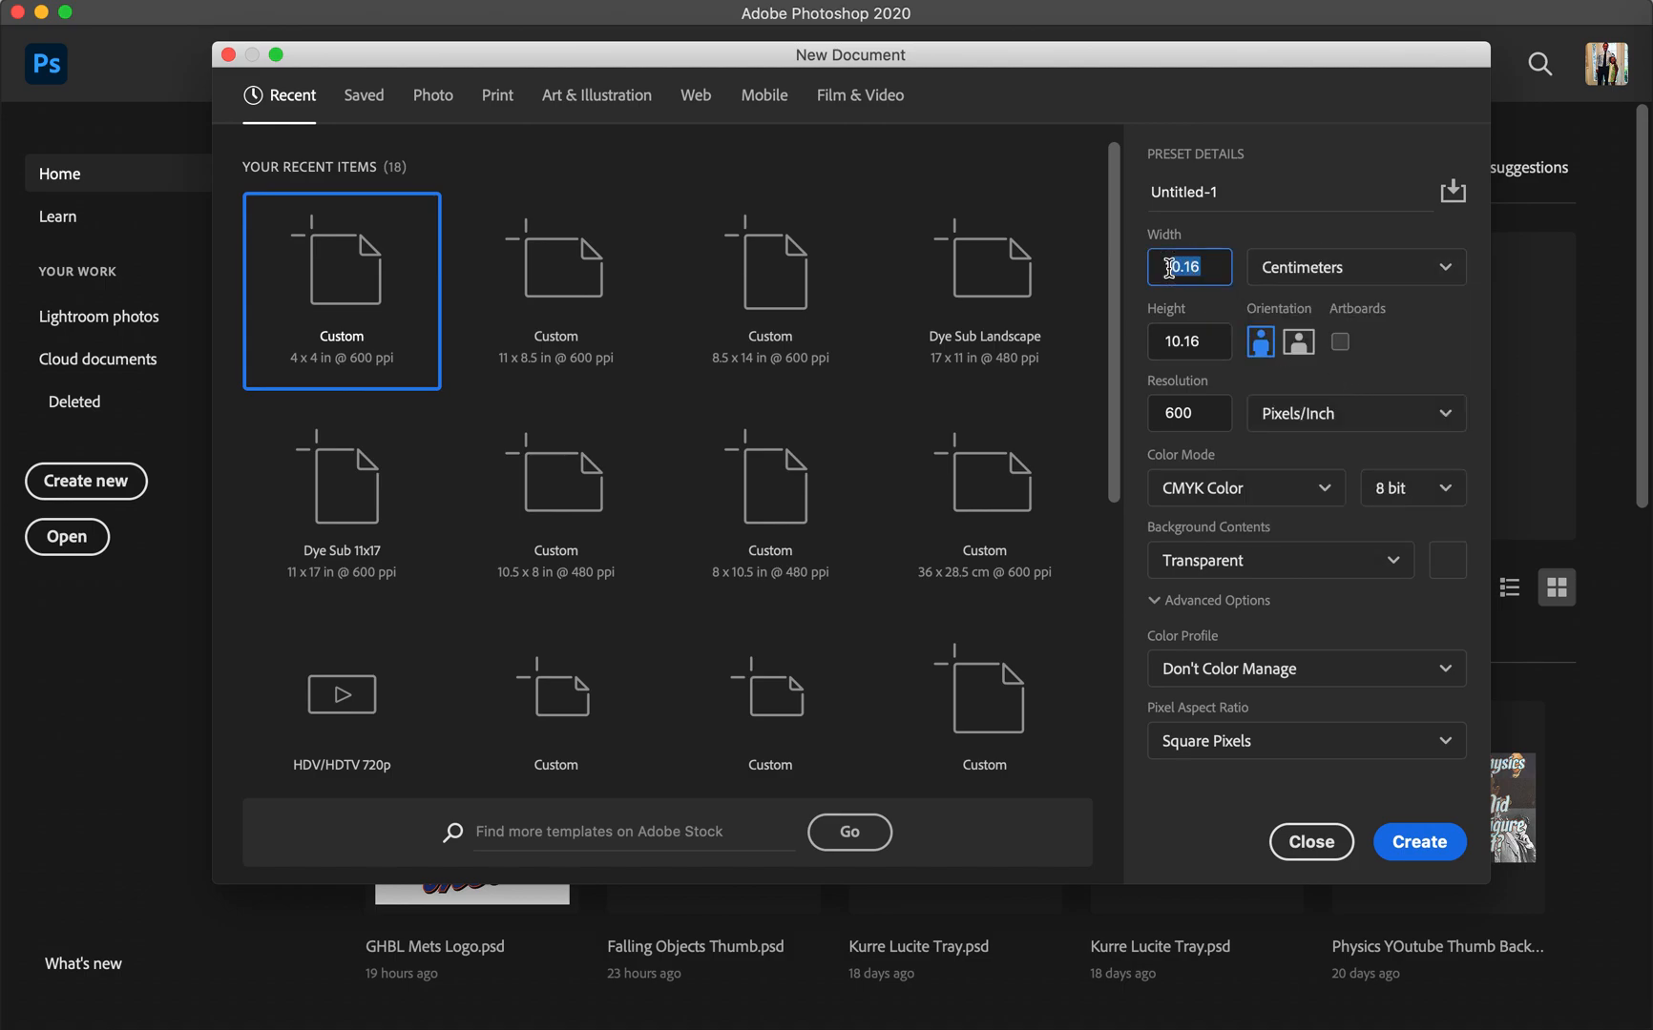
left_click(1278, 277)
left_click(1300, 356)
- Set the new document's size to 11 inches wide by 8.5 inches high
double_click(1161, 263)
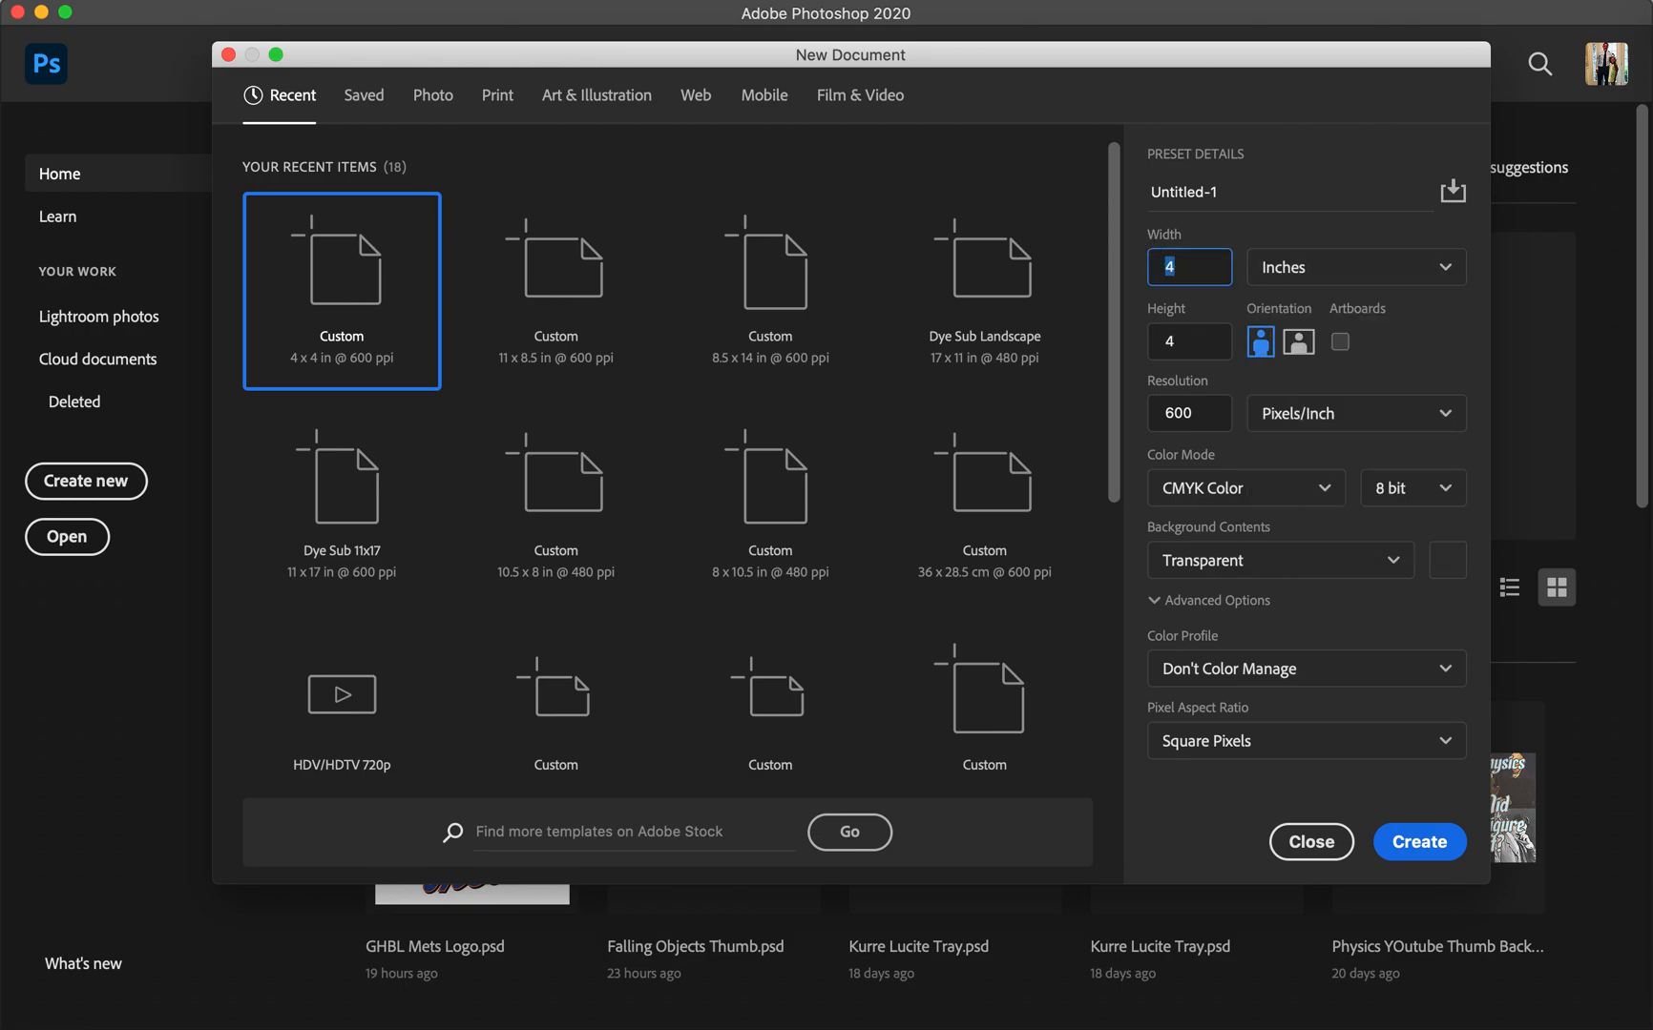
key("Tab")
key("Tab")
key("Tab")
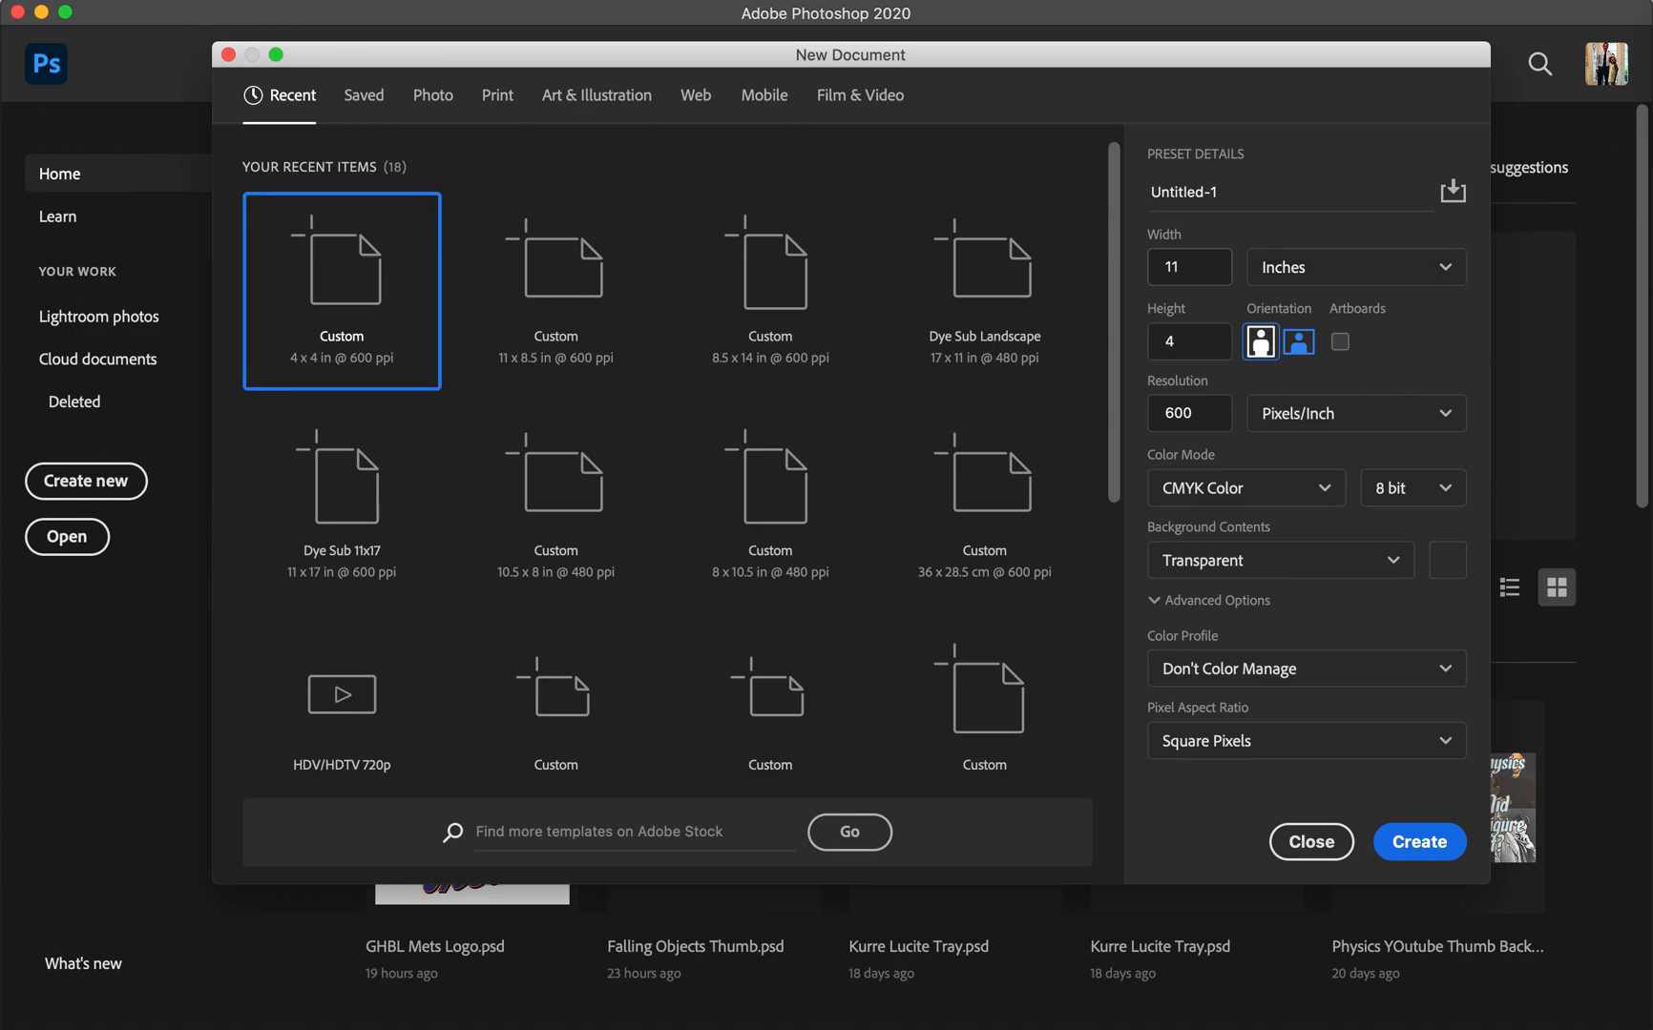
key("shift+Tab")
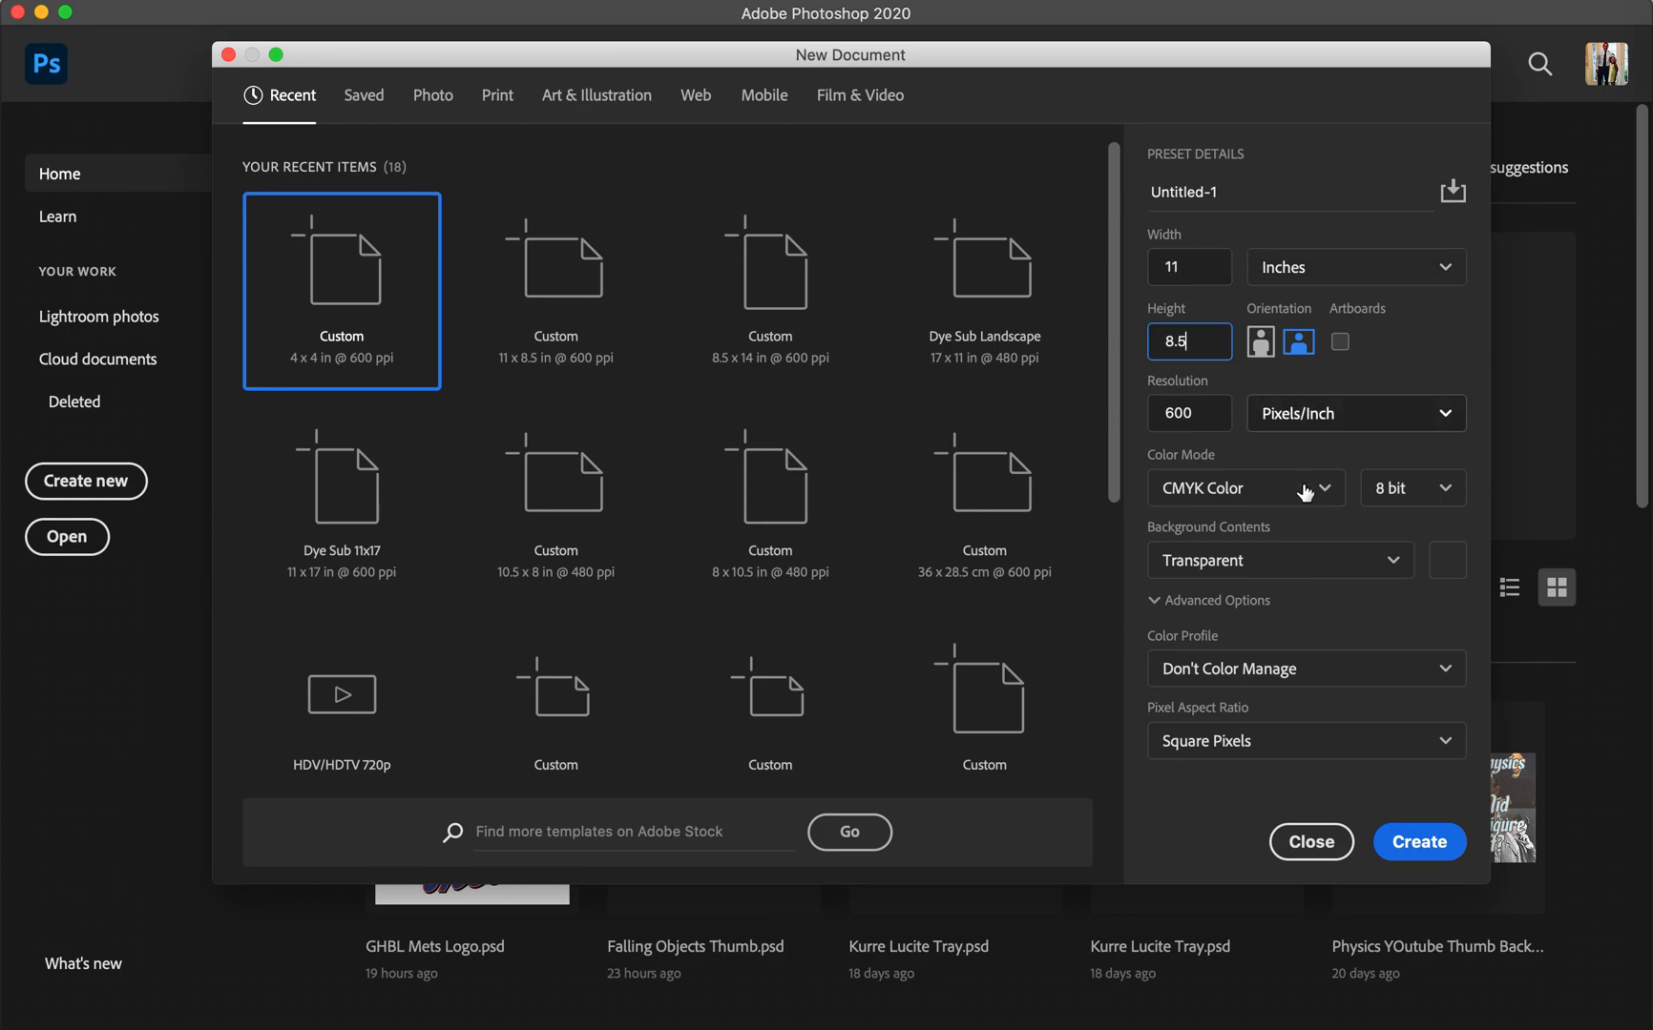
- Choose RGB Color mode with transparent background contents and create the document
double_click(1162, 400)
left_click(1259, 484)
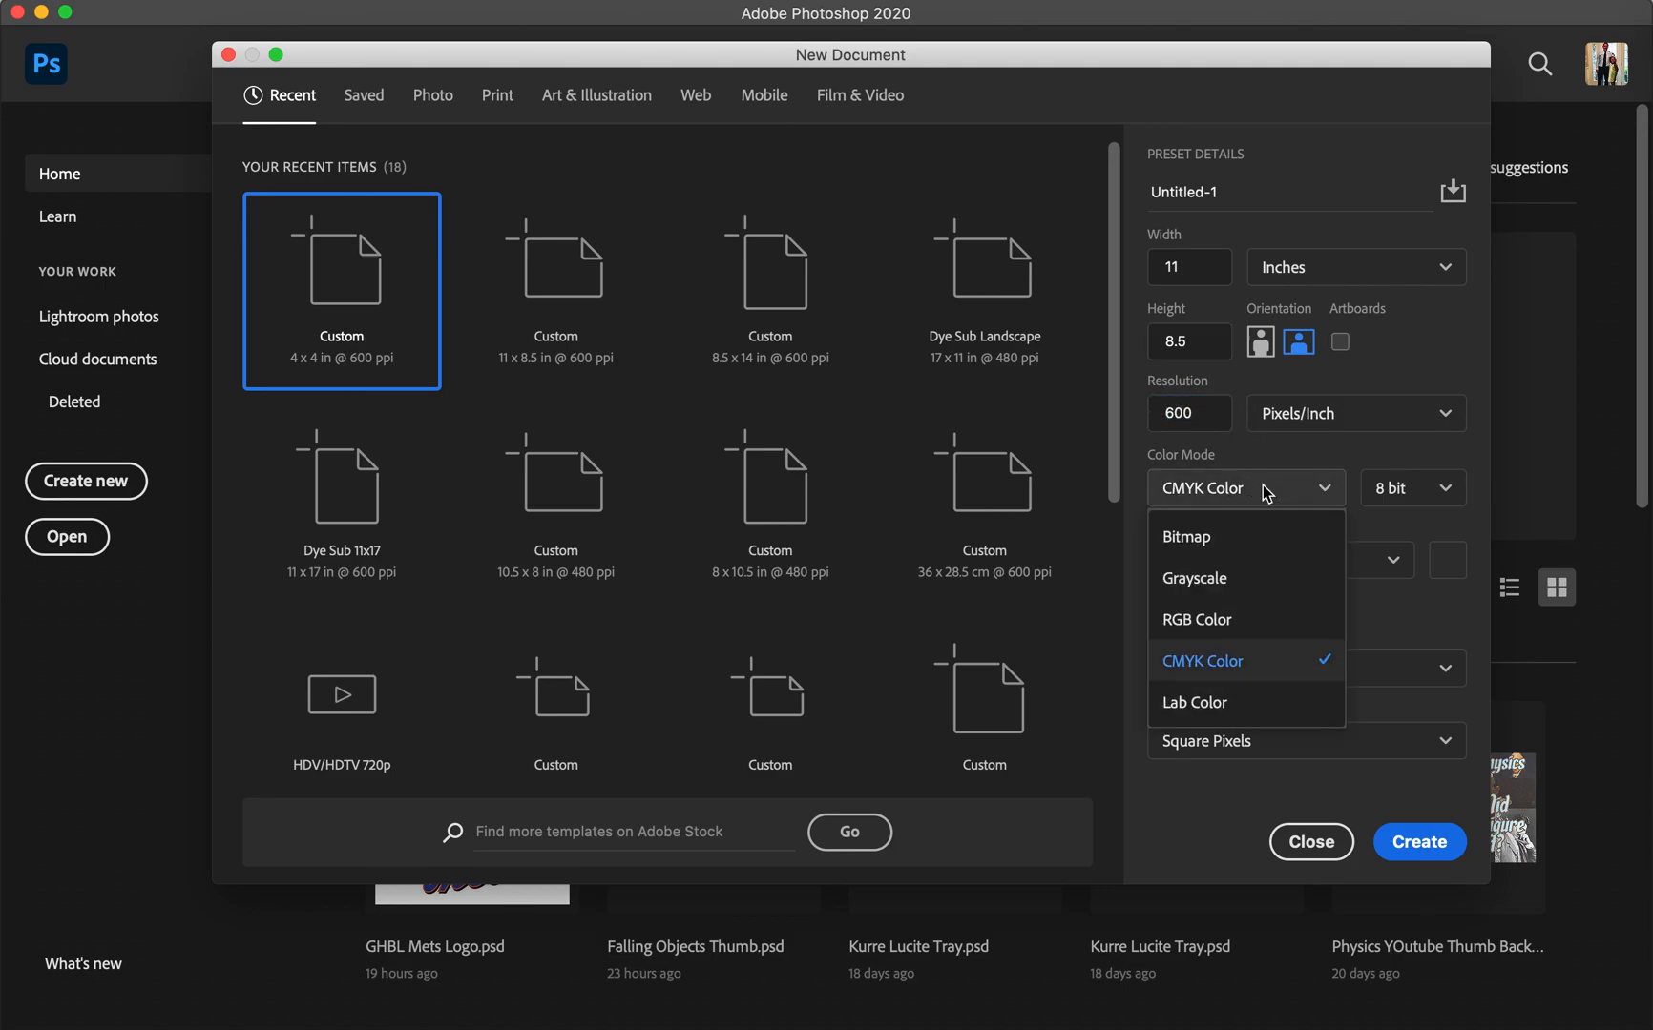
left_click(1268, 618)
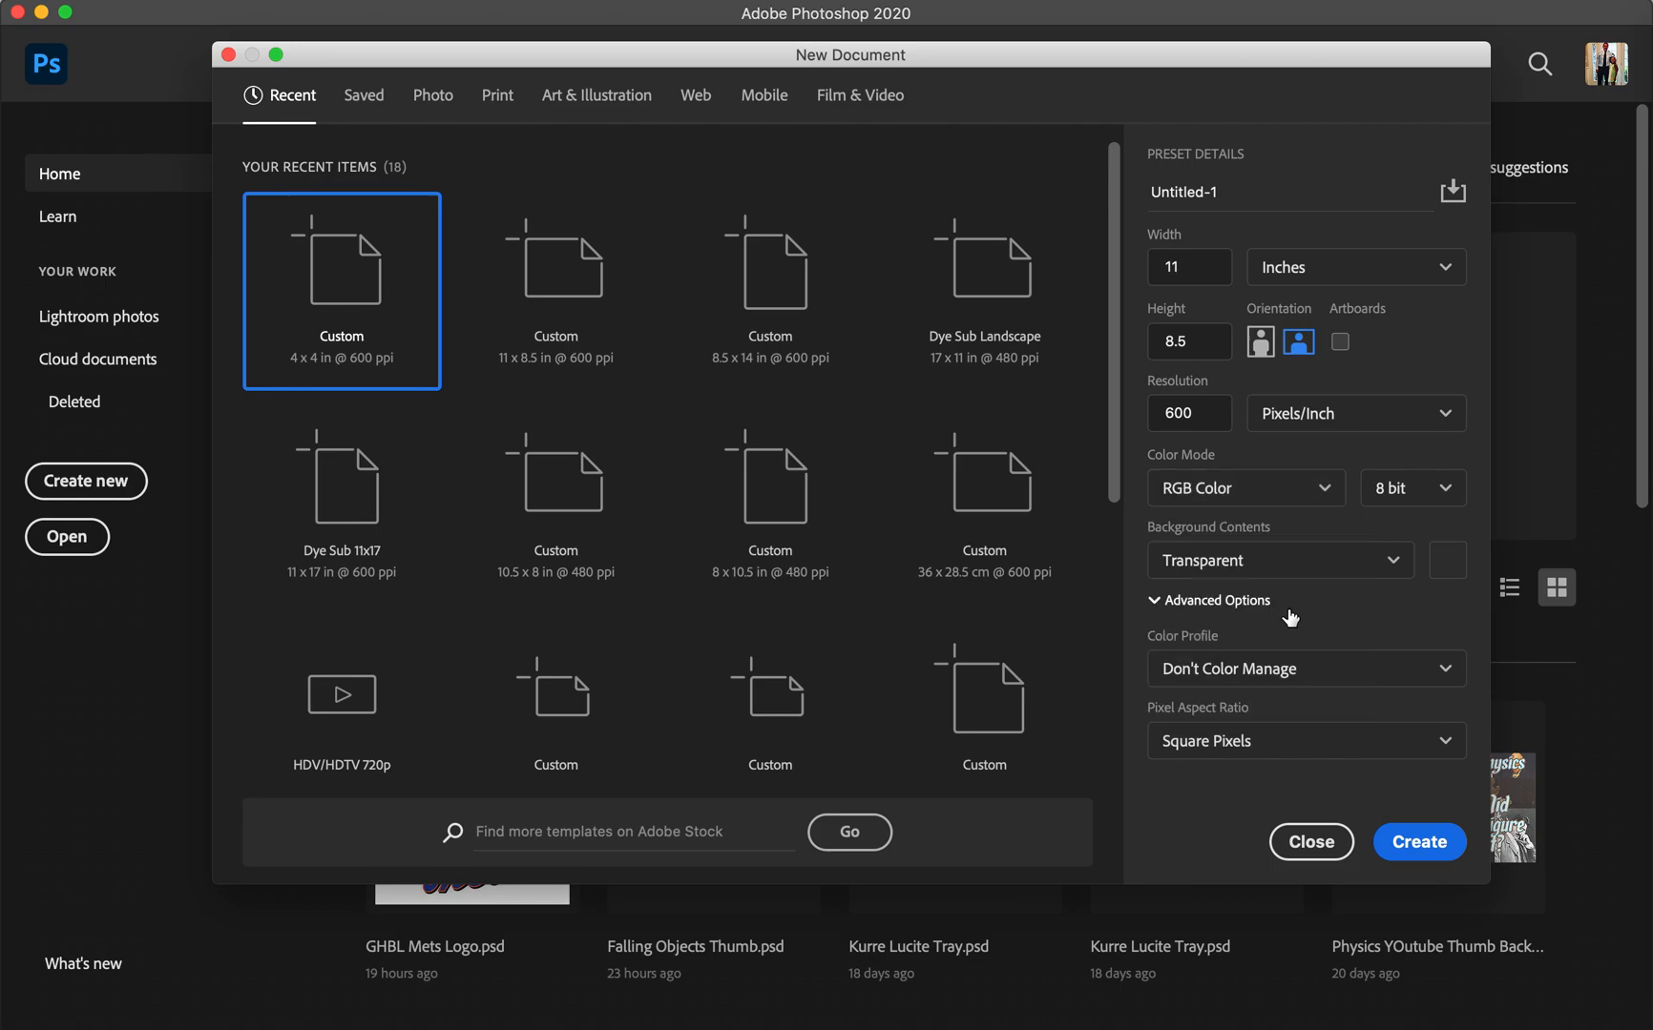
left_click(1253, 567)
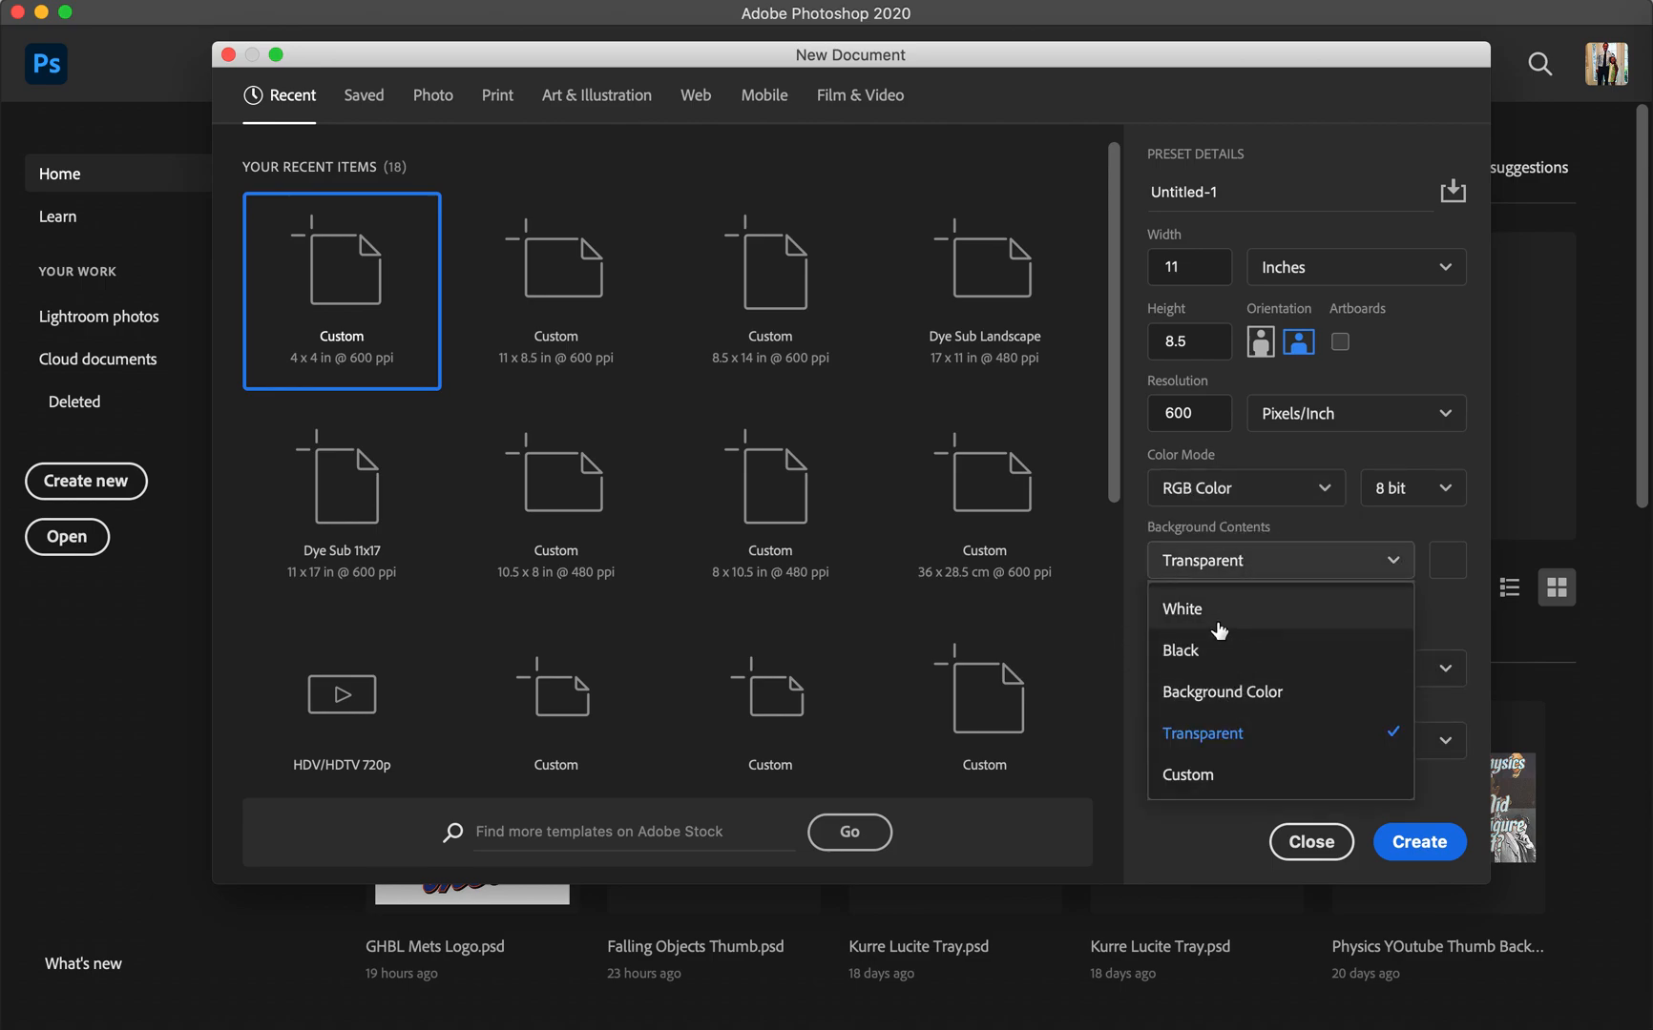
left_click(1252, 839)
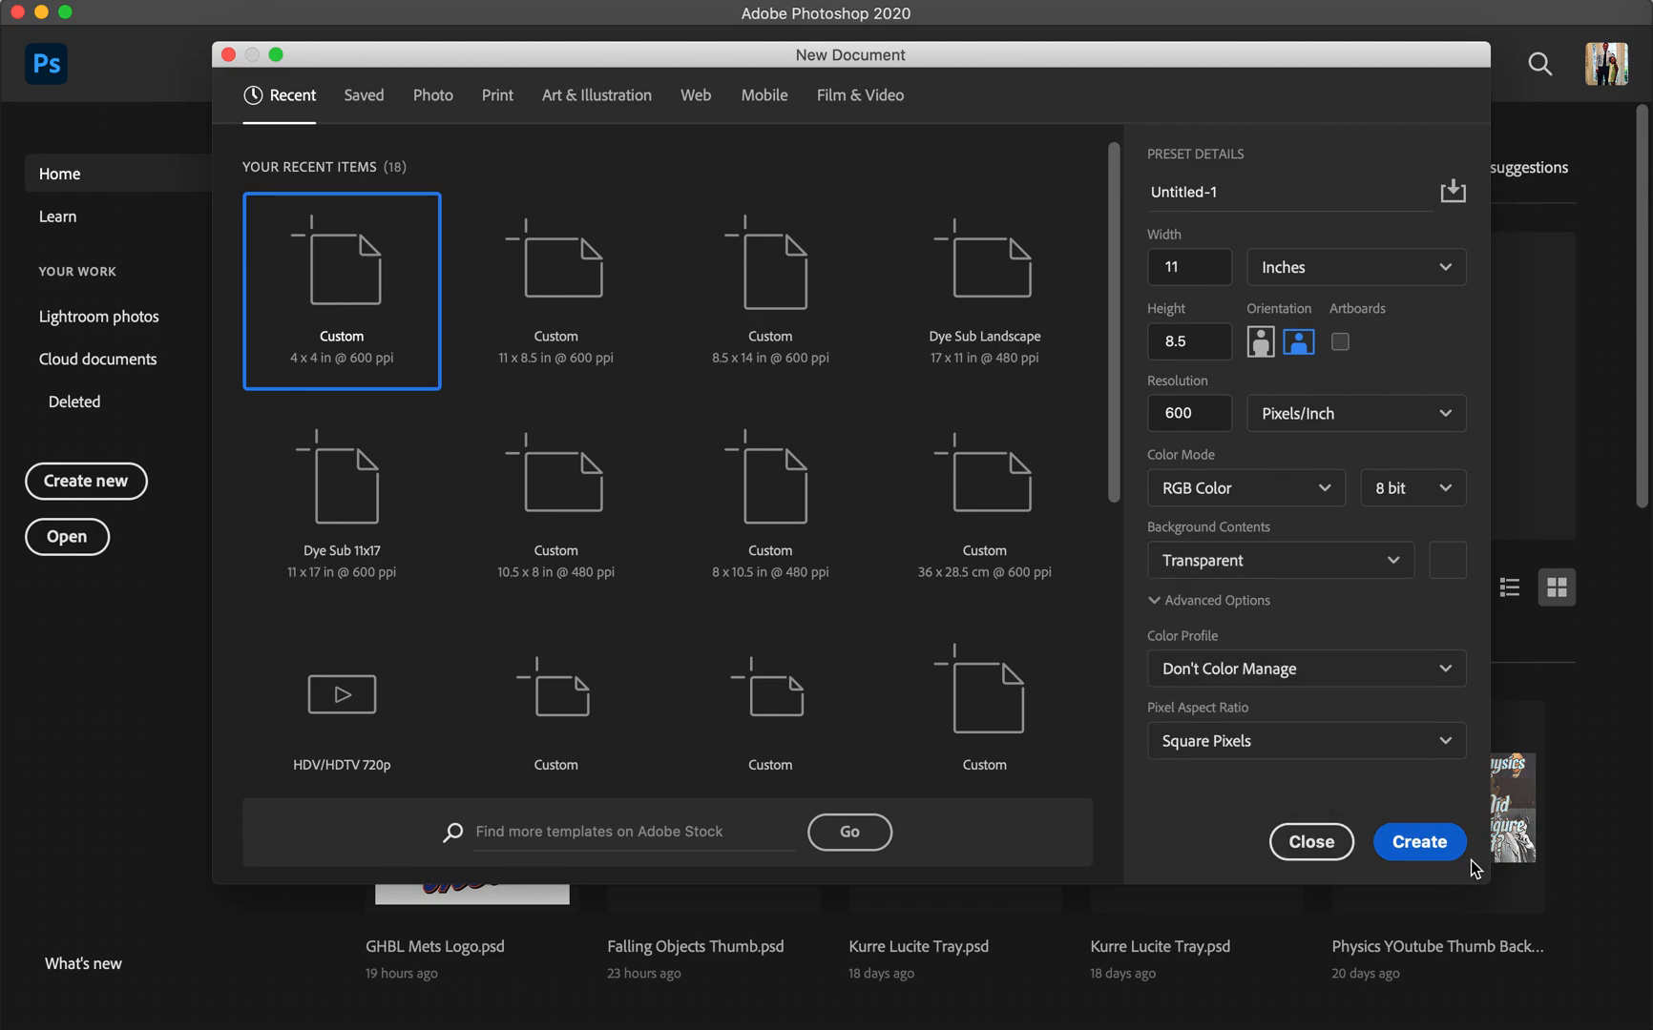
left_click(1419, 843)
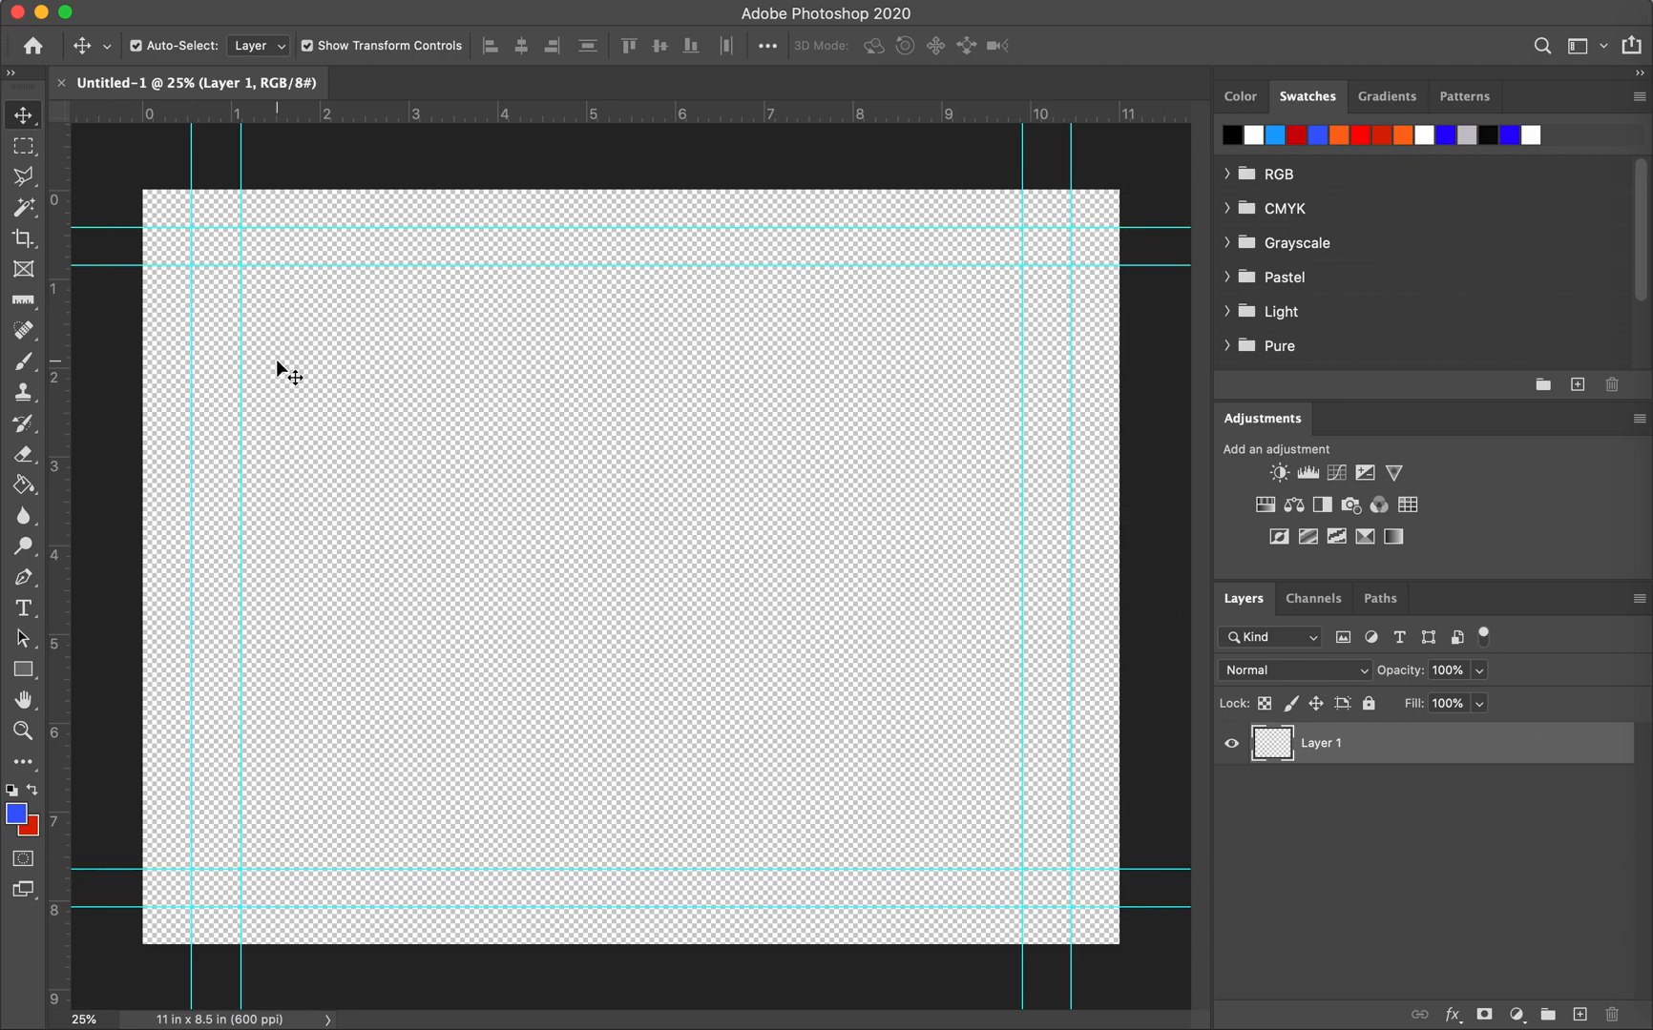
- Place Nini and Pa Floating 5.jpg from the Photos folder in Downloads as an embedded image
left_click(183, 1)
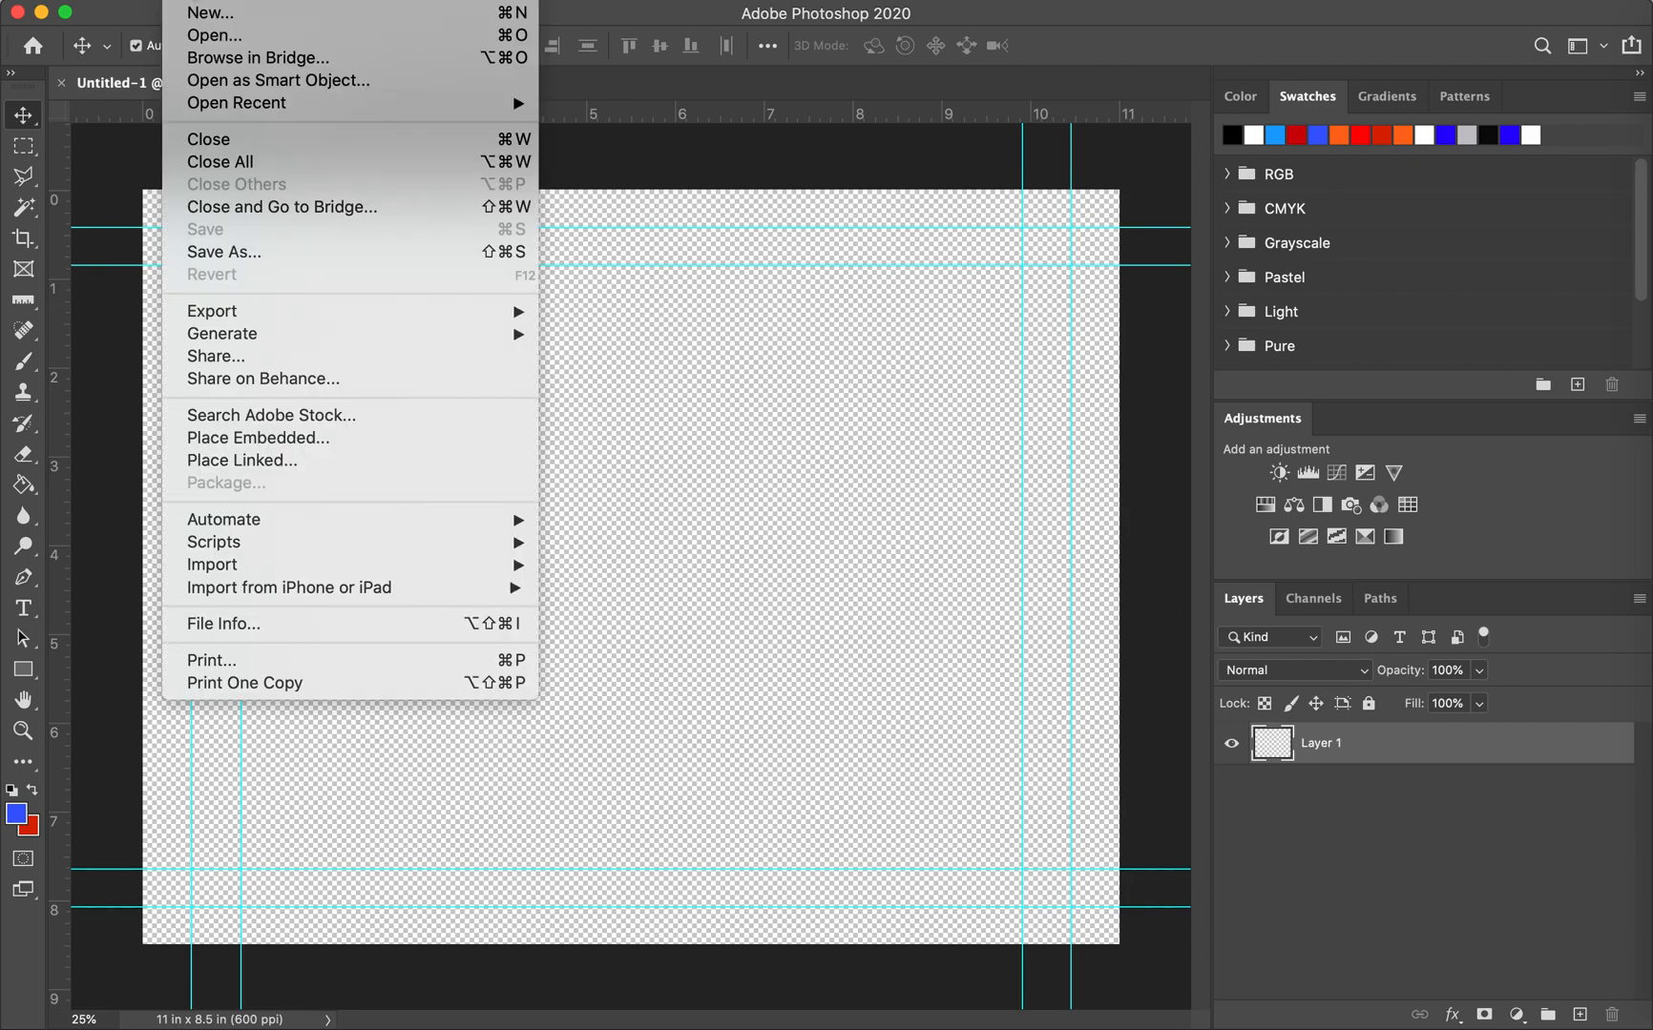
left_click(252, 438)
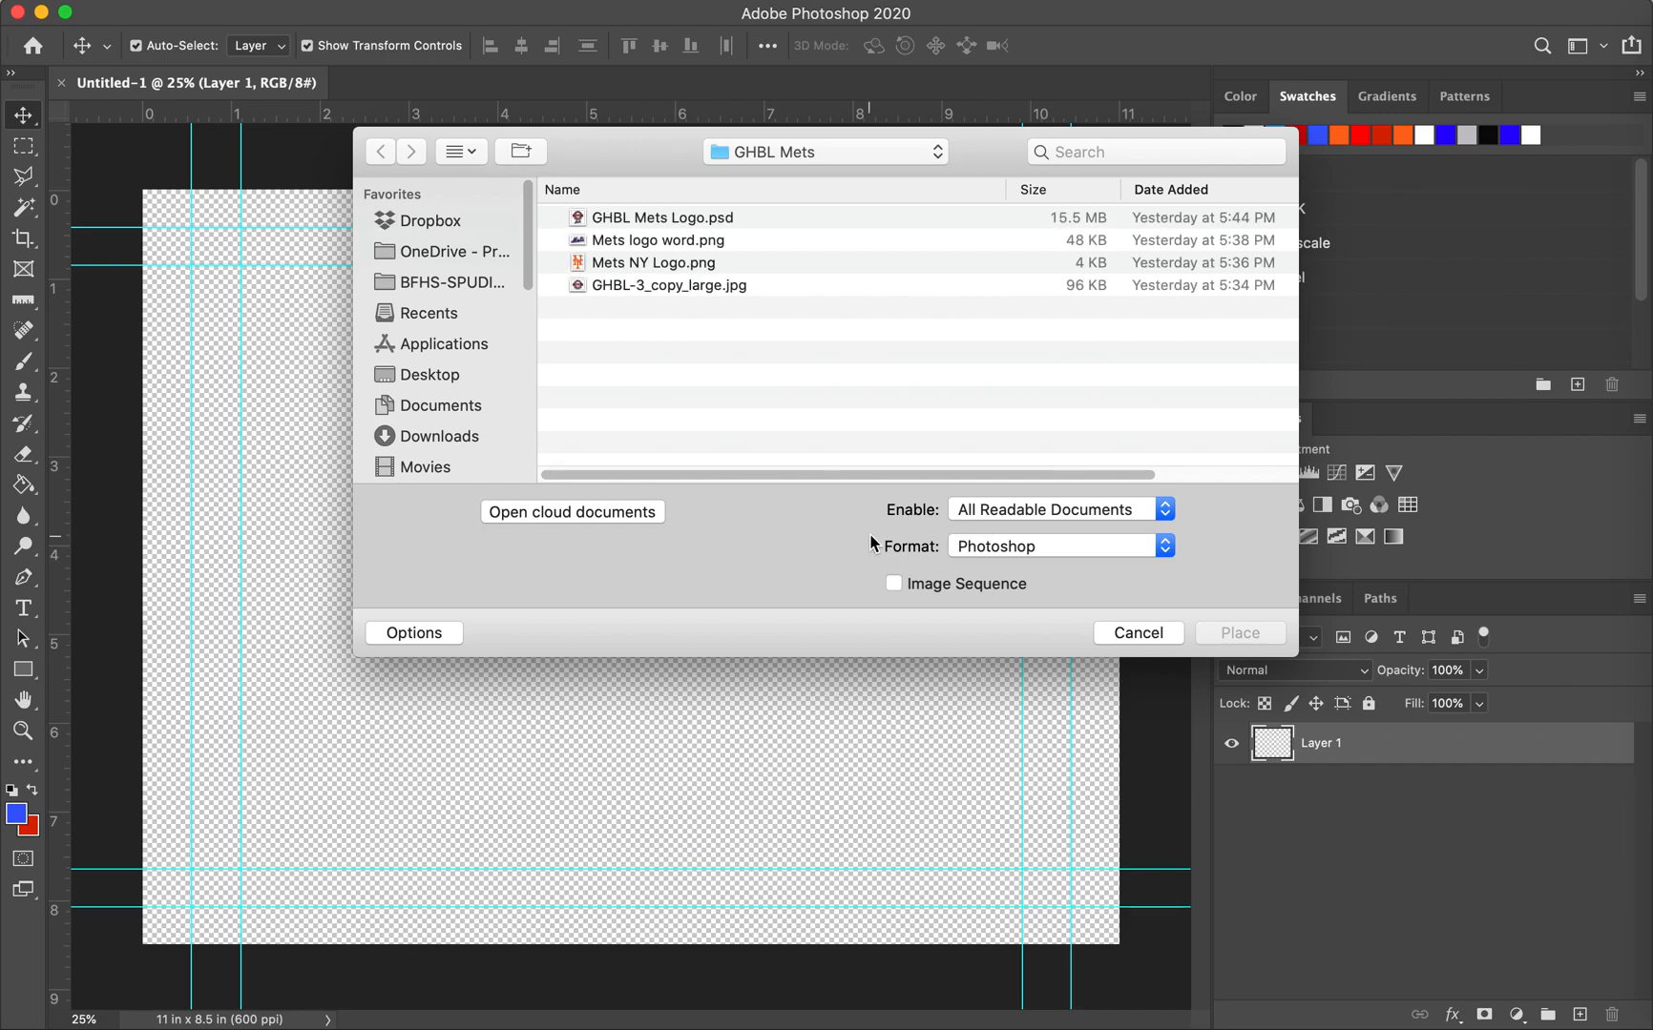
left_click(730, 158)
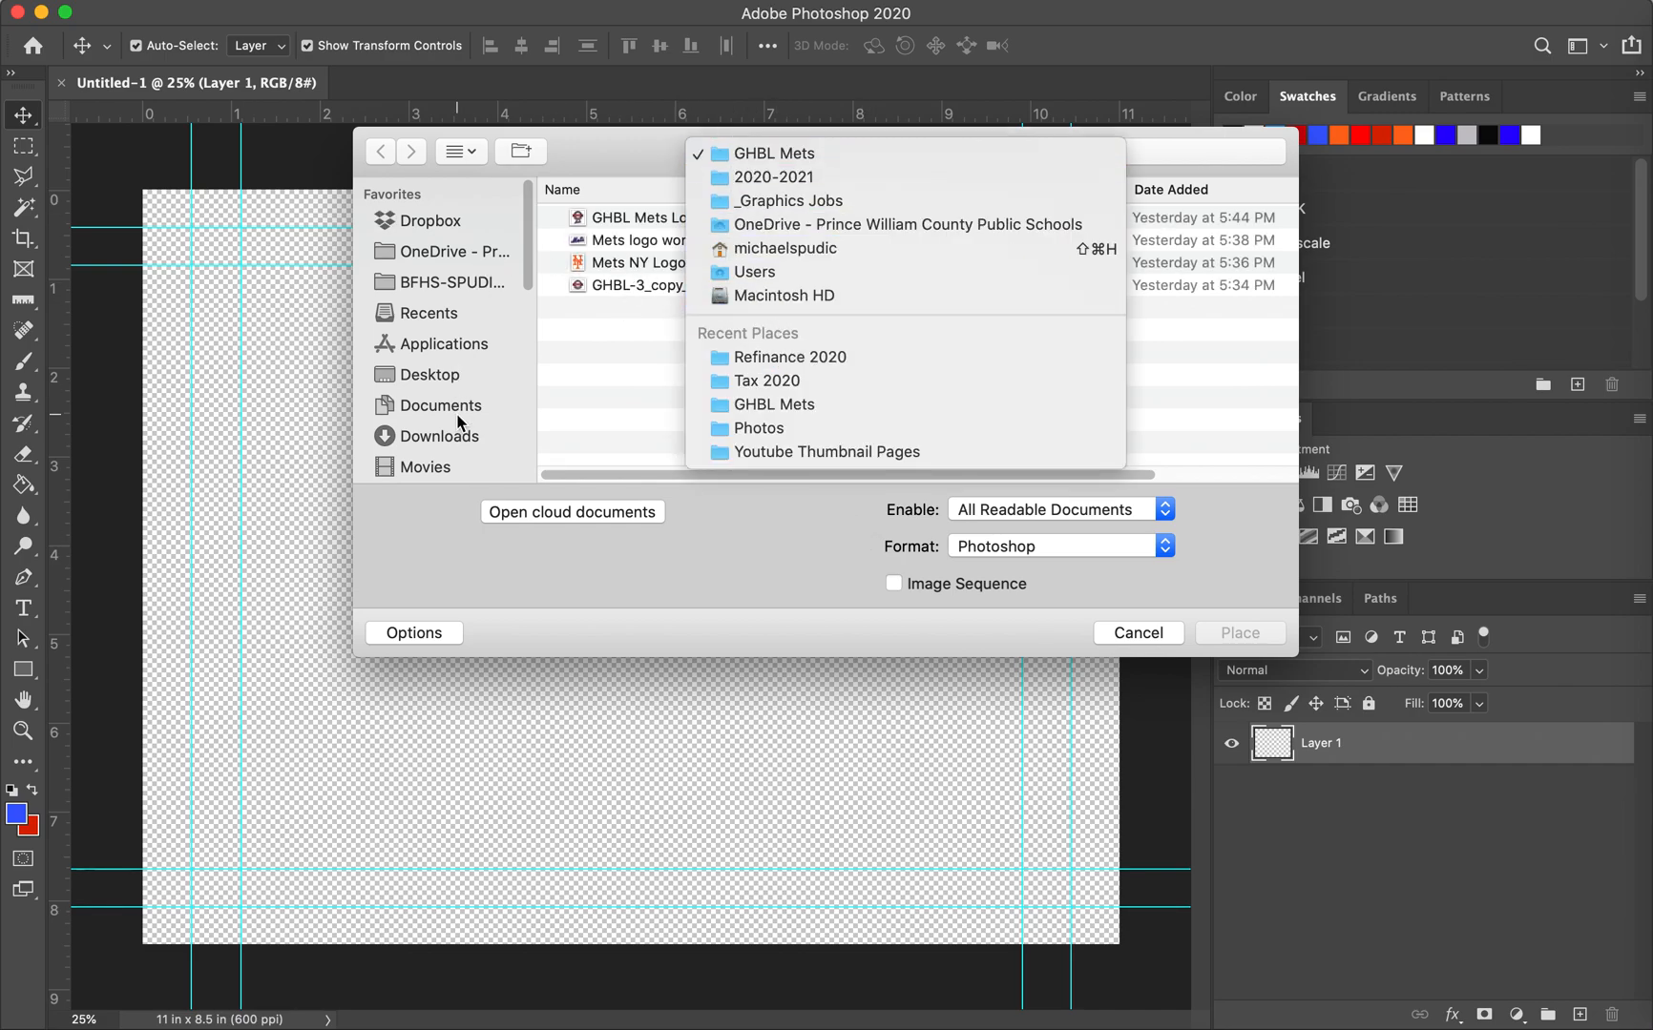
left_click(441, 434)
left_click(445, 434)
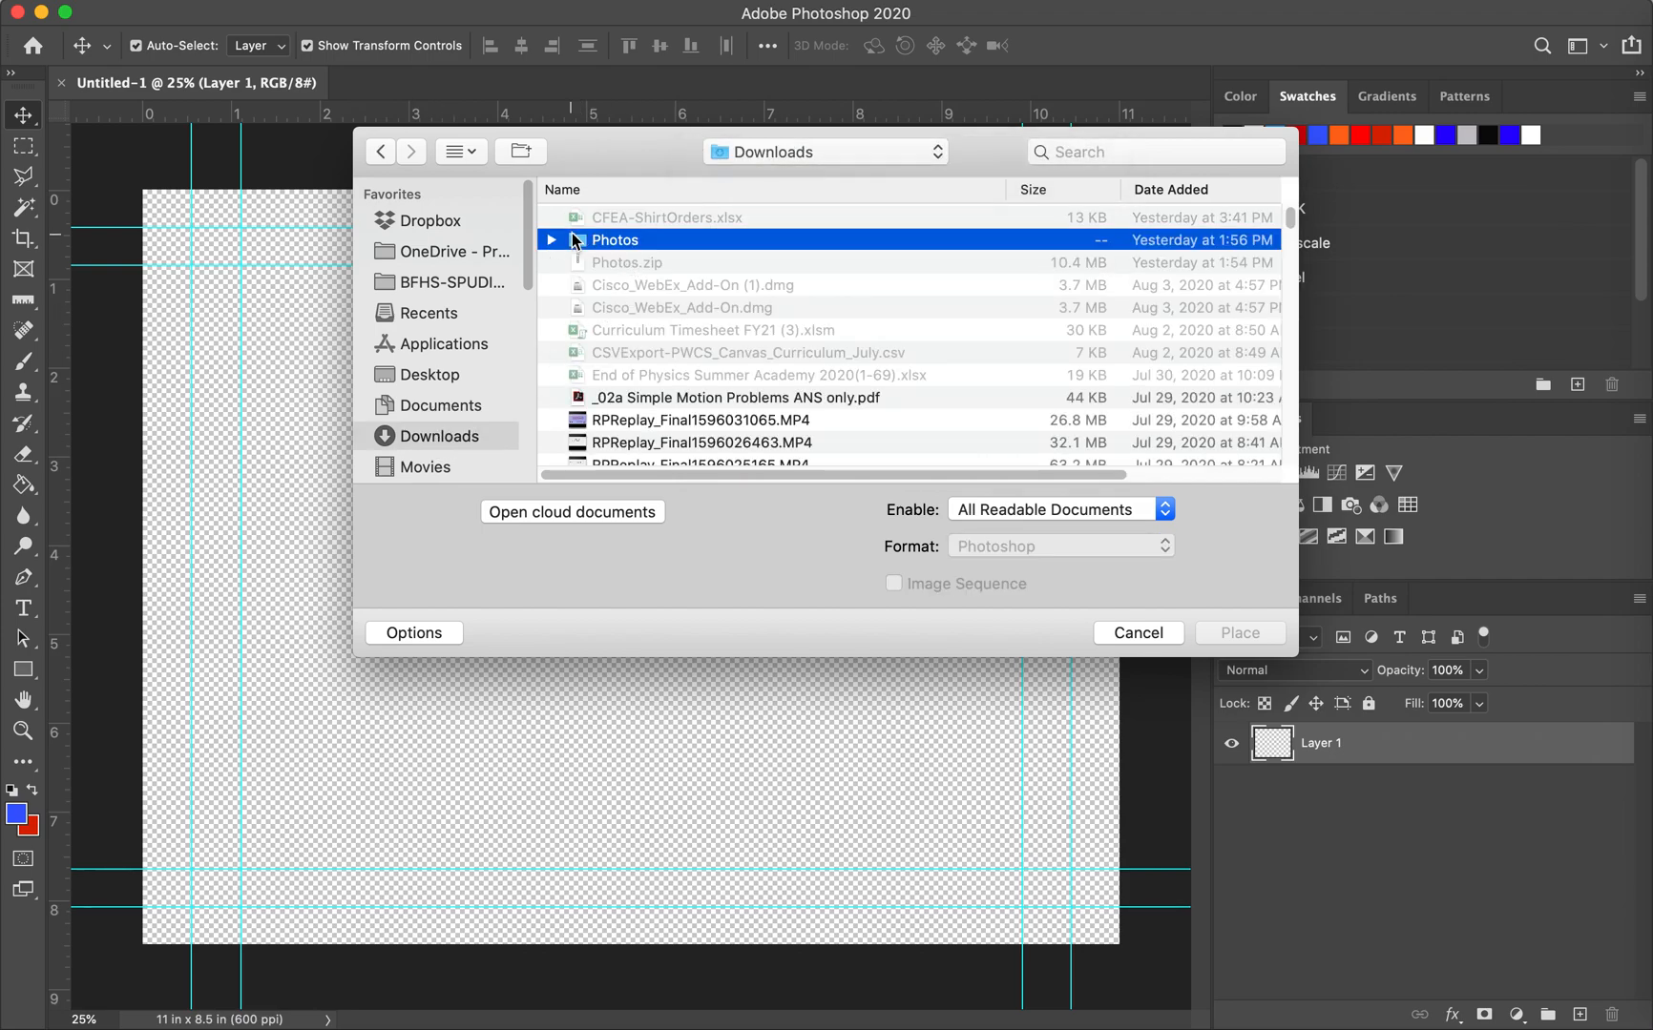
double_click(575, 240)
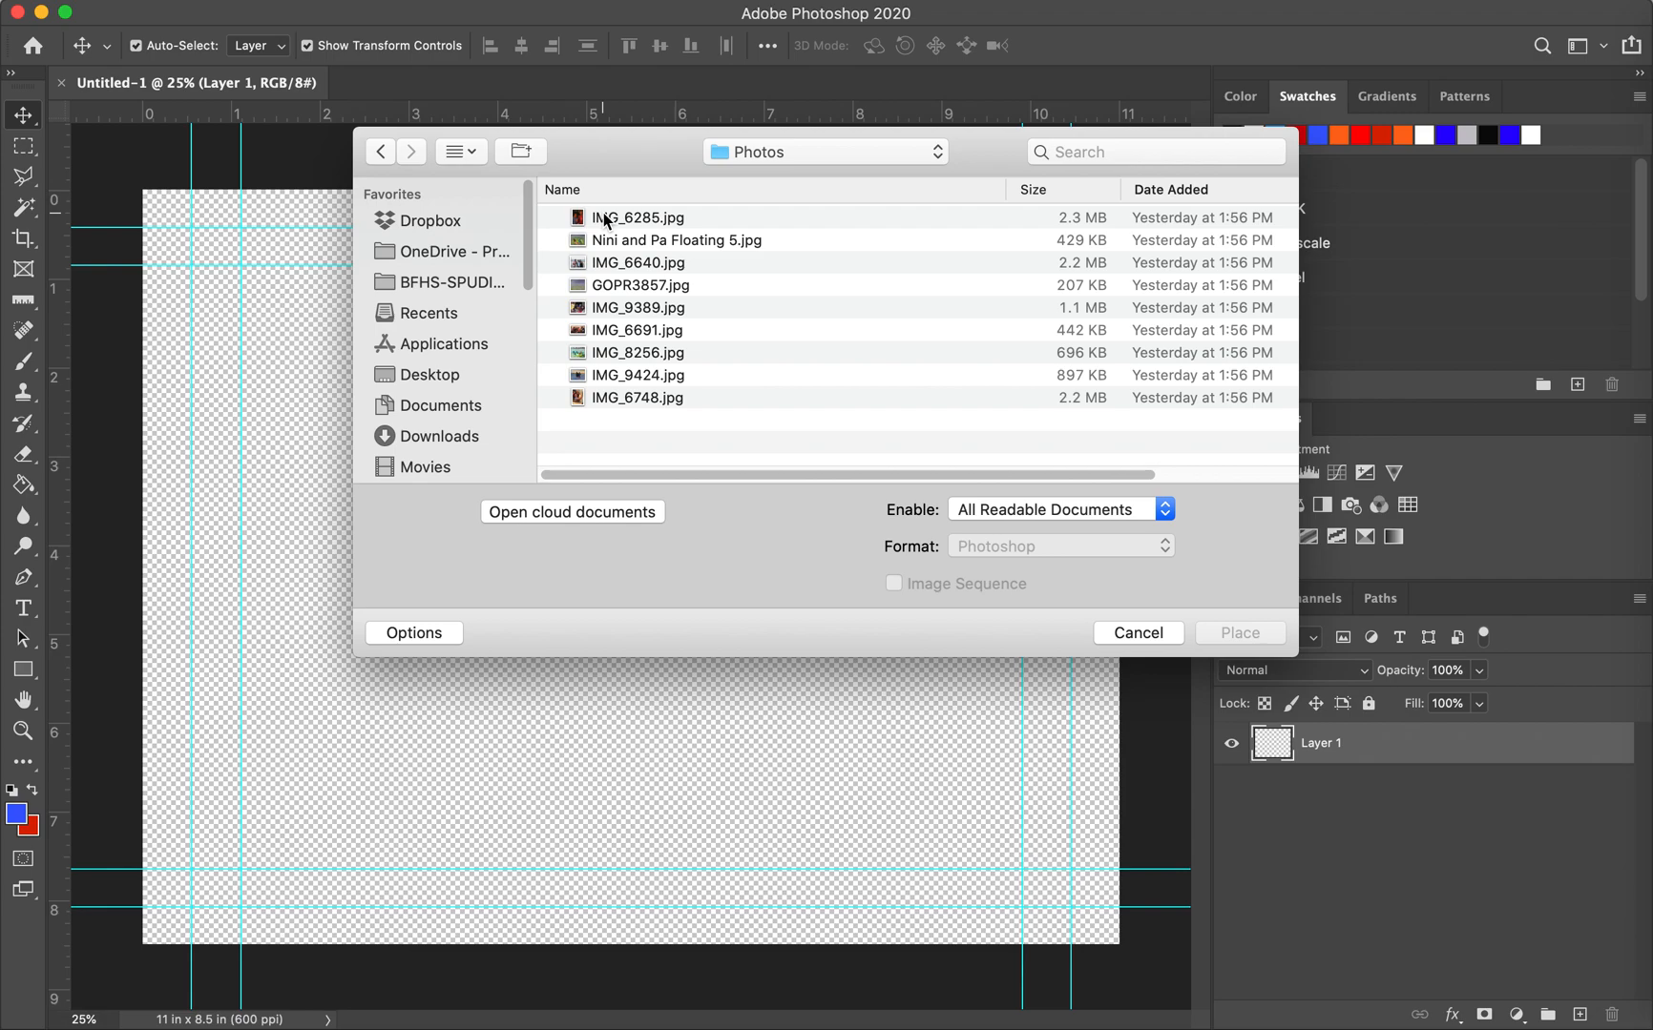
double_click(603, 240)
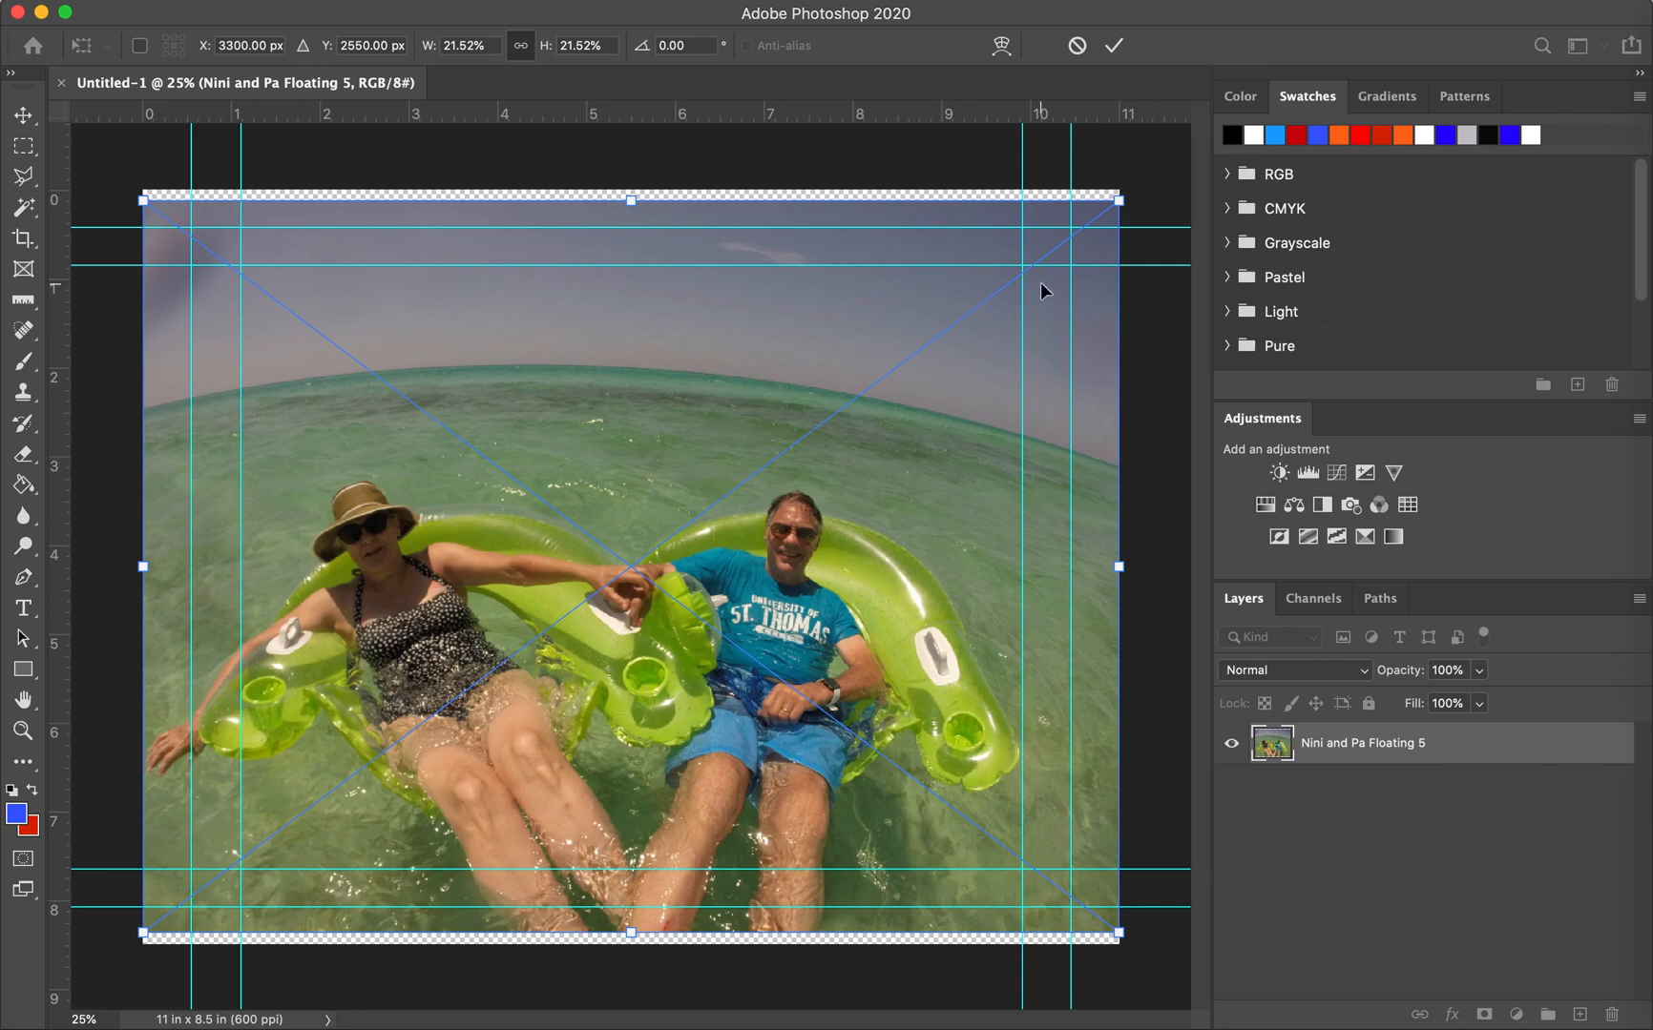
- Scale the placed floating photo to about 10.8% and fit it into the canvas's lower-left corner
left_click_drag(1110, 216, 633, 565)
left_click_drag(362, 651, 359, 660)
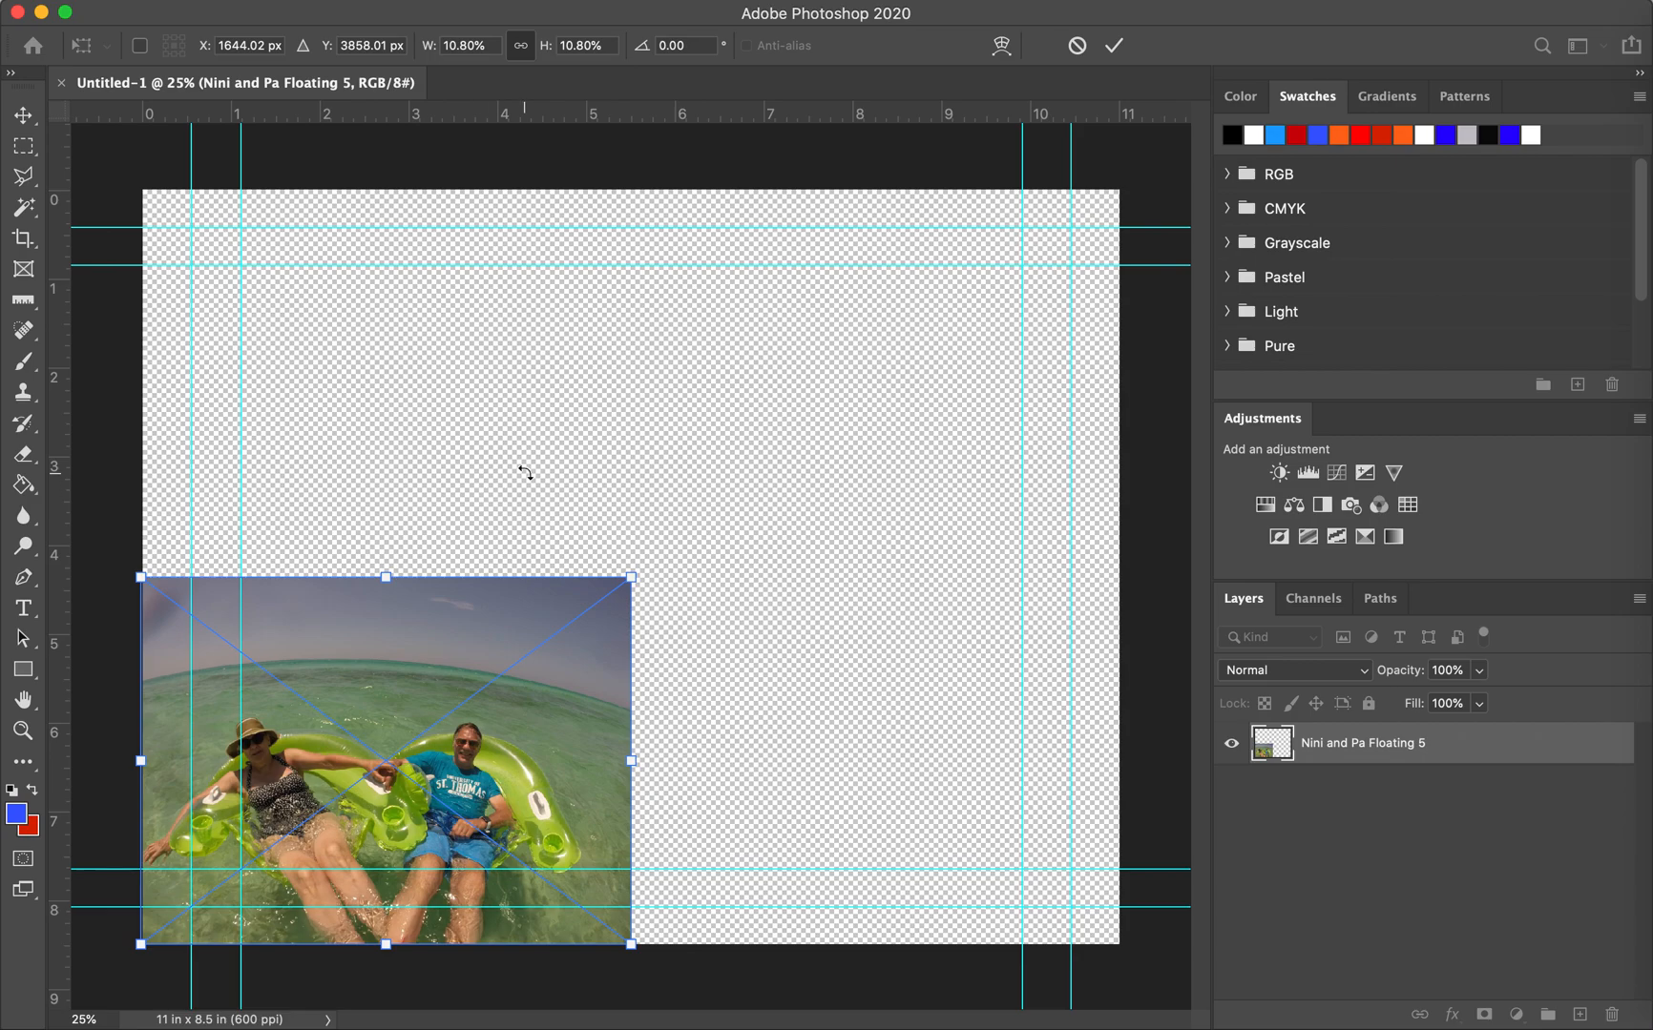
key("Return")
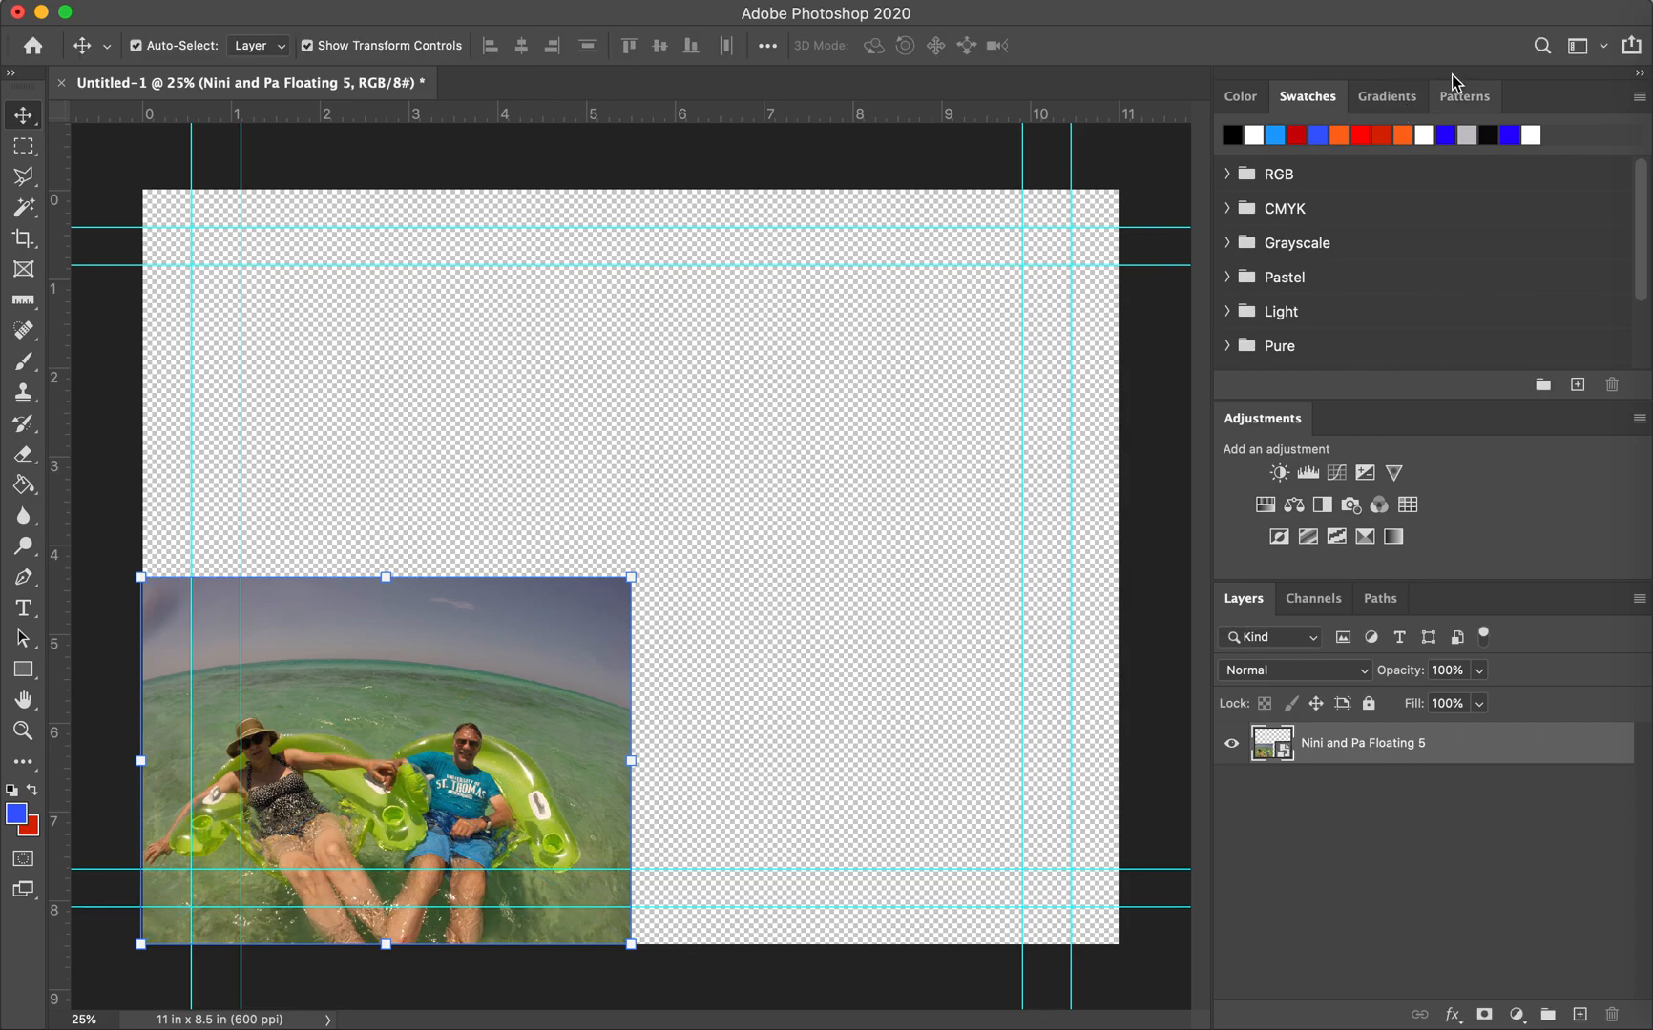
- Place GOPR3857.jpg from the Finder Photos folder, scaled to about 7.2% in the canvas's upper-right corner
left_click(1651, 48)
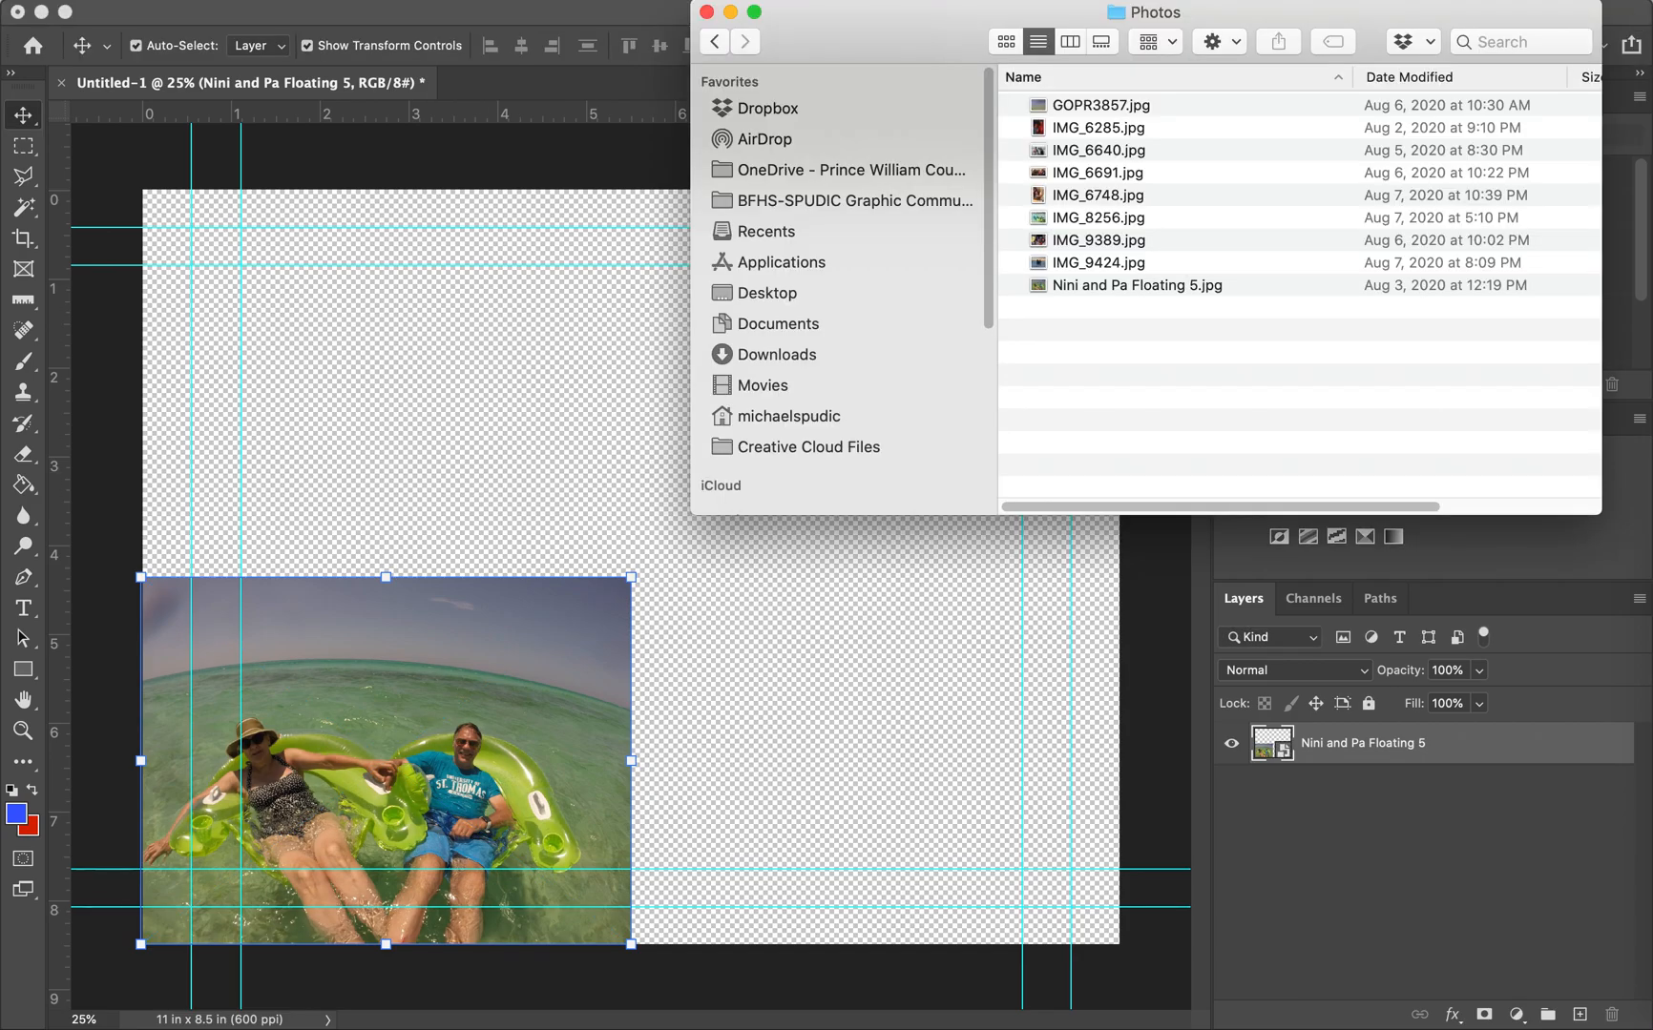
left_click_drag(936, 42, 664, 203)
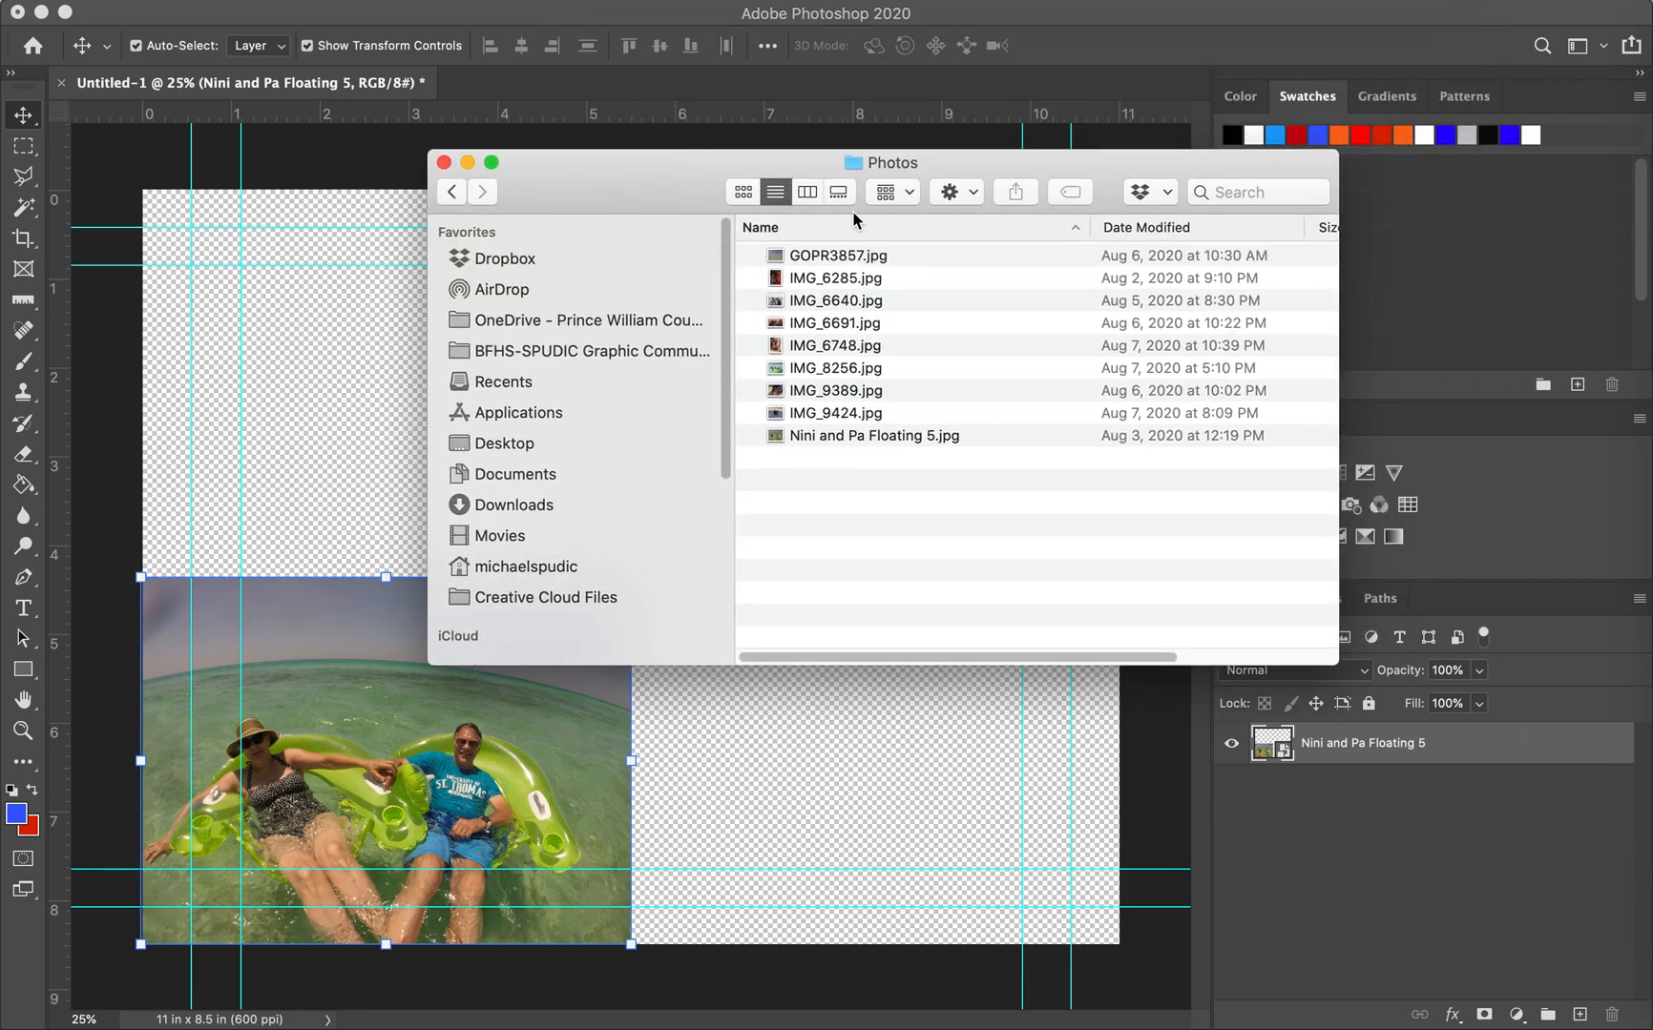
left_click_drag(807, 254, 223, 369)
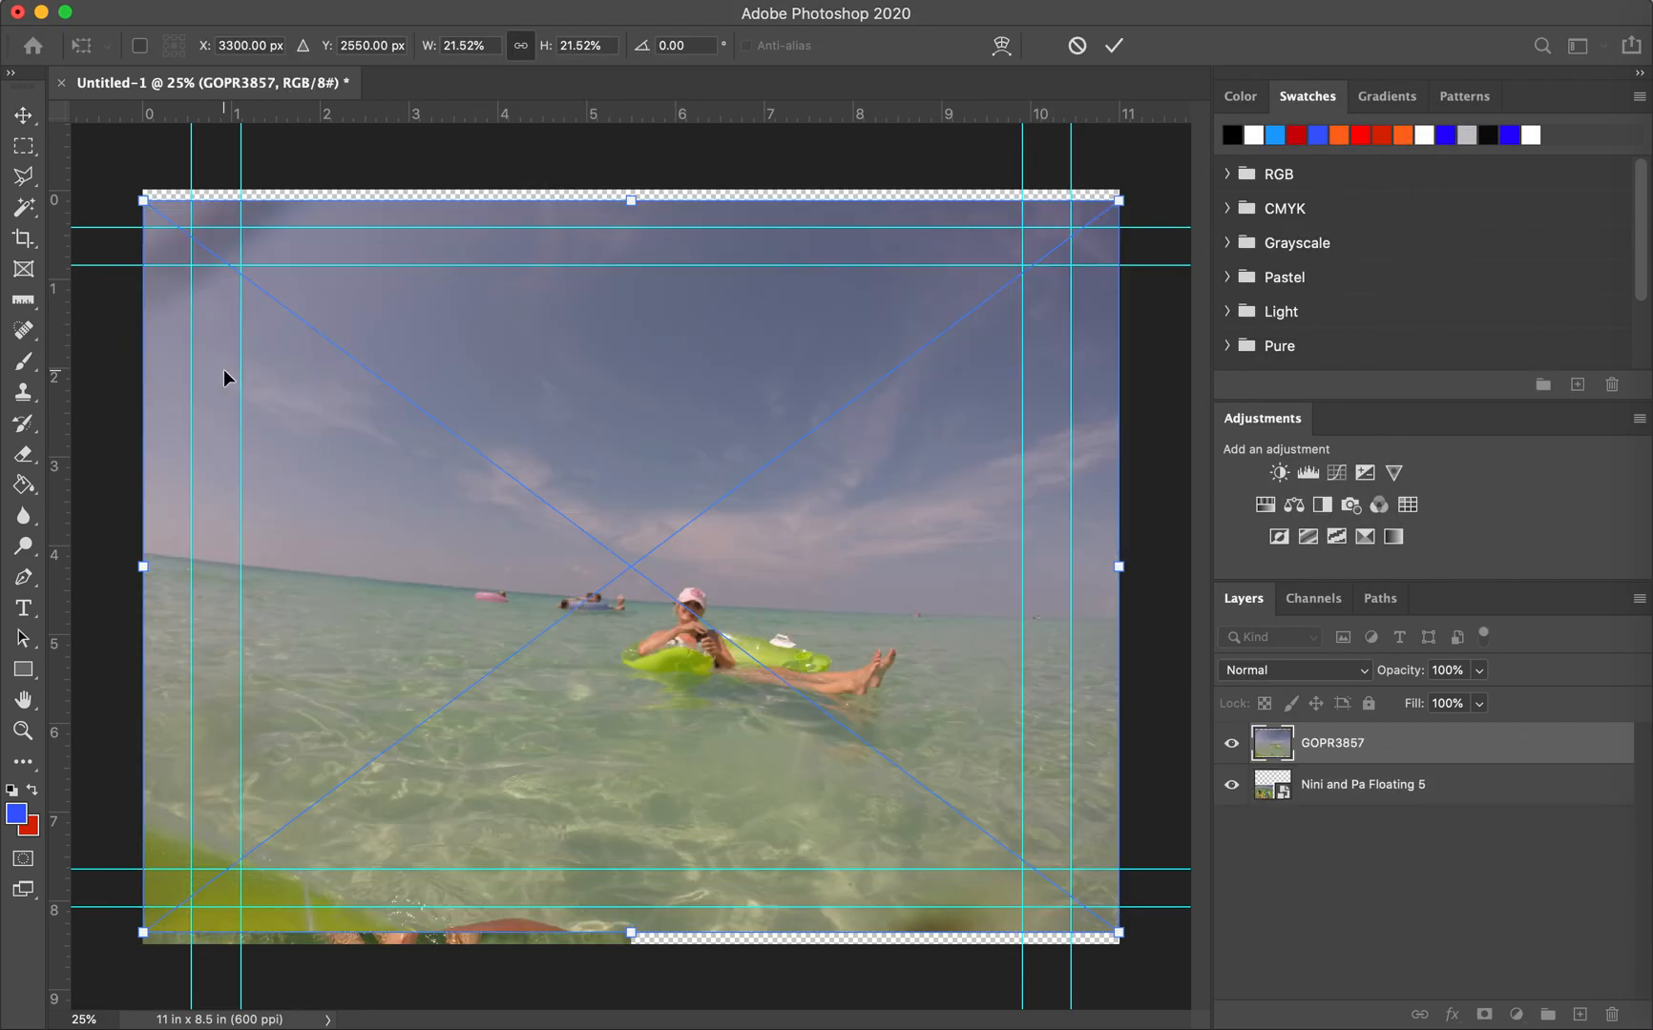
left_click_drag(145, 201, 818, 635)
left_click_drag(973, 759, 972, 259)
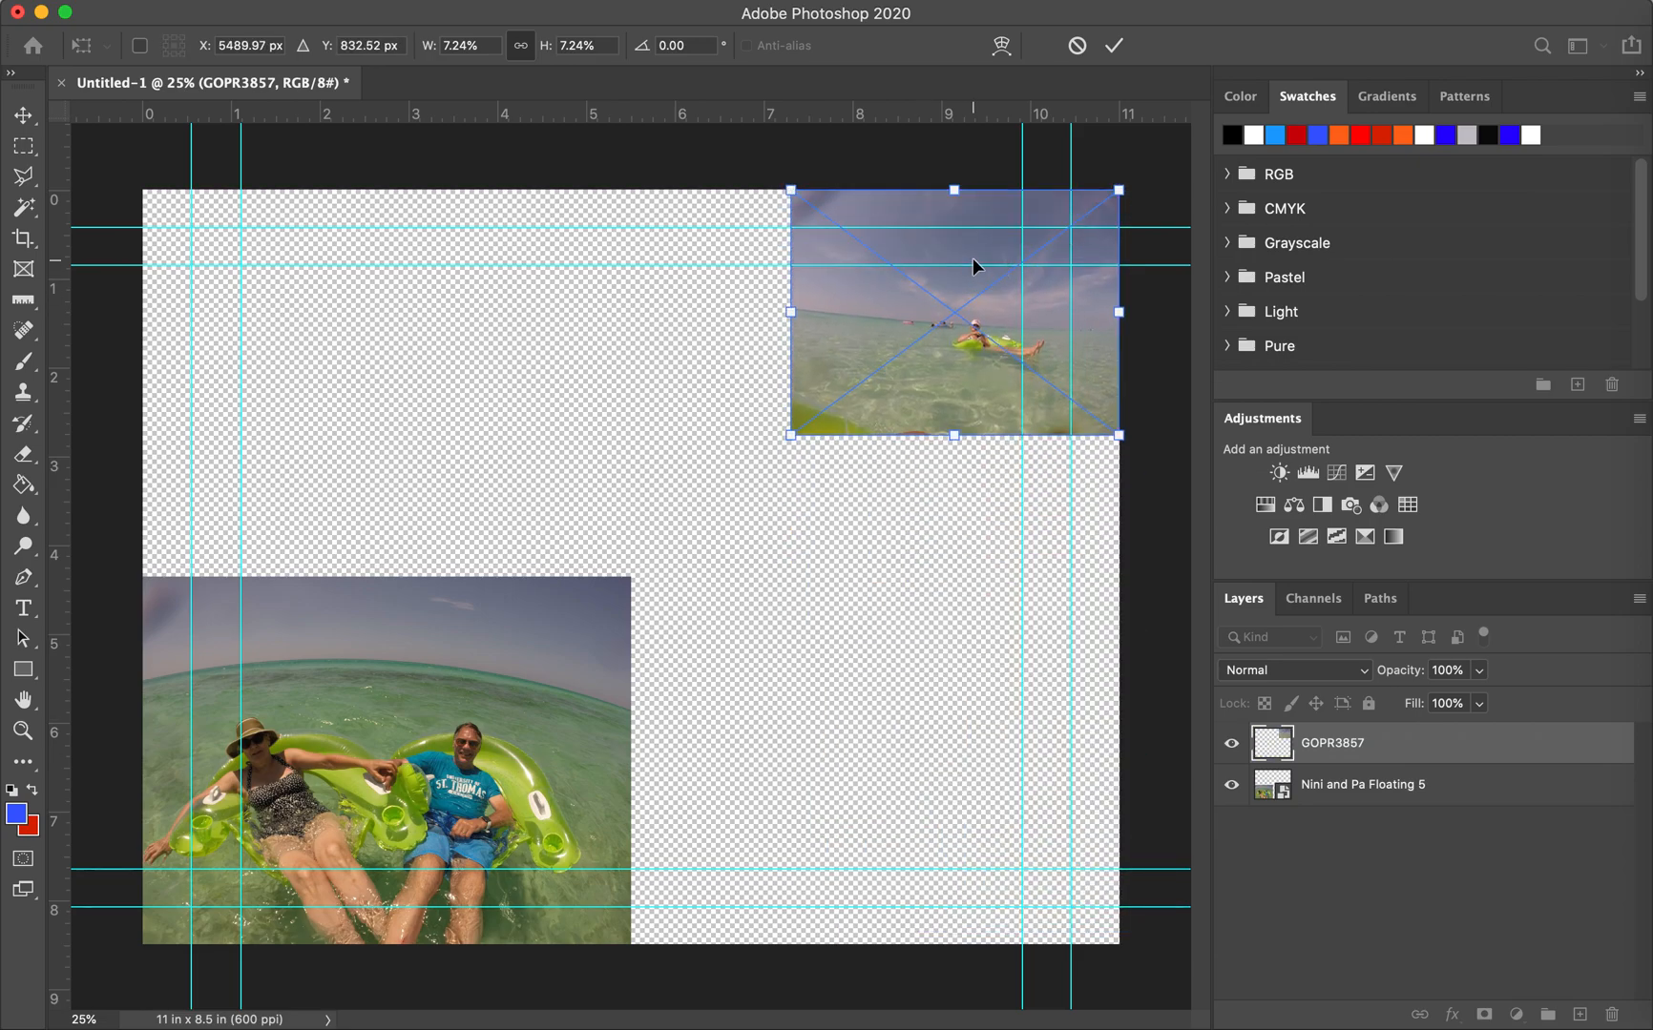
key("Return")
- Place IMG_6640.jpg from the Finder Photos folder, scaled to about 11% in the canvas's upper-left area directly above the floating photo
left_click(1651, 48)
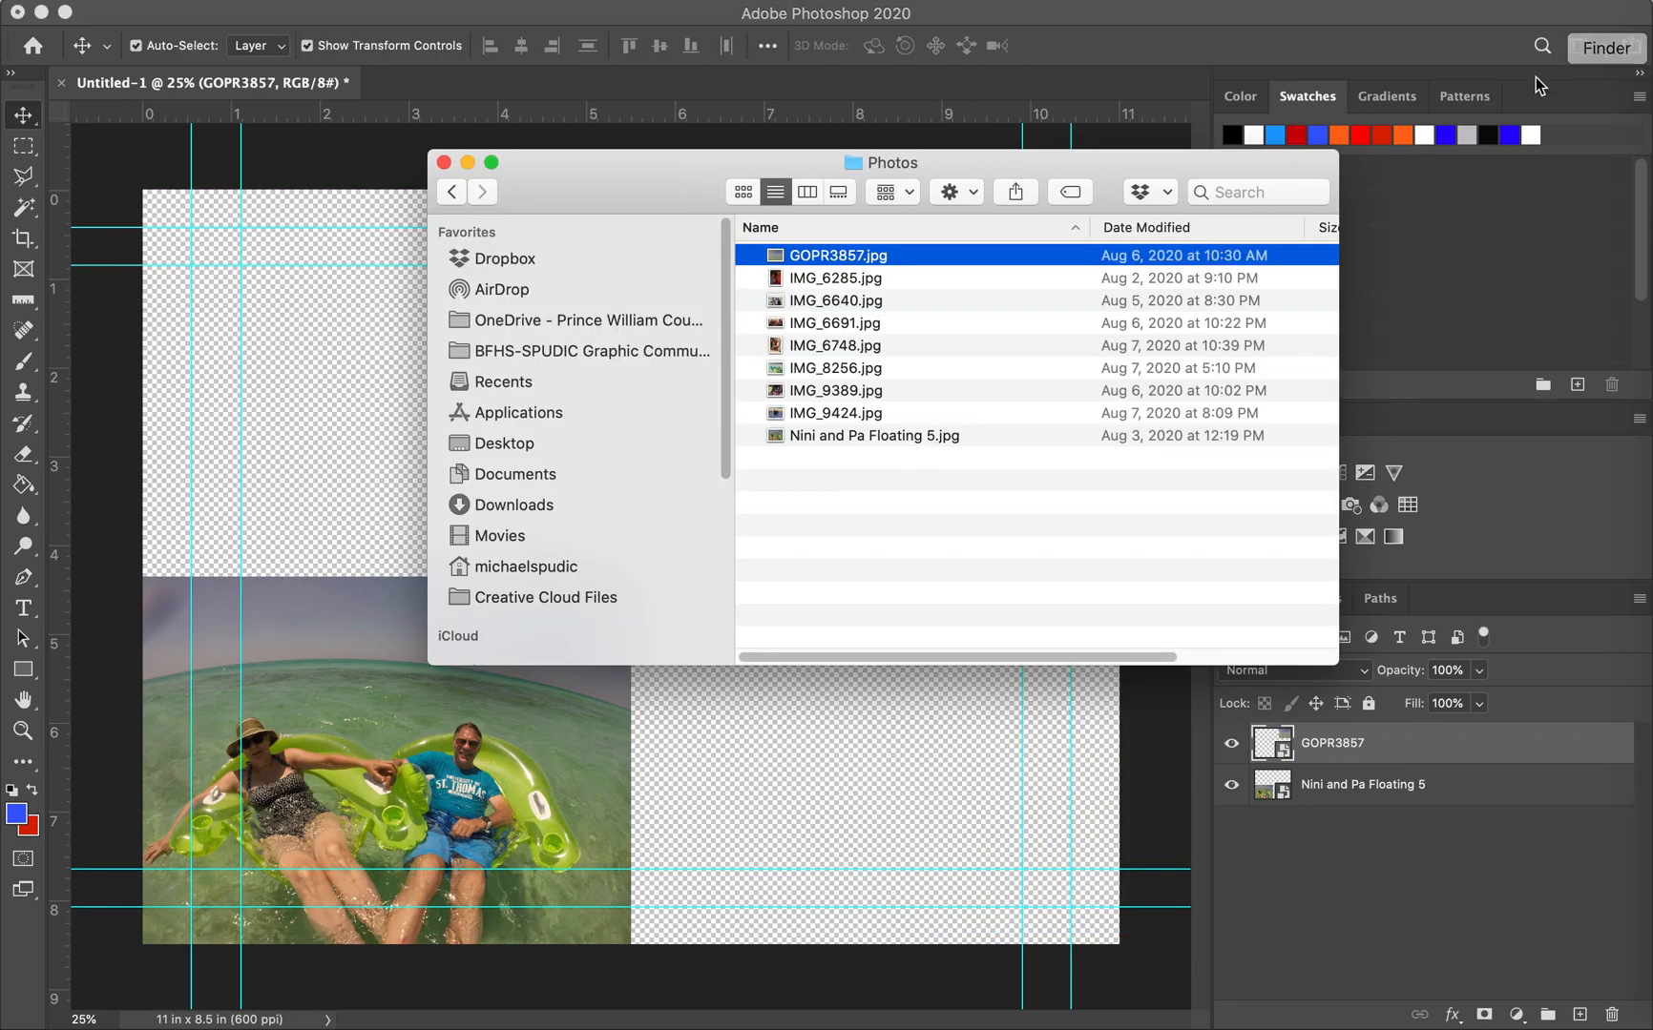
left_click_drag(901, 303, 214, 284)
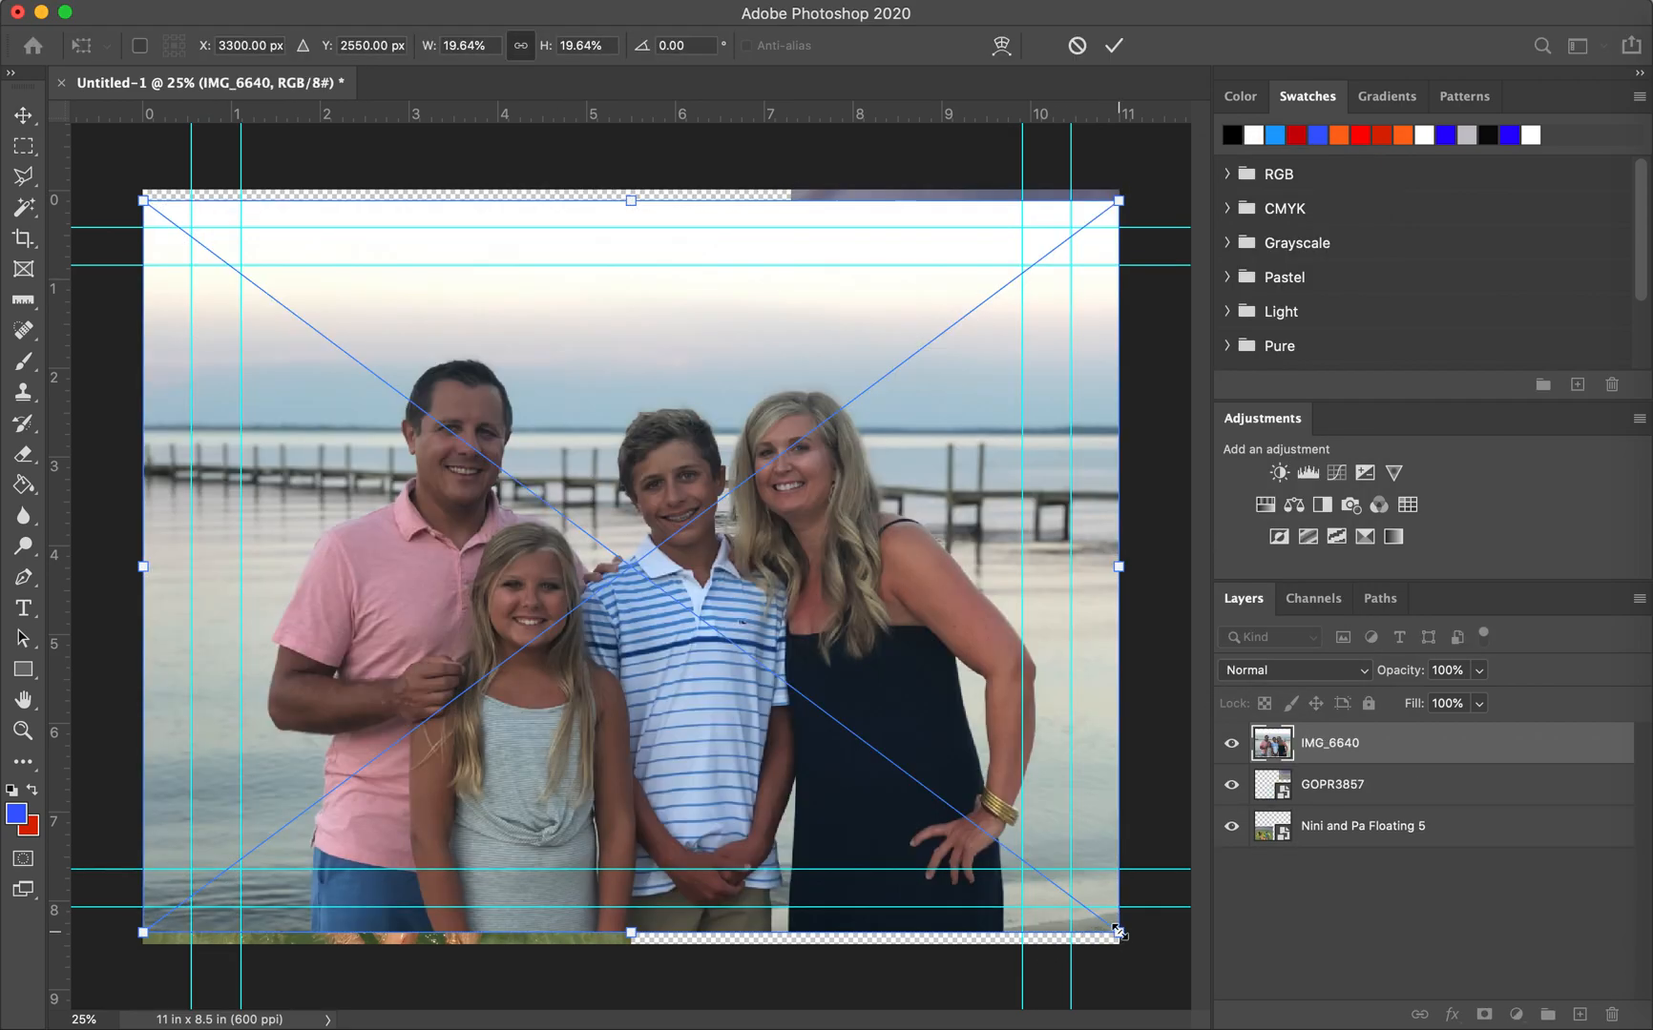
left_click_drag(1119, 931, 604, 547)
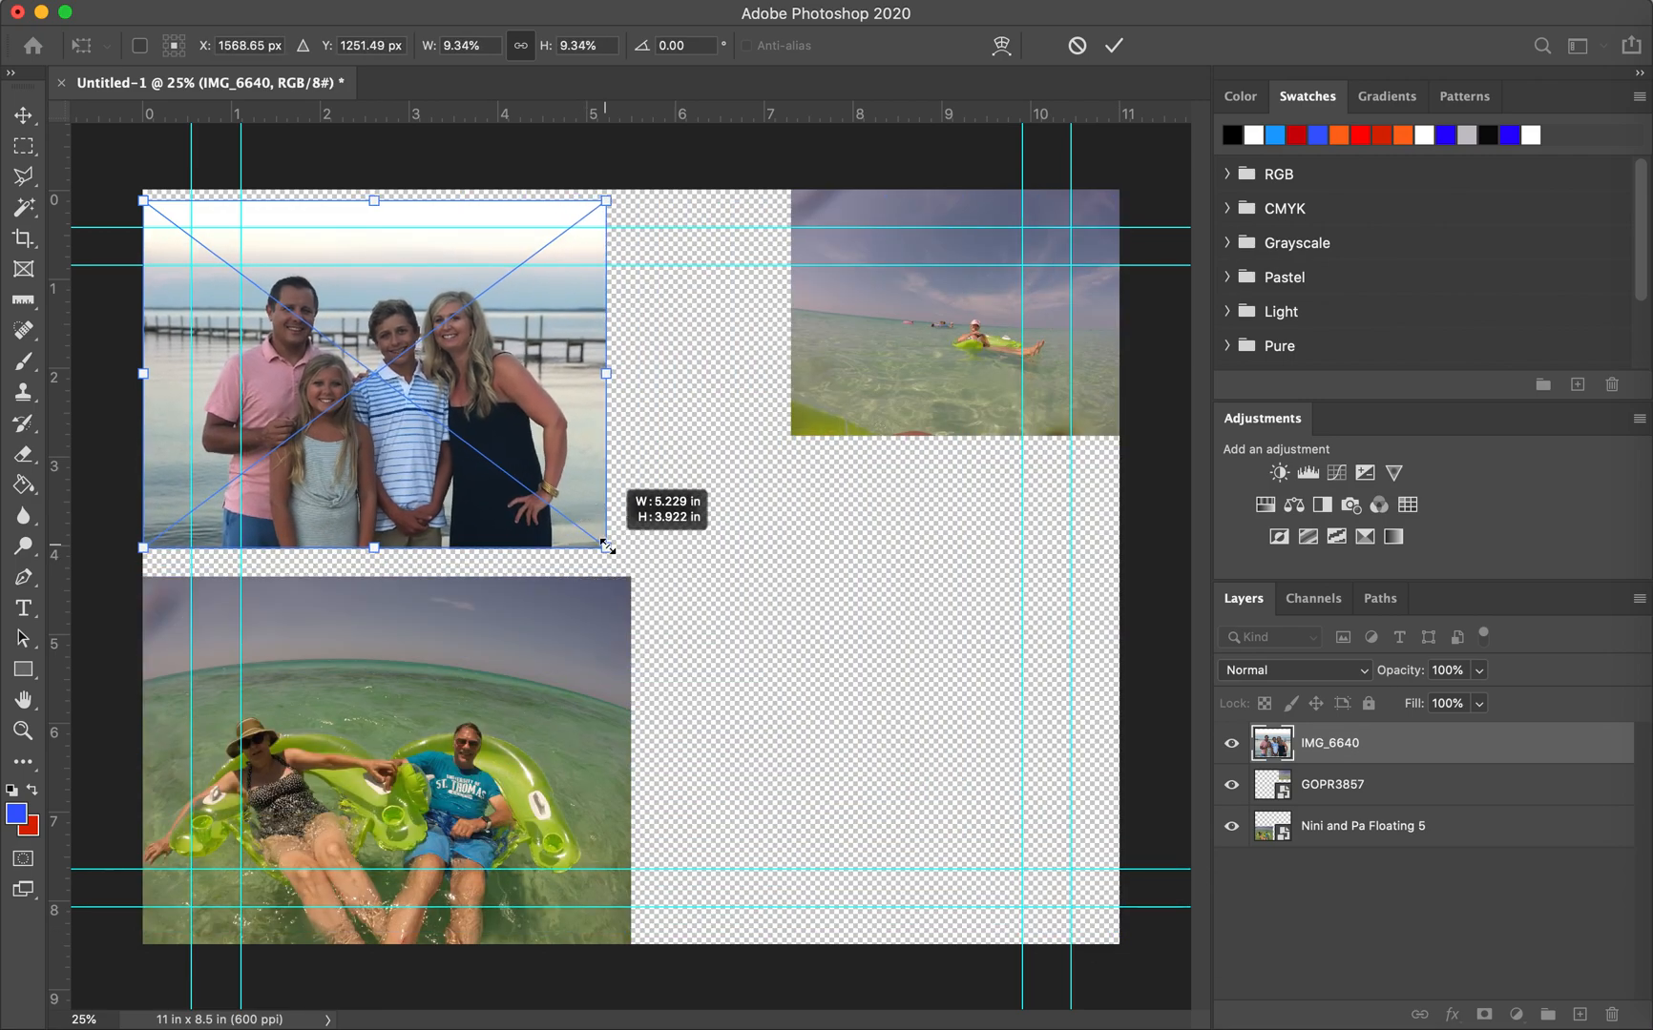
left_click_drag(536, 480, 536, 450)
left_click_drag(603, 517, 658, 617)
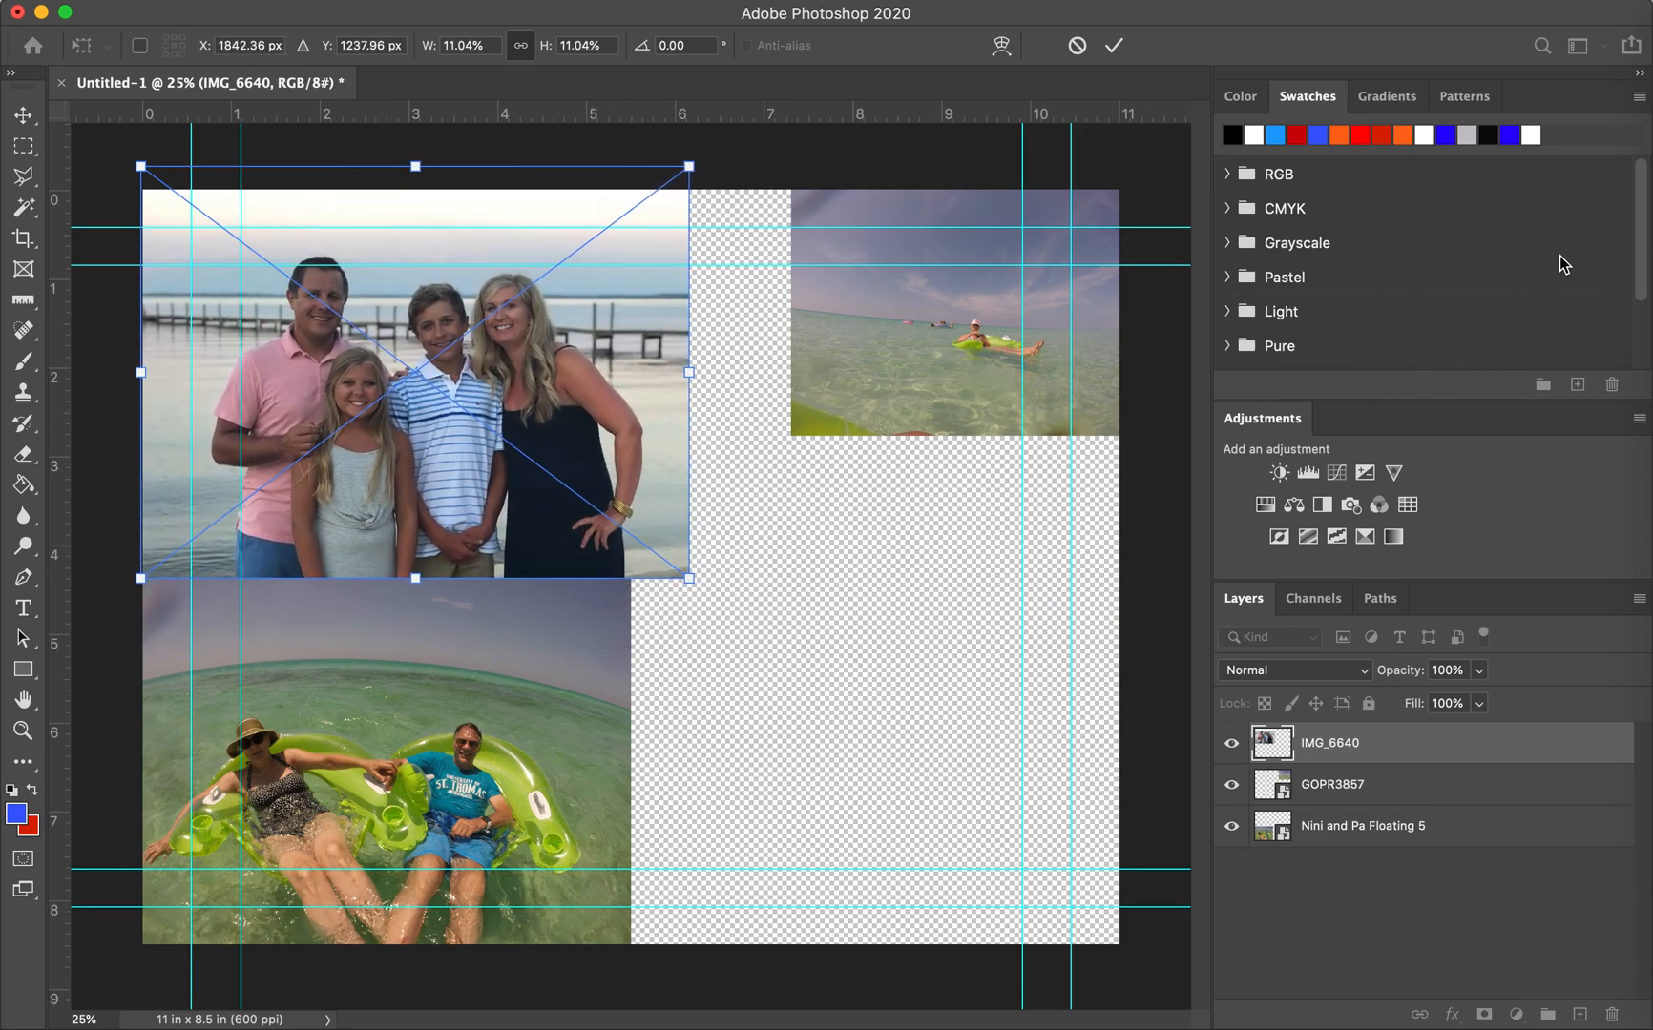
- Try to place IMG_9389.jpg from the Finder Photos folder into the empty lower-right area of the canvas
left_click(1650, 47)
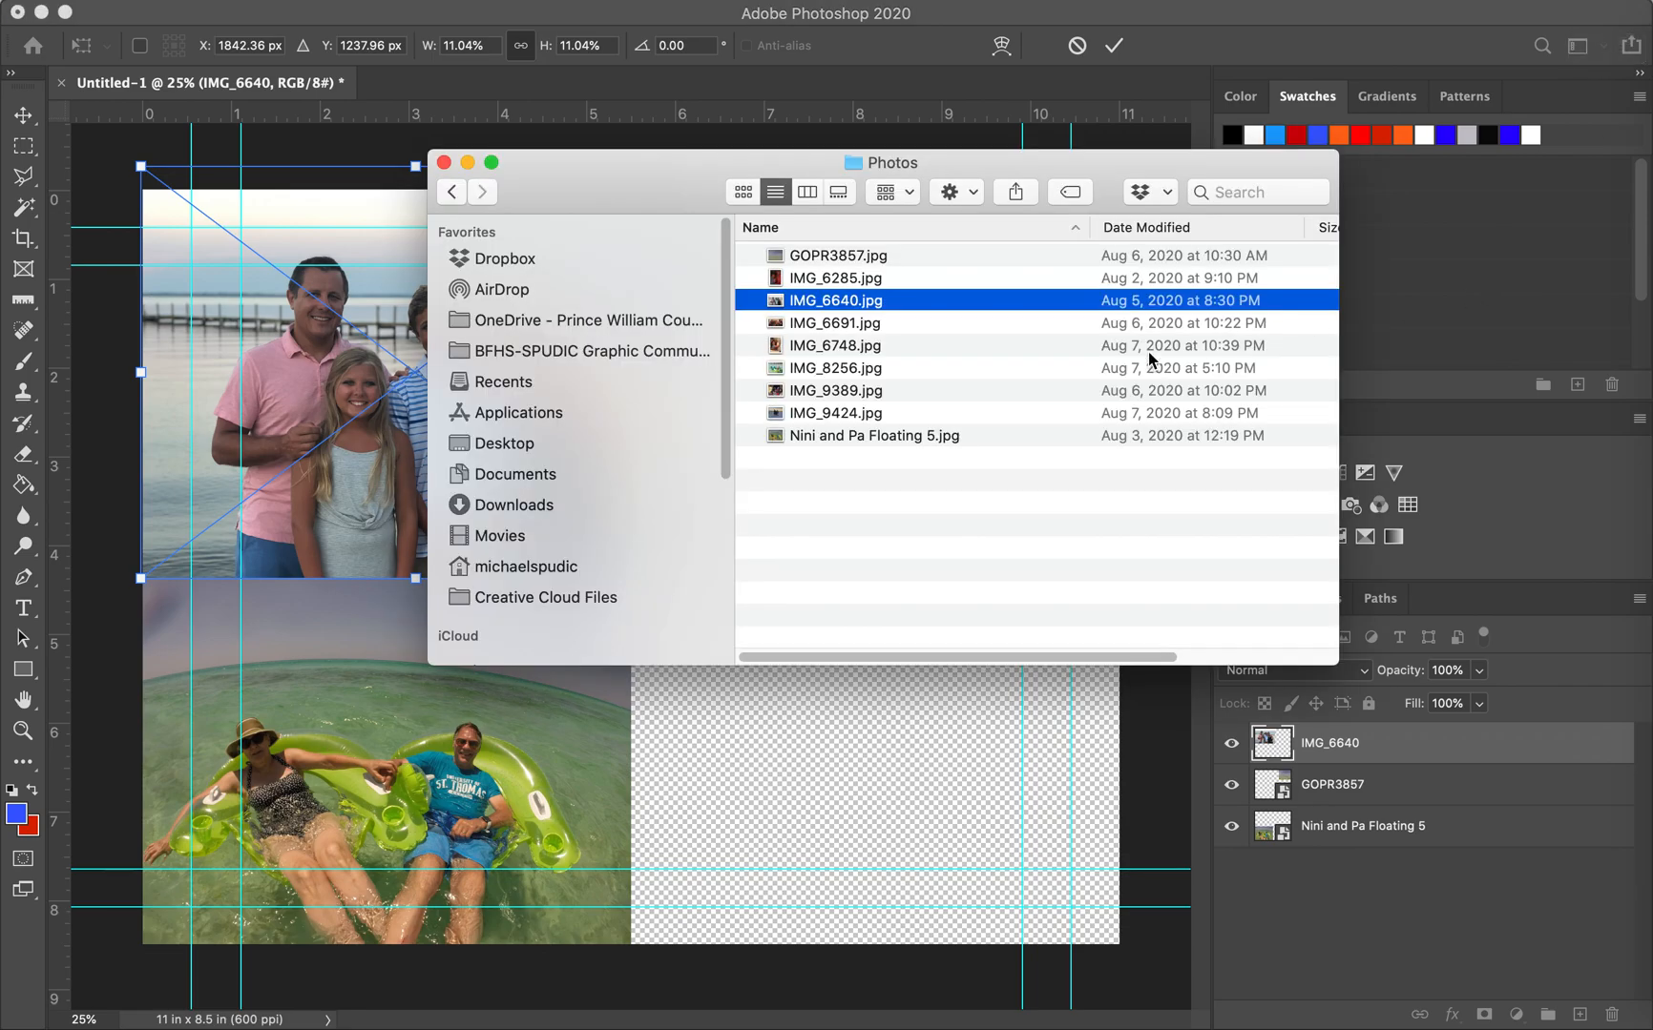
left_click(810, 396)
left_click_drag(810, 397, 949, 844)
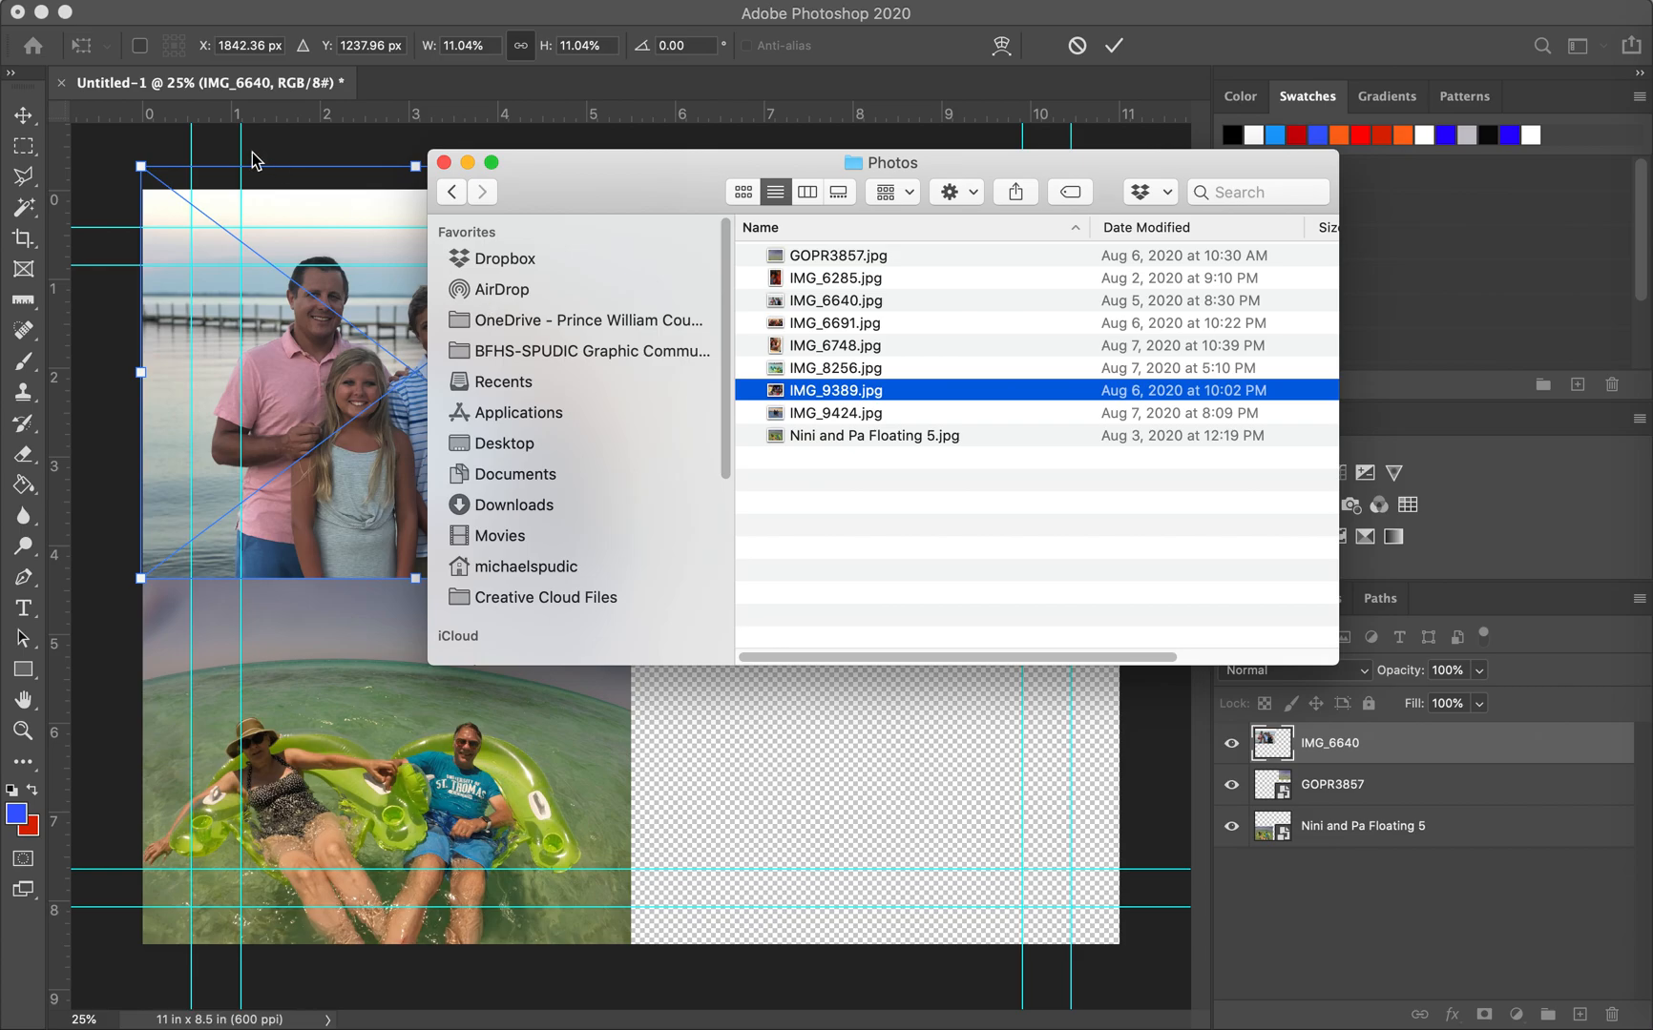
left_click(452, 31)
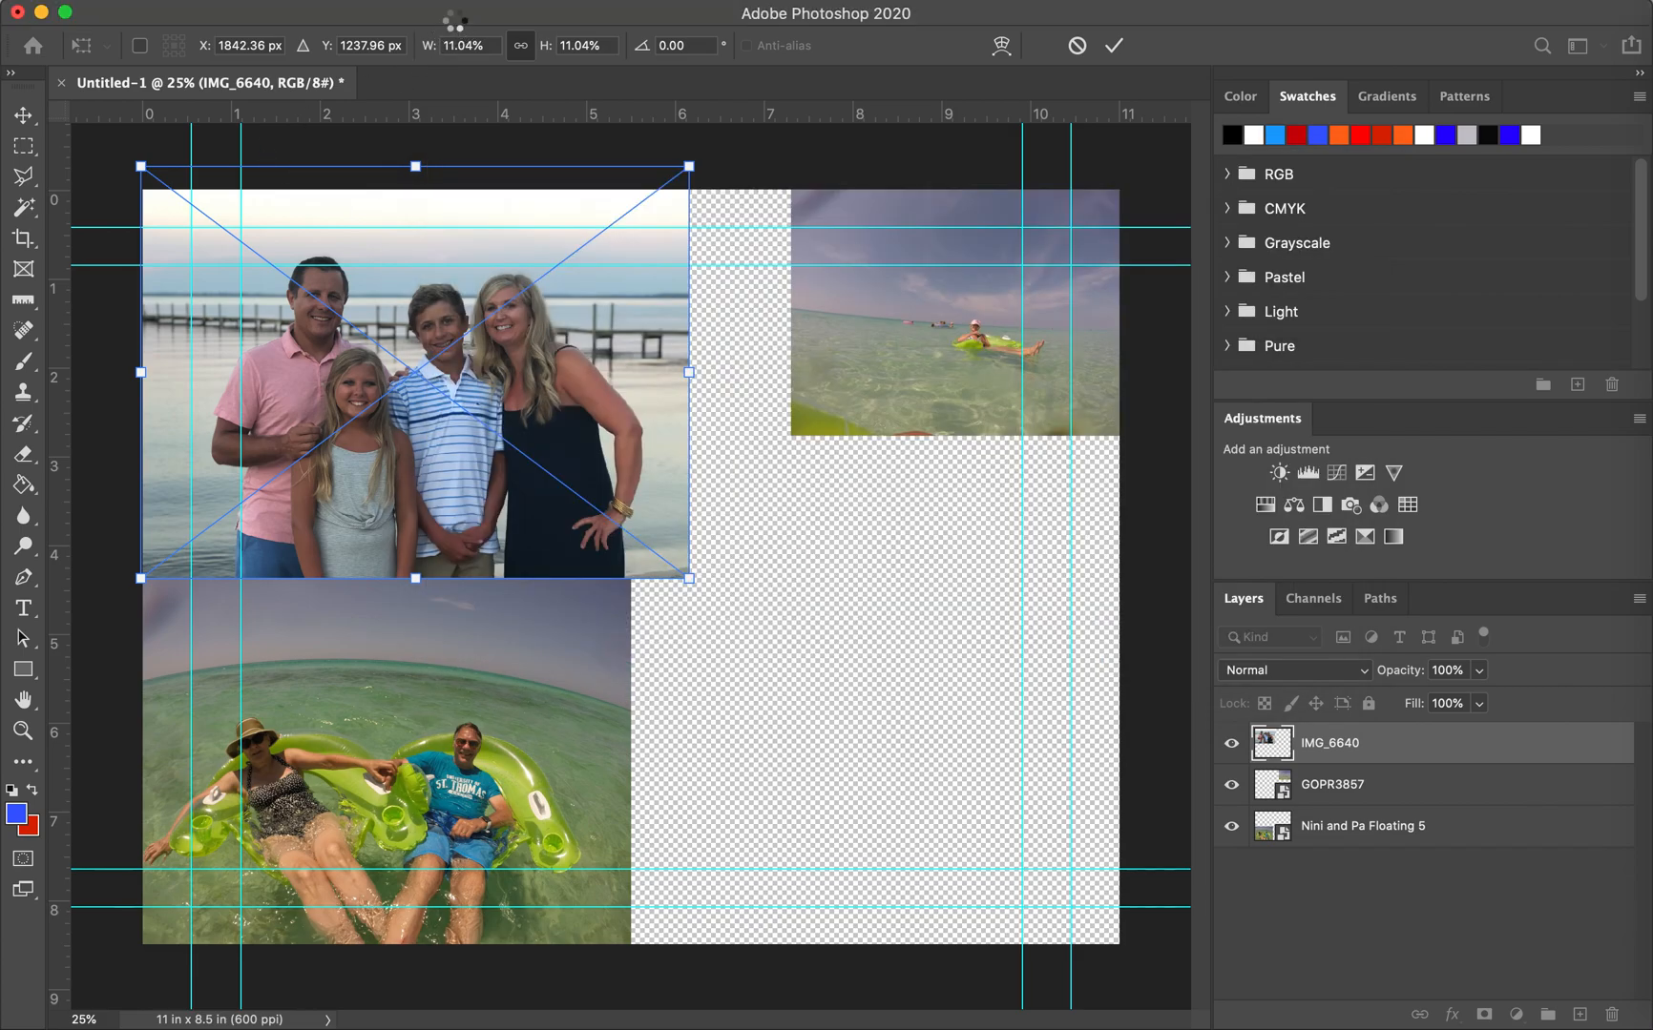
- Commit the IMG_6640 placement and place IMG_6691.jpg in the canvas's lower-right corner, scaled to just over half the canvas width
key("Return")
left_click(1651, 47)
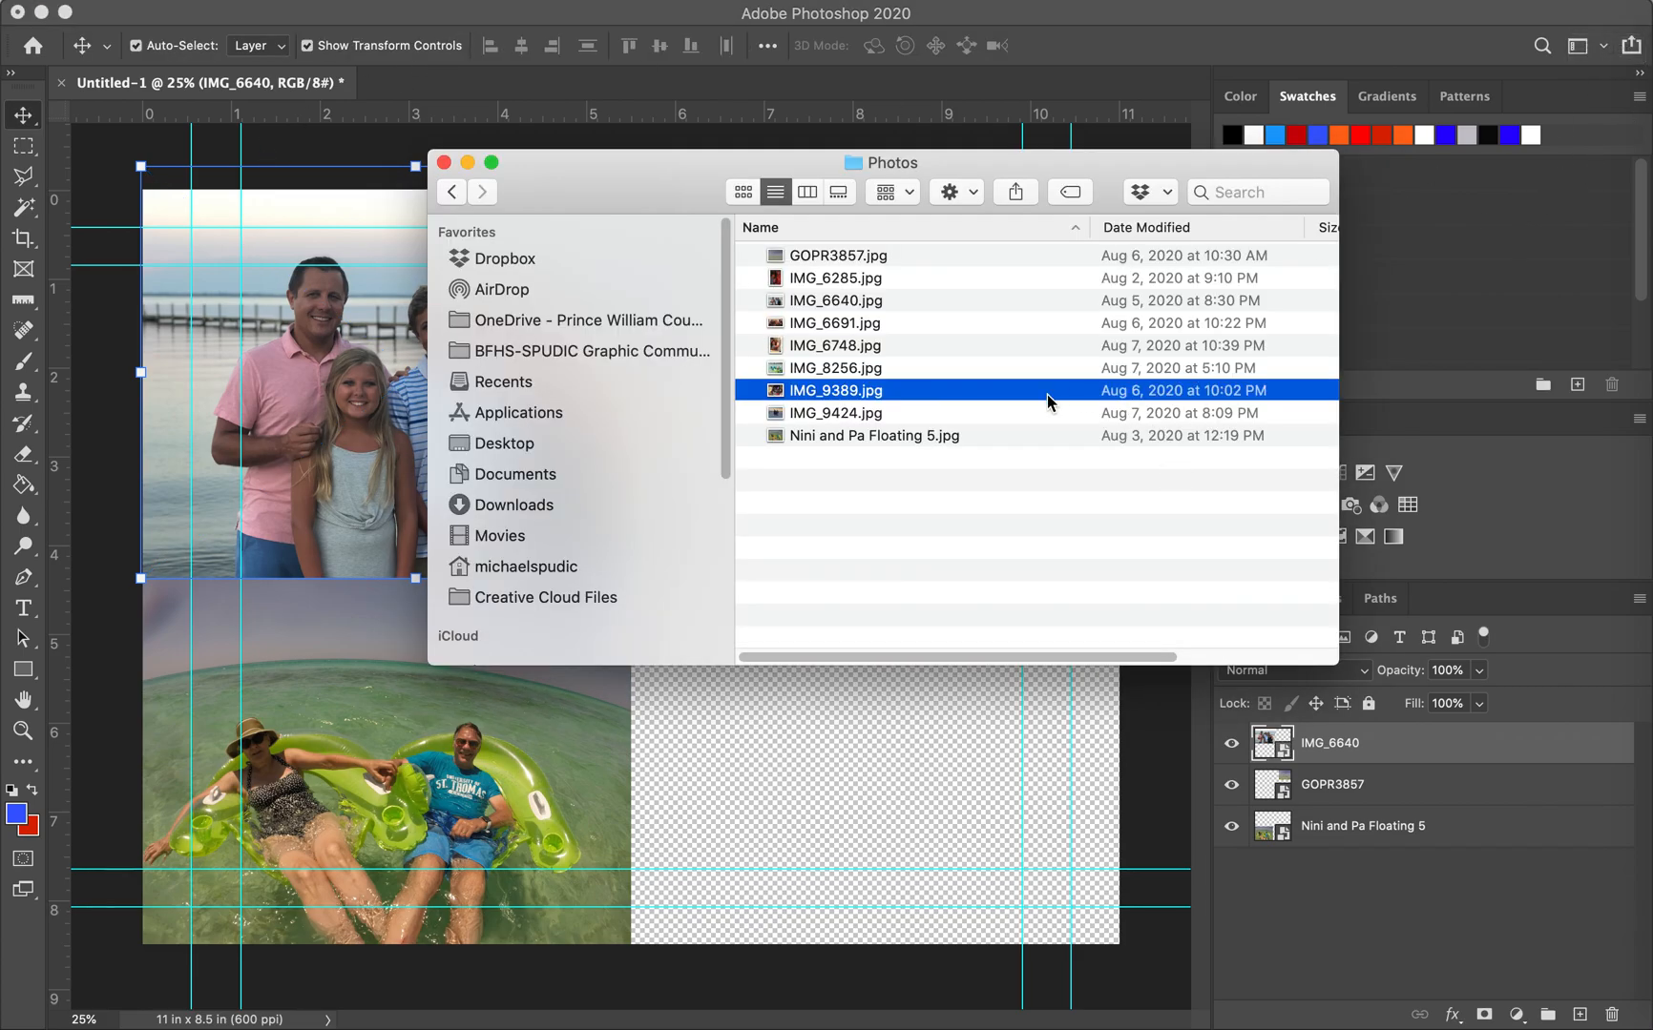
left_click_drag(792, 444, 906, 769)
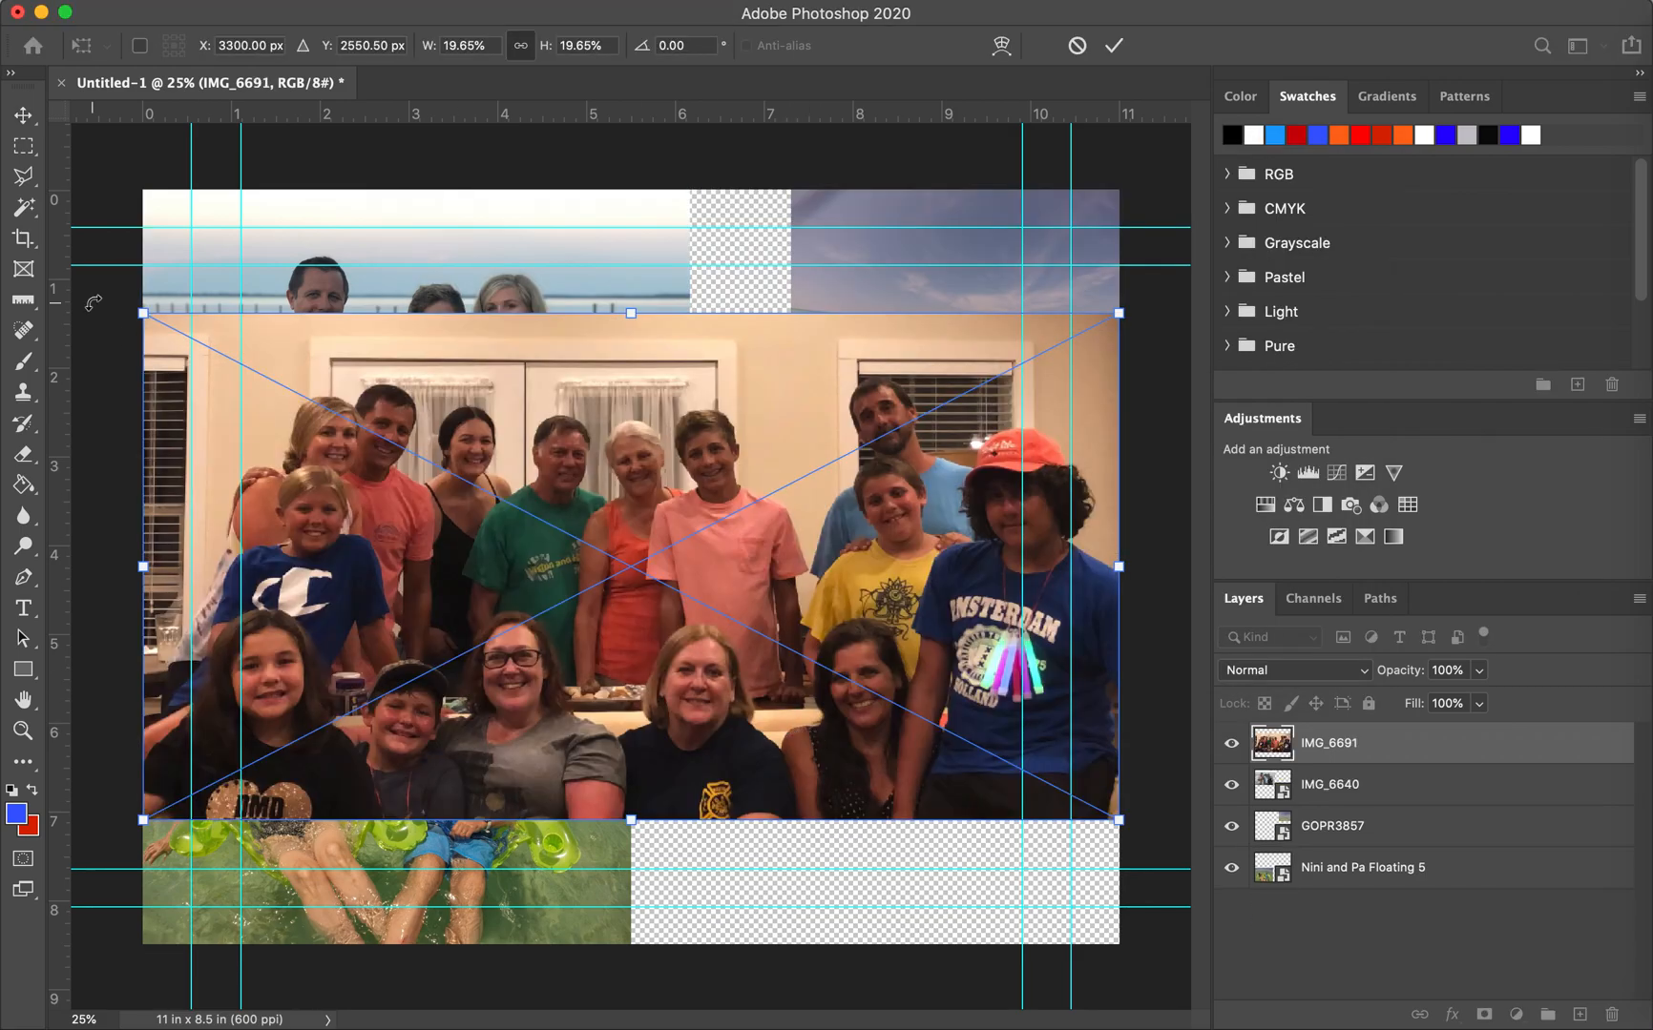
left_click_drag(148, 312, 484, 689)
left_click_drag(718, 701, 717, 822)
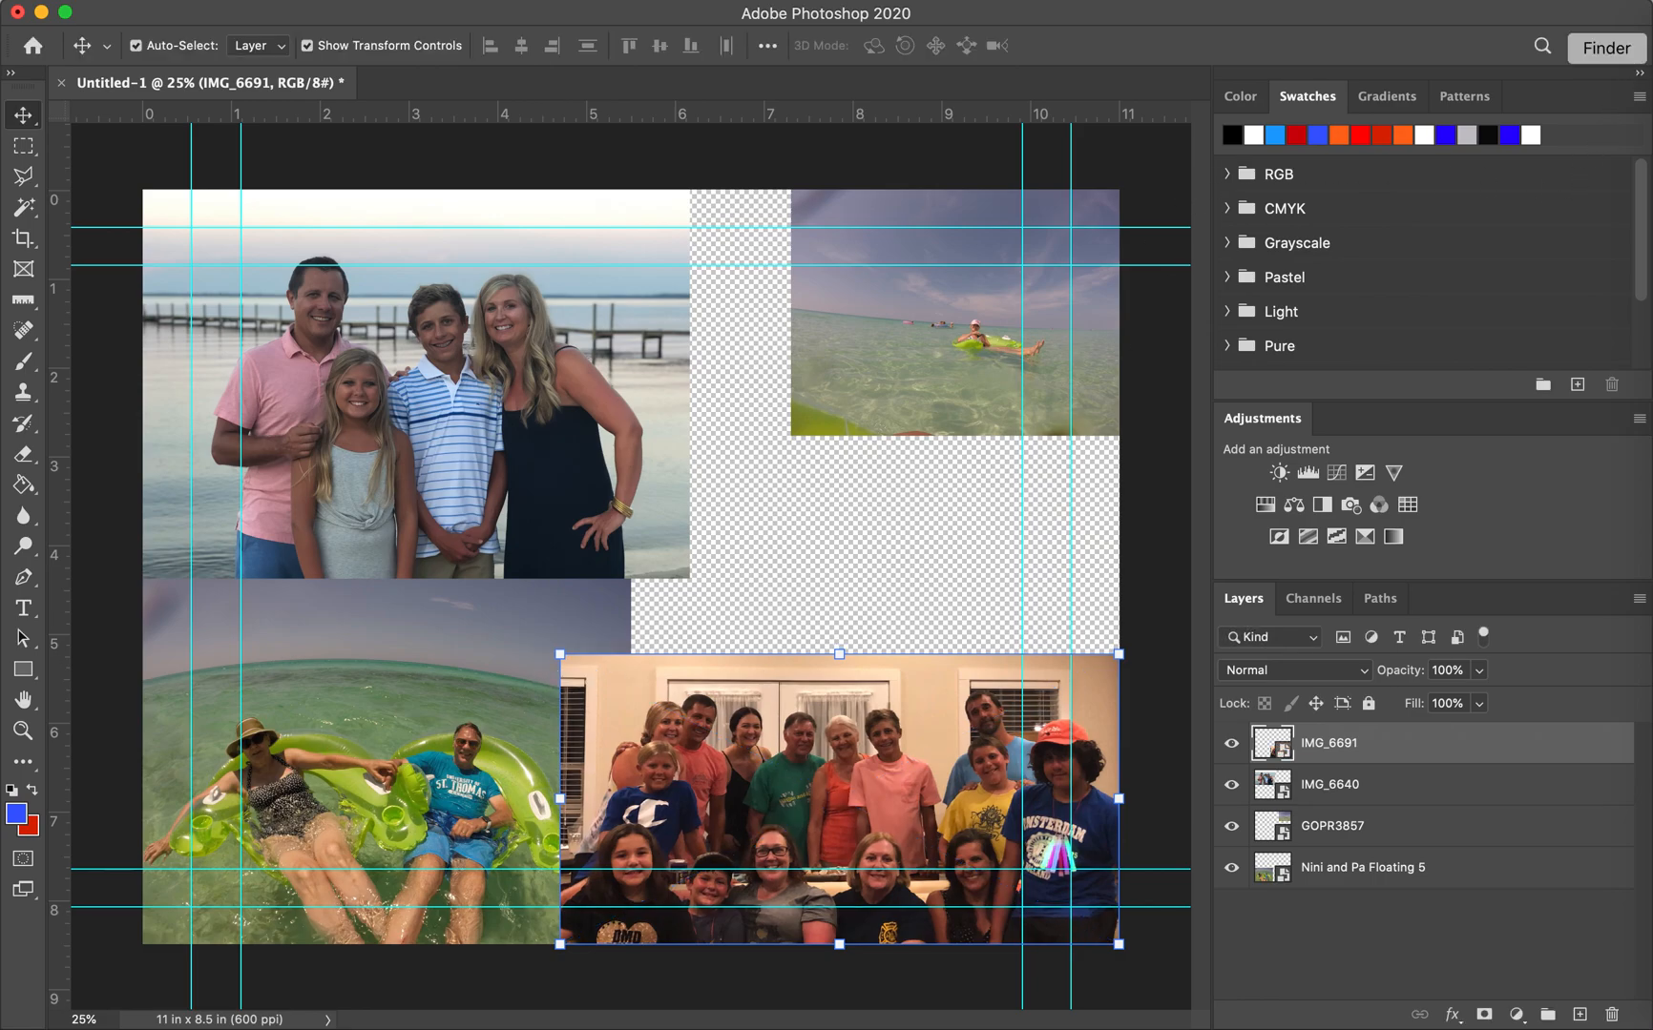
- Place IMG_9424.jpg from the Finder Photos folder, scaled to about 11.7%, against the canvas's right edge, overlapping the top of the group photo
left_click(1652, 47)
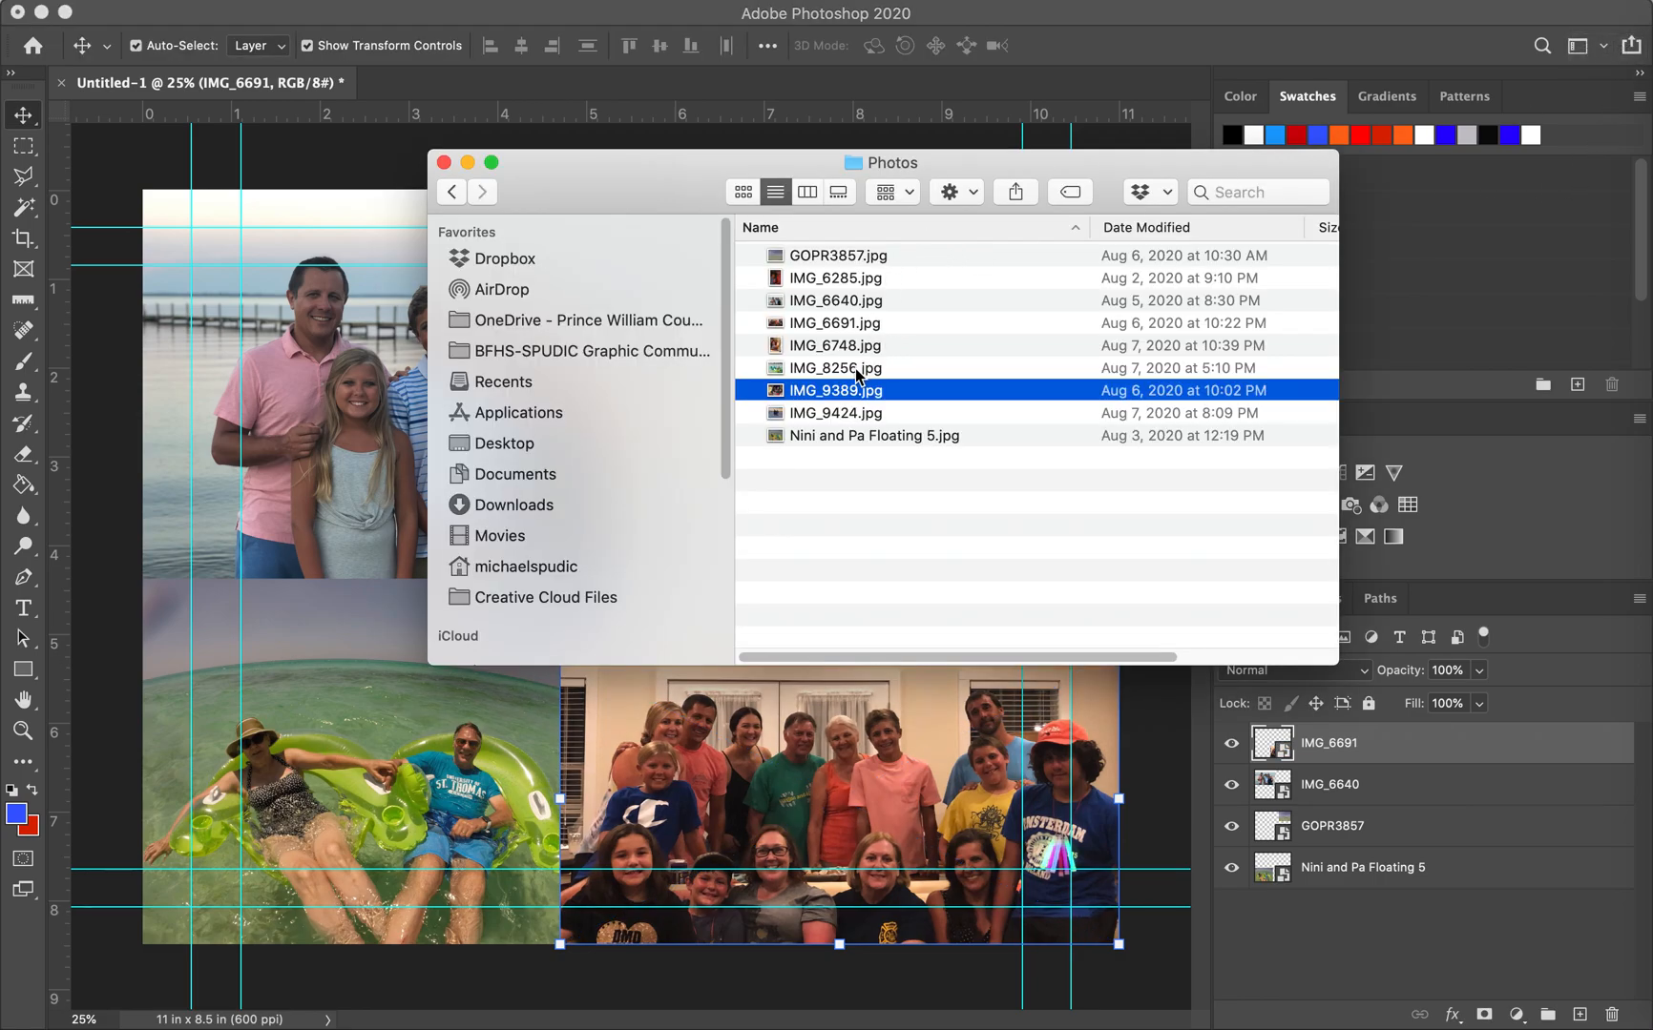
left_click(844, 410)
left_click_drag(755, 425, 362, 455)
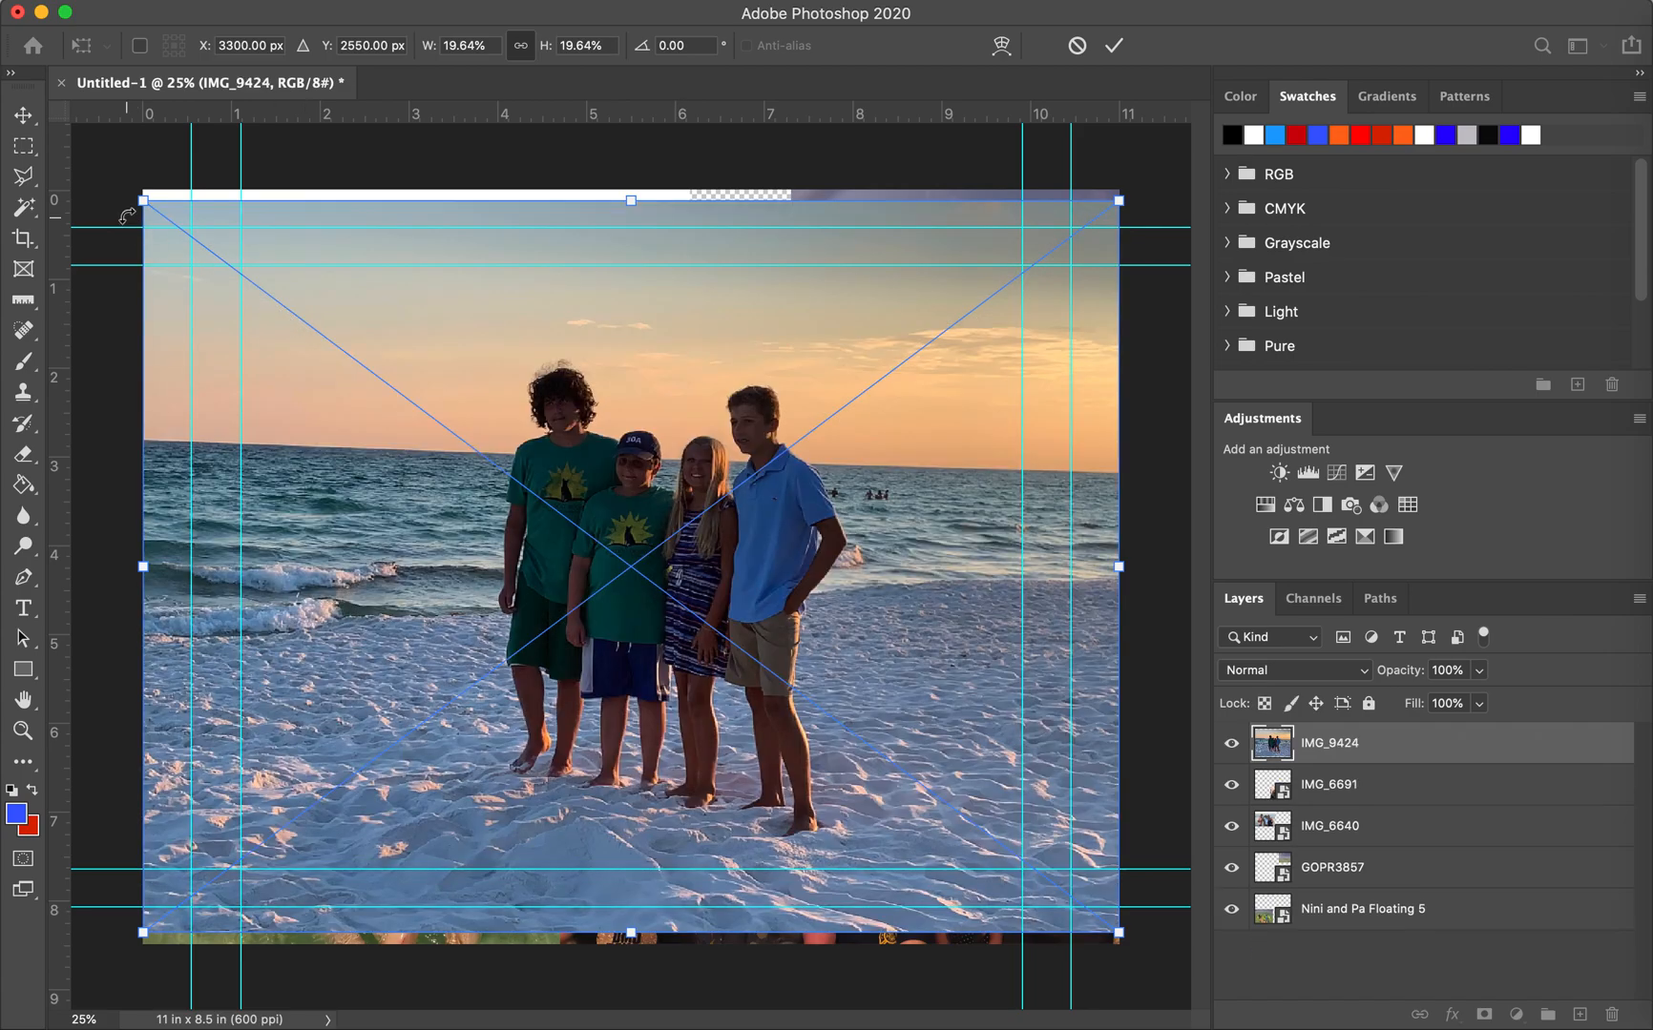
left_click_drag(139, 198, 535, 495)
left_click_drag(822, 587, 831, 391)
key("Return")
left_click_drag(962, 494, 962, 482)
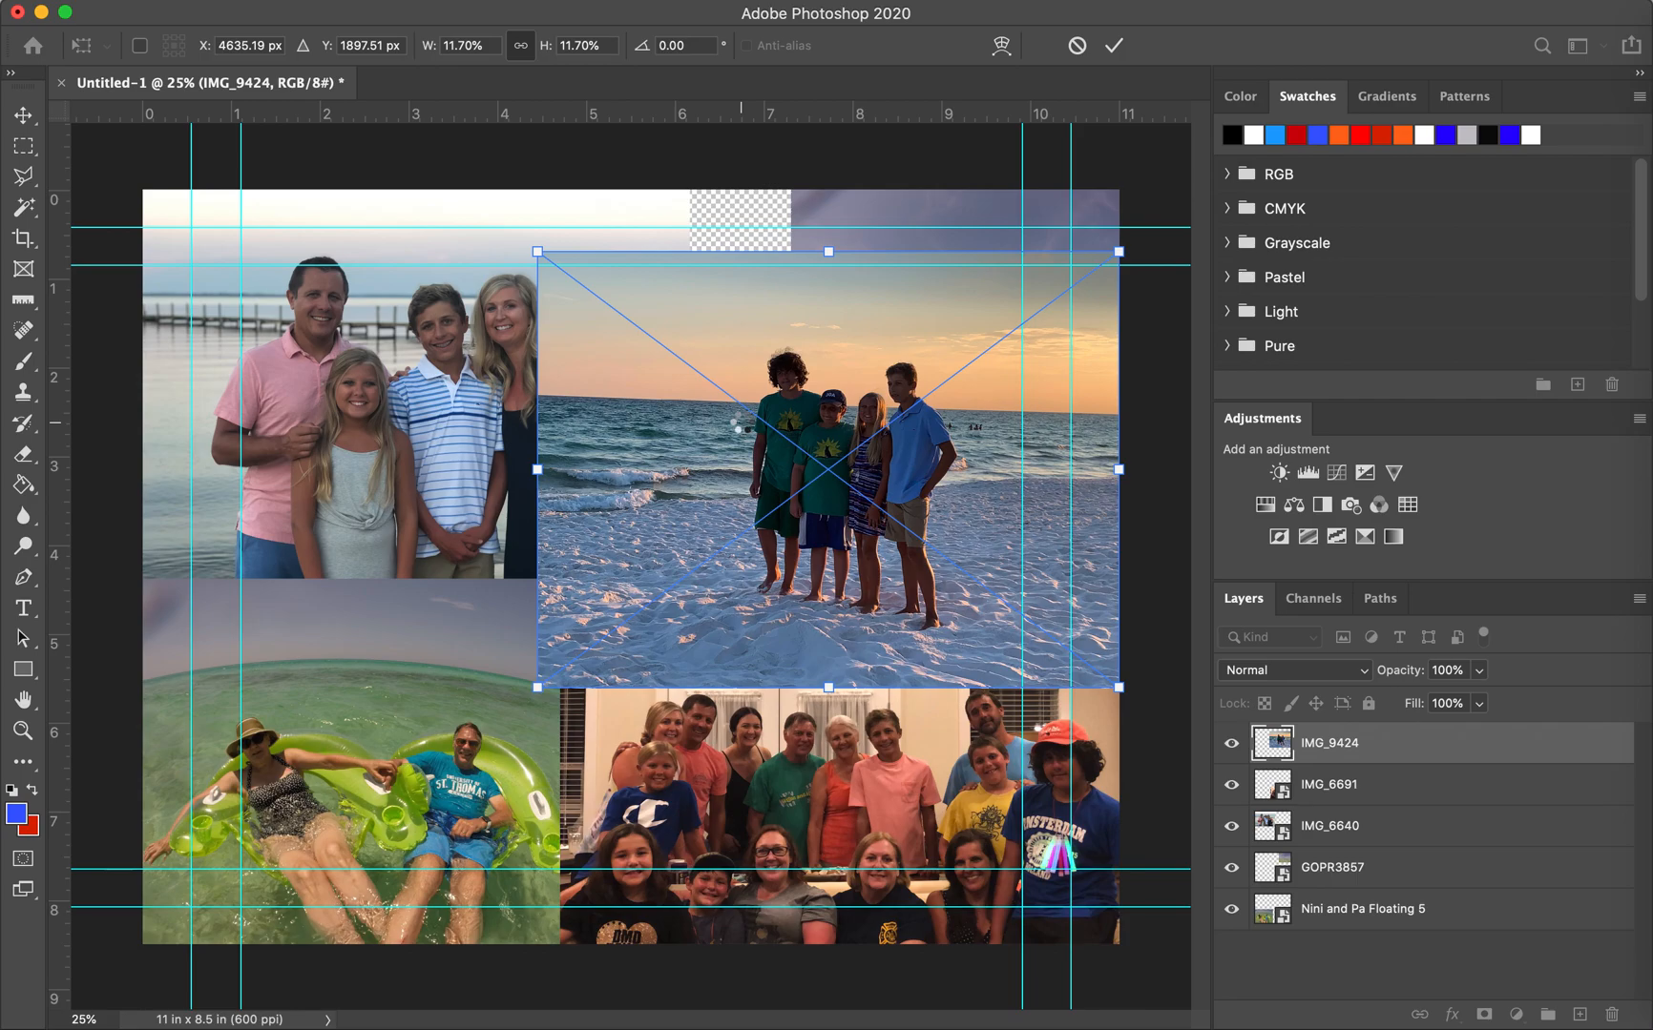
- Place IMG_6748.jpg from the Finder Photos folder, scaled to about 7.4%, at the canvas's top edge with its left side aligned to IMG_9424
left_click(1650, 48)
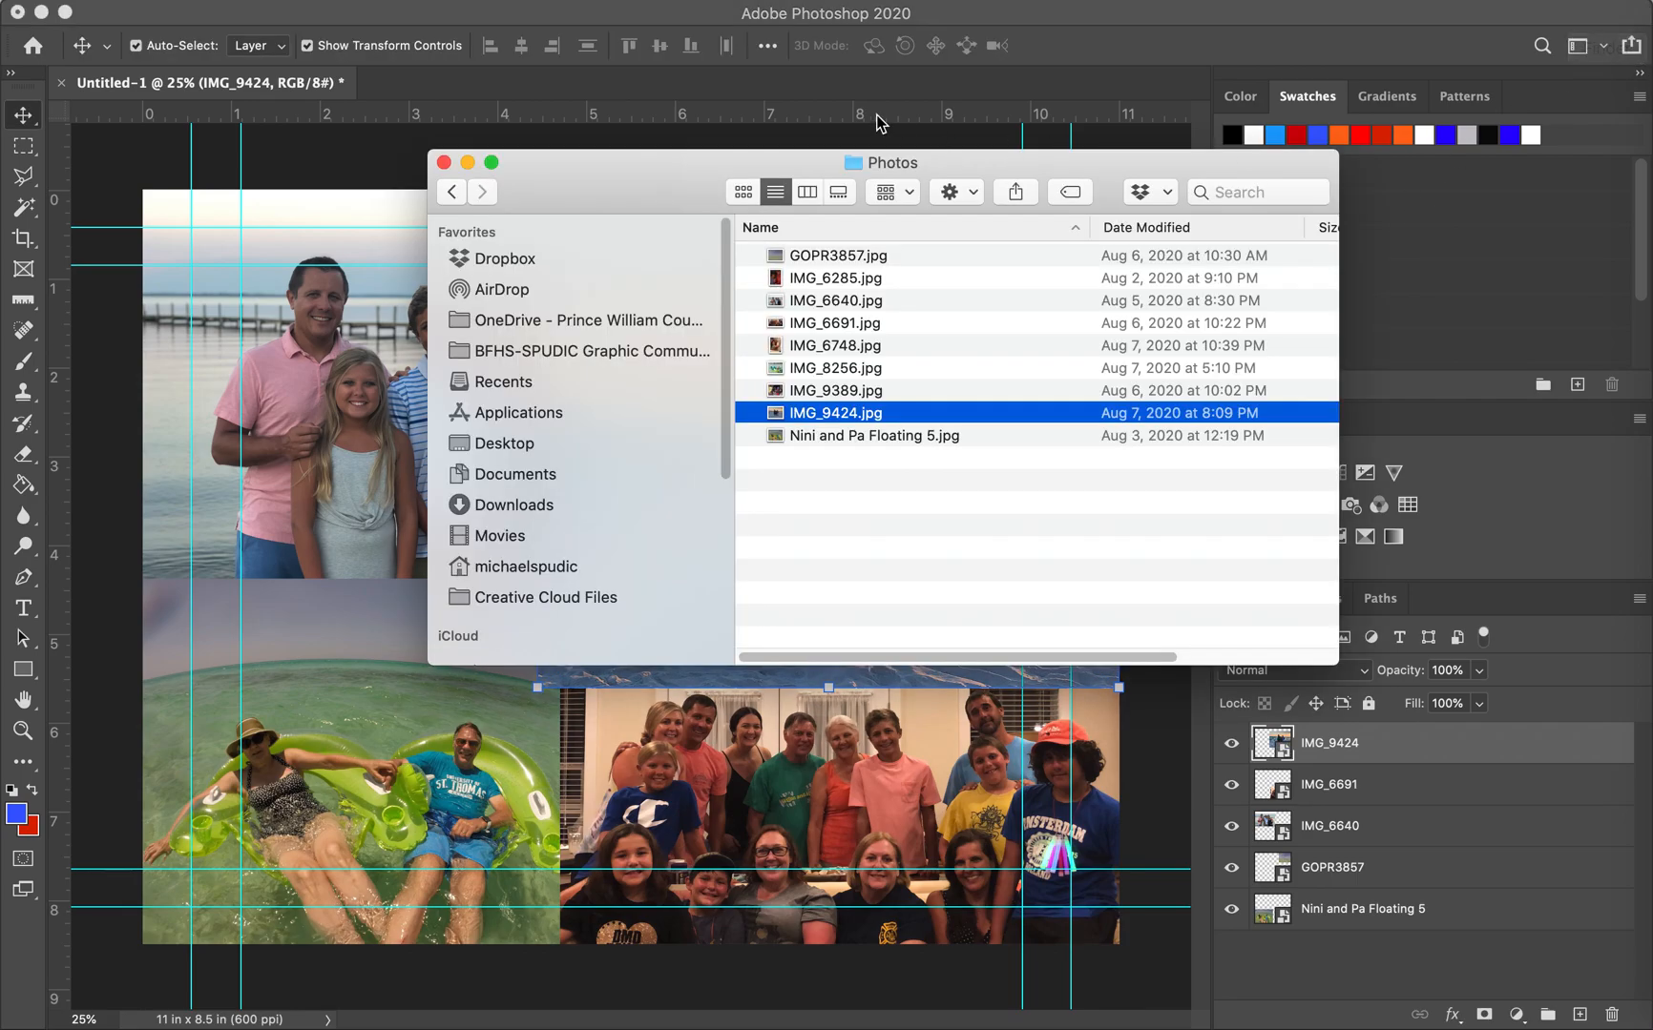
left_click(807, 437)
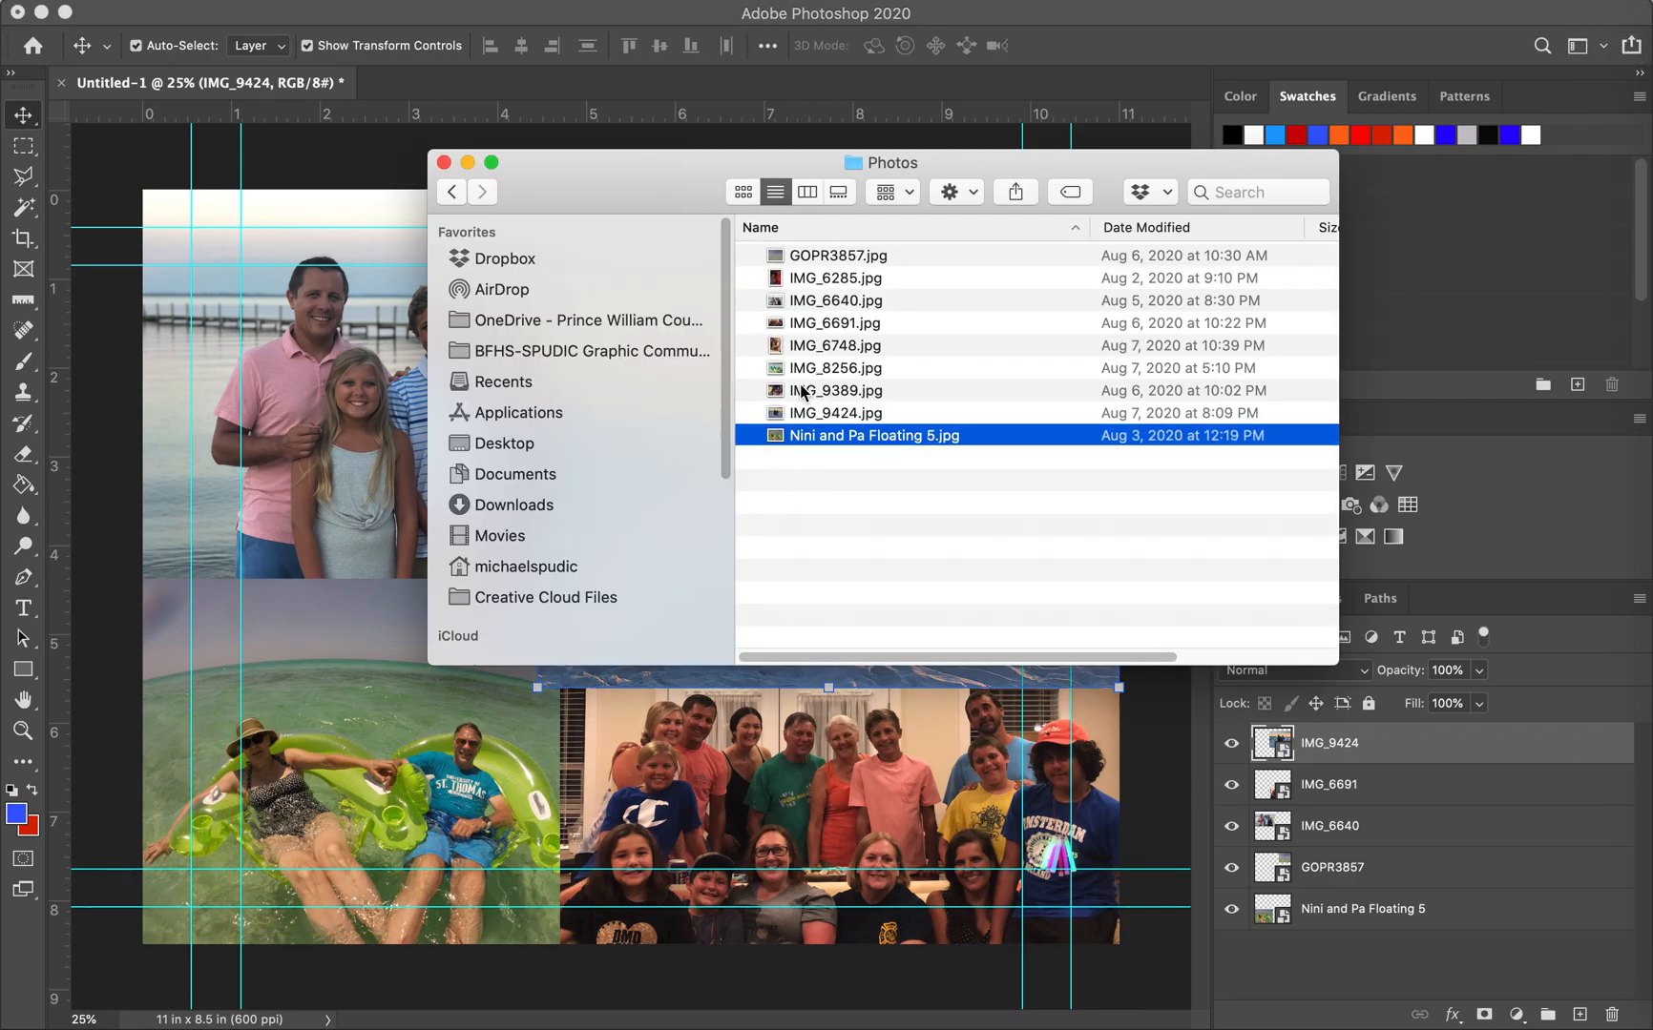
left_click_drag(773, 342, 212, 351)
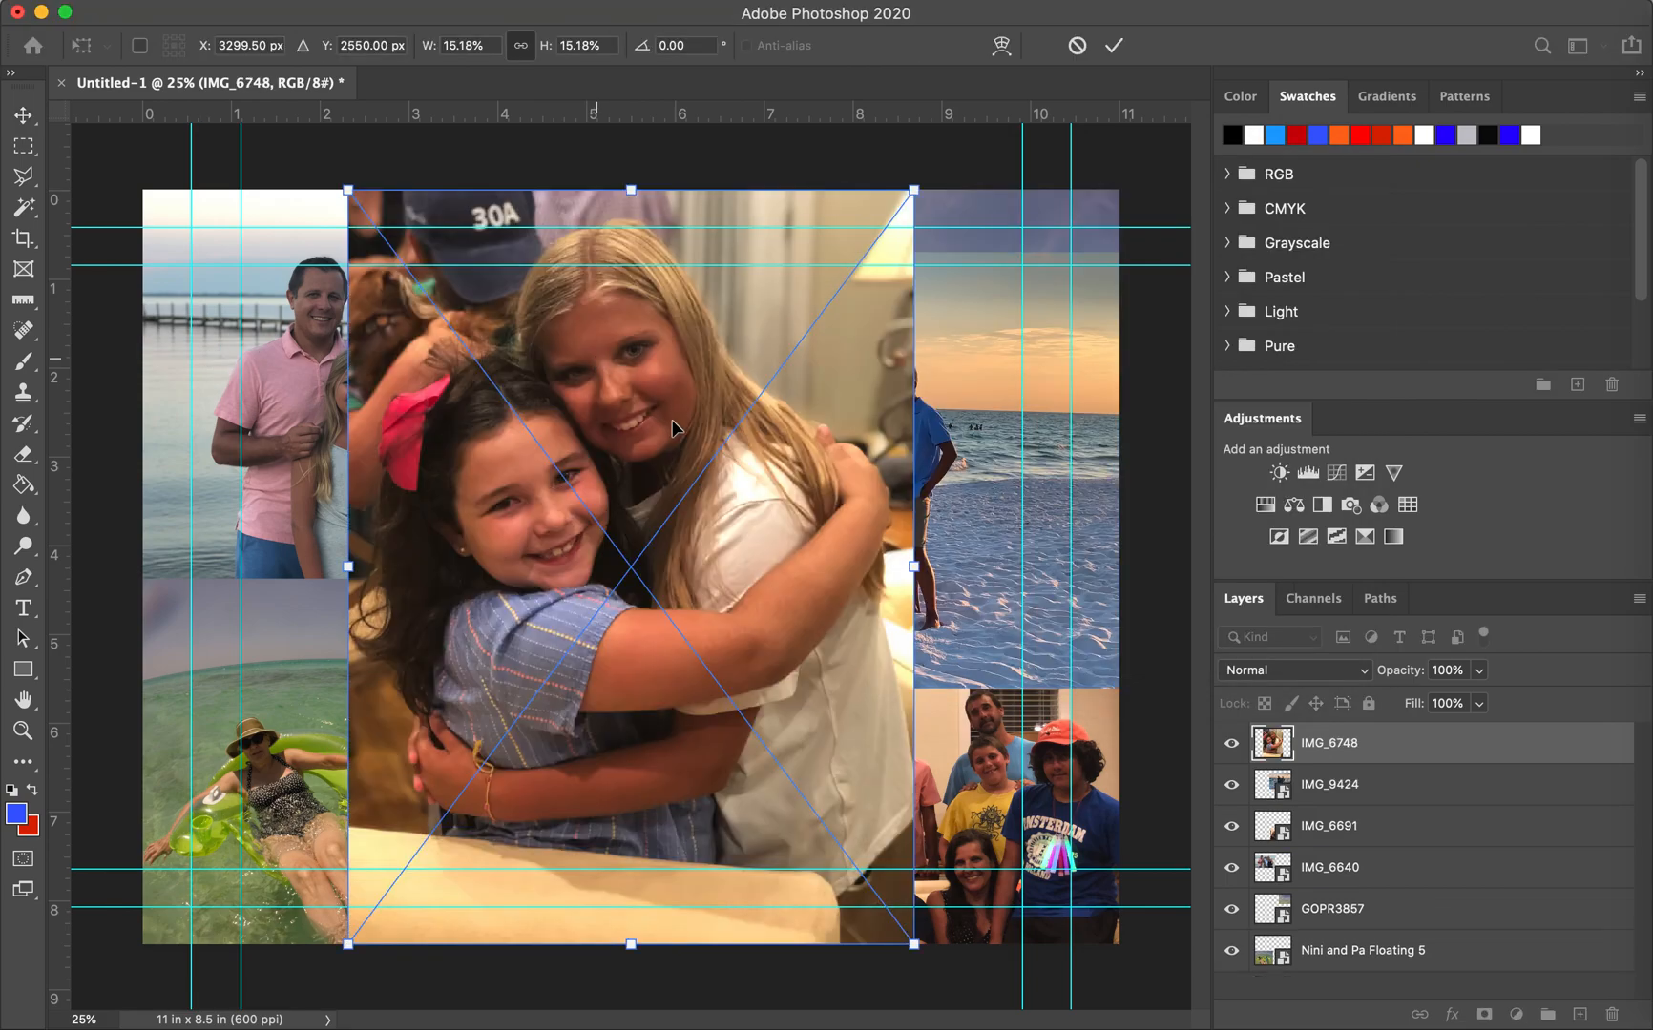
left_click_drag(914, 945, 575, 604)
left_click_drag(576, 440, 759, 439)
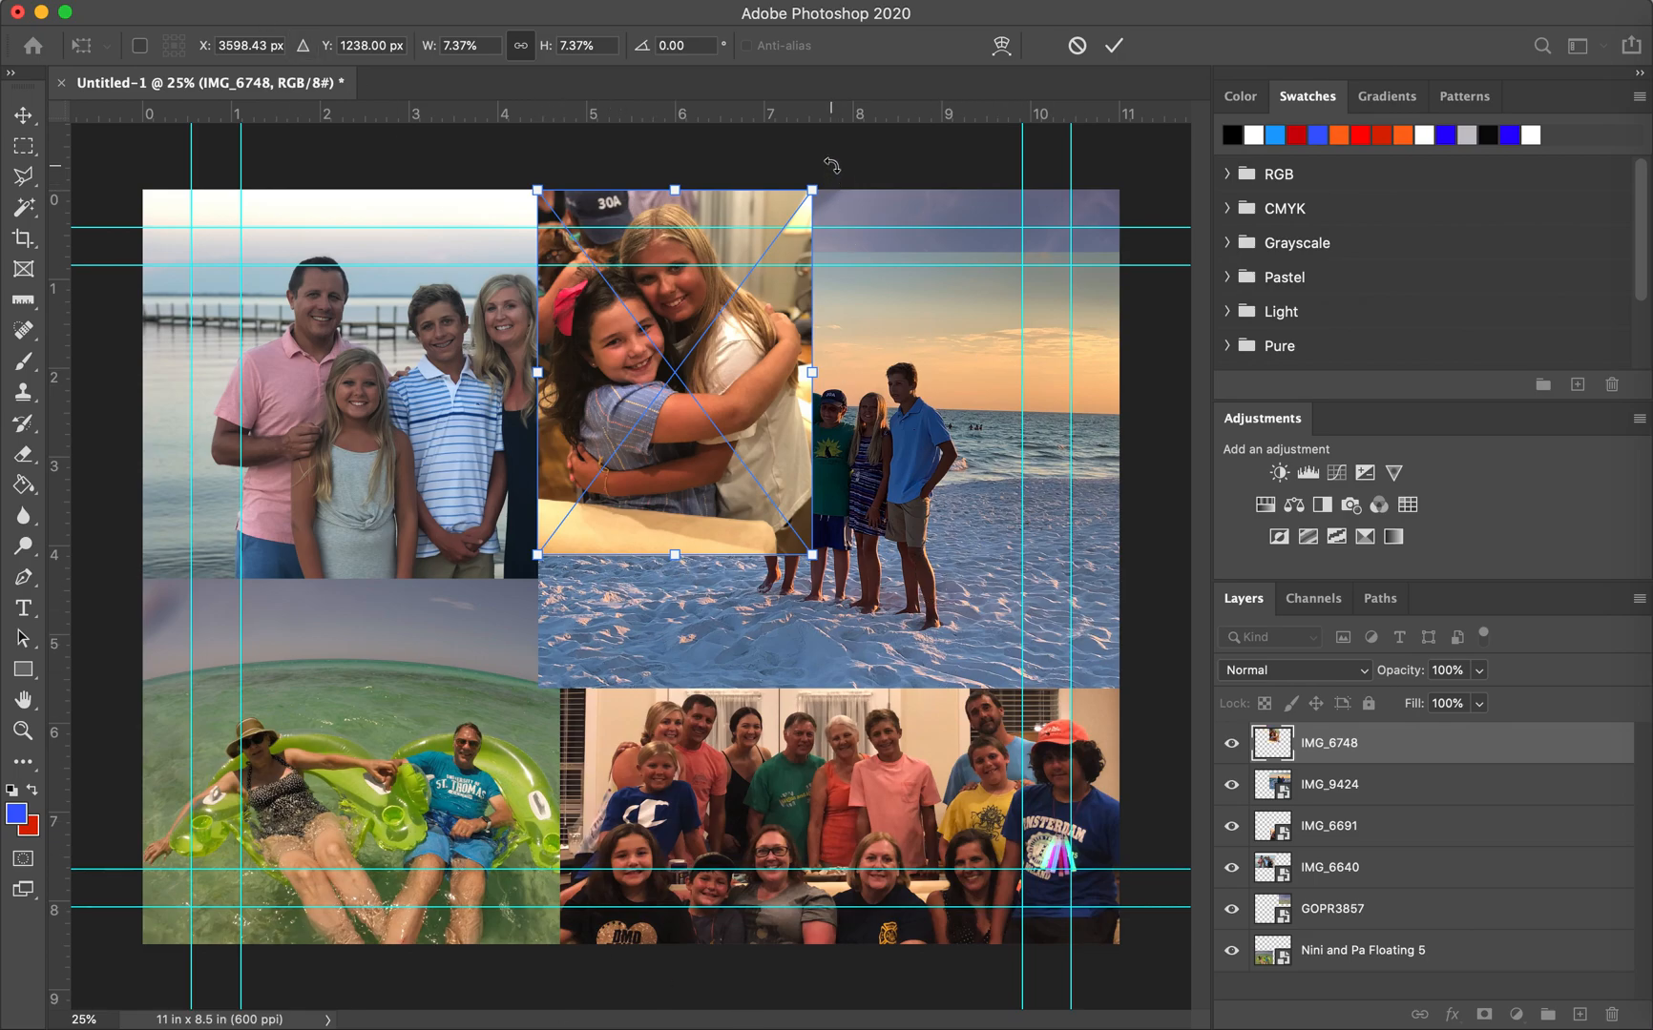
key("Return")
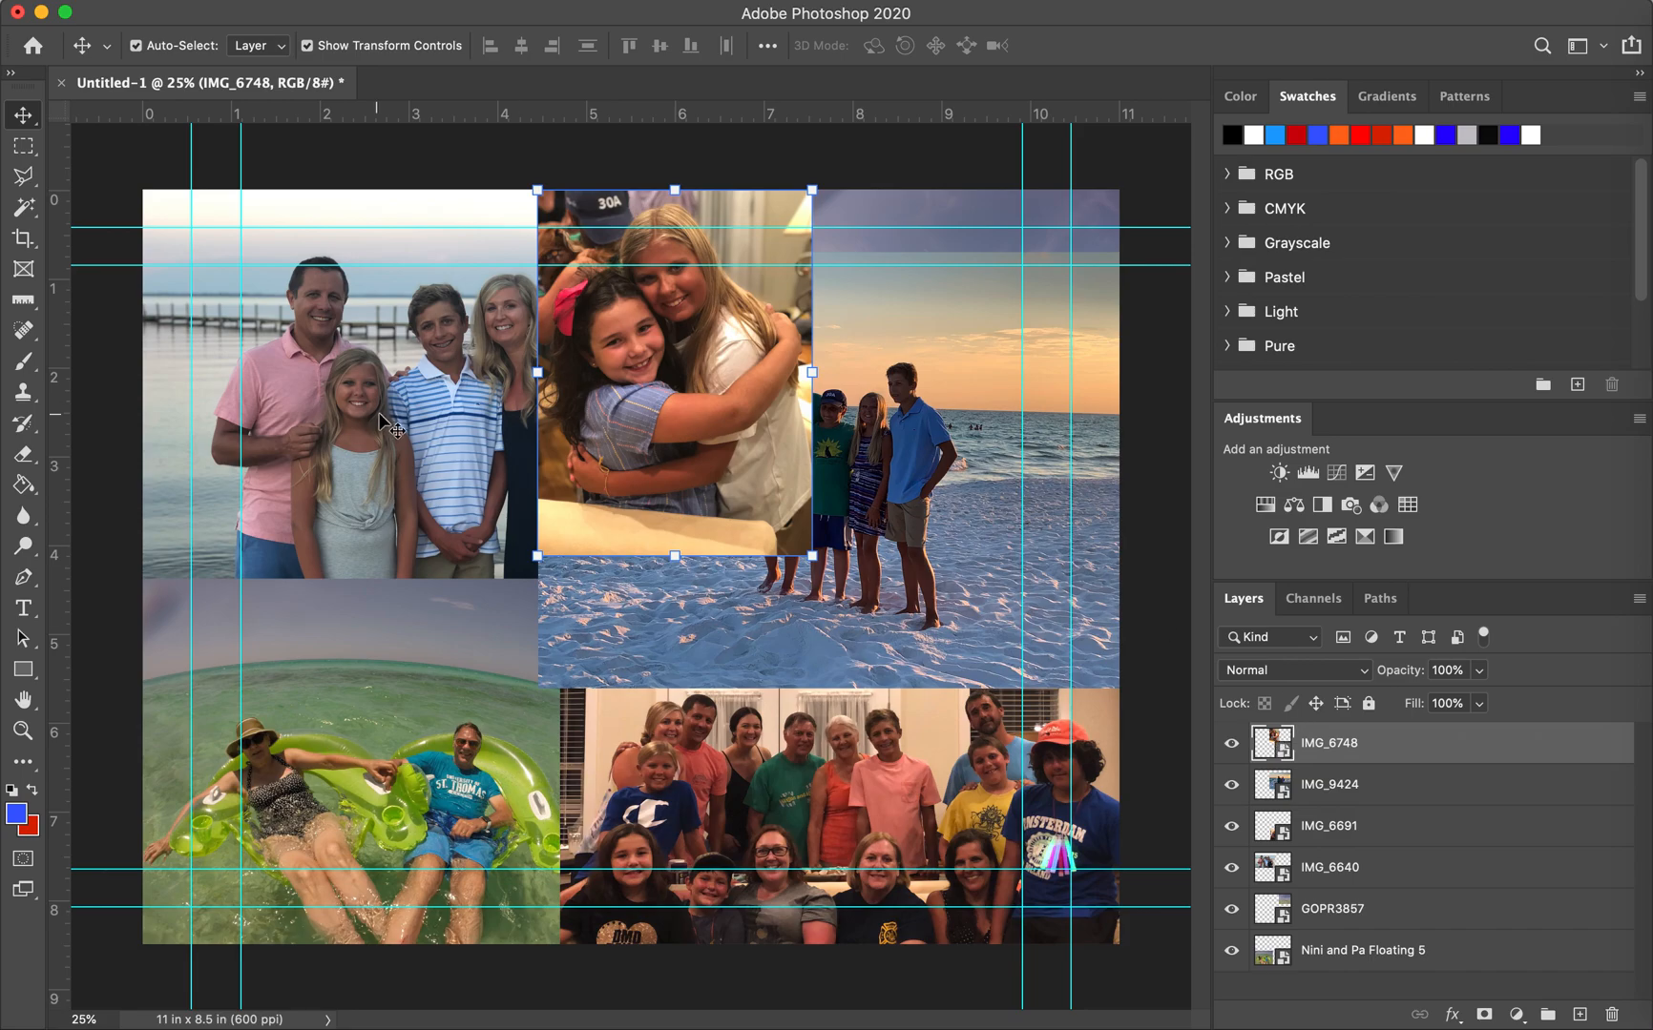
- Bring the IMG_9424 layer above IMG_6748, and return IMG_6748 to the top of the layer stack
left_click(889, 444)
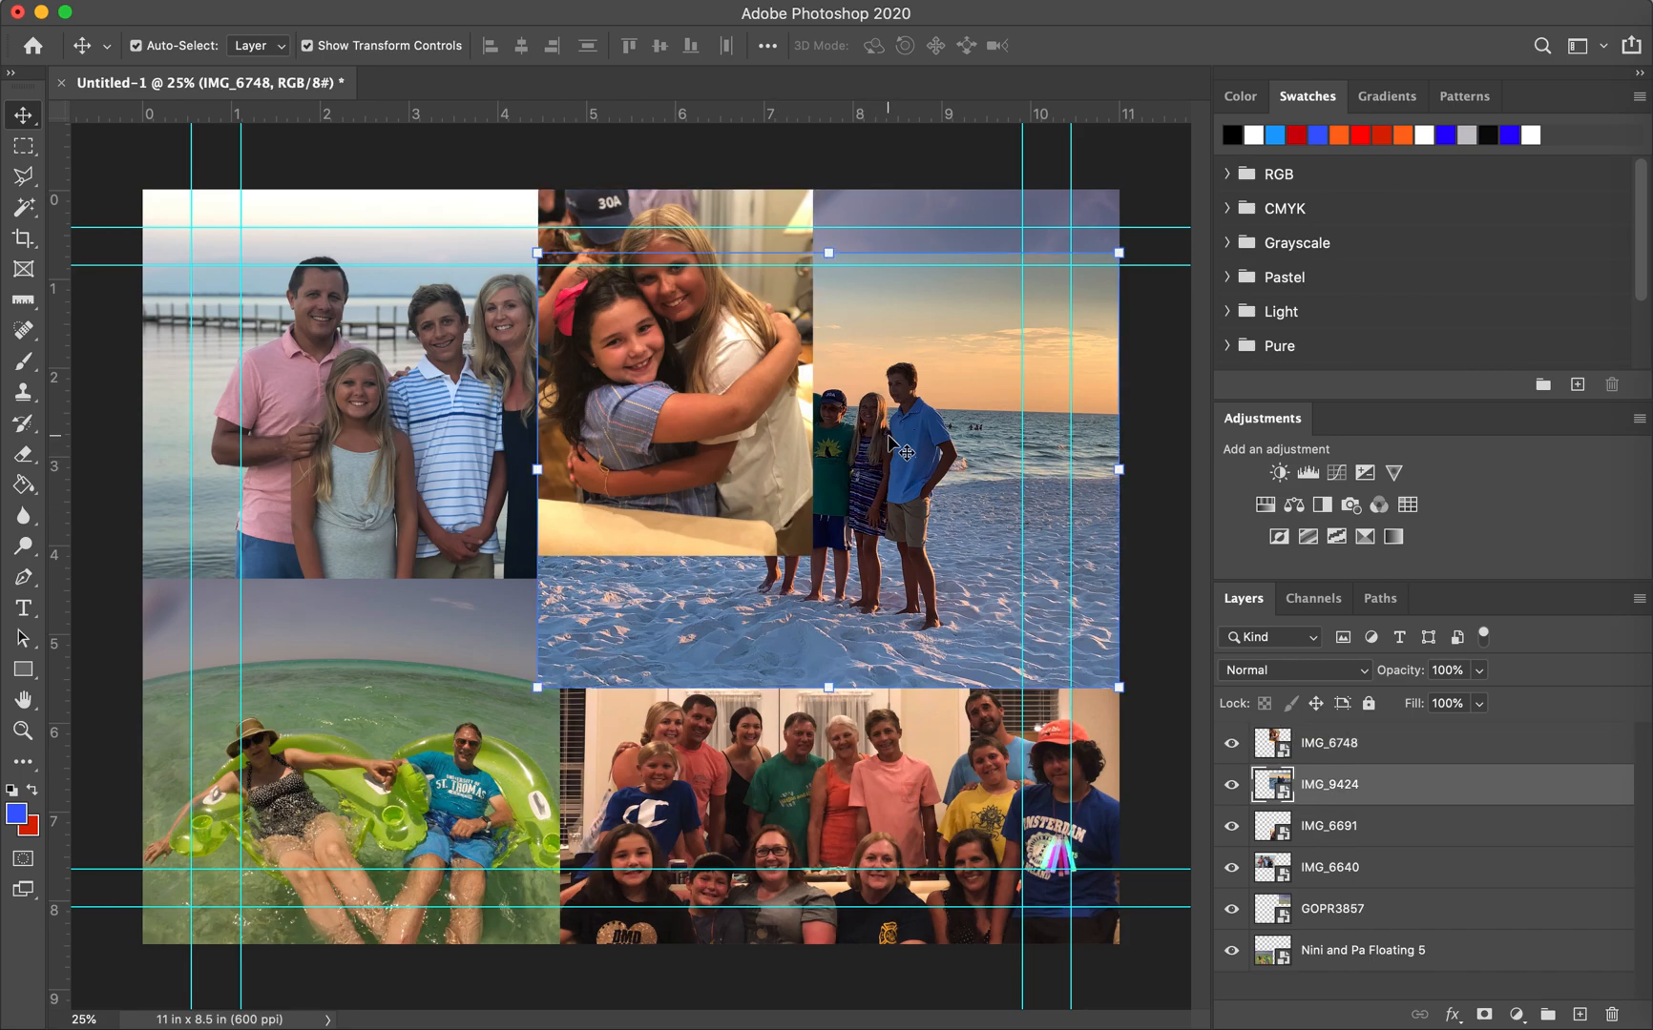
left_click(727, 422)
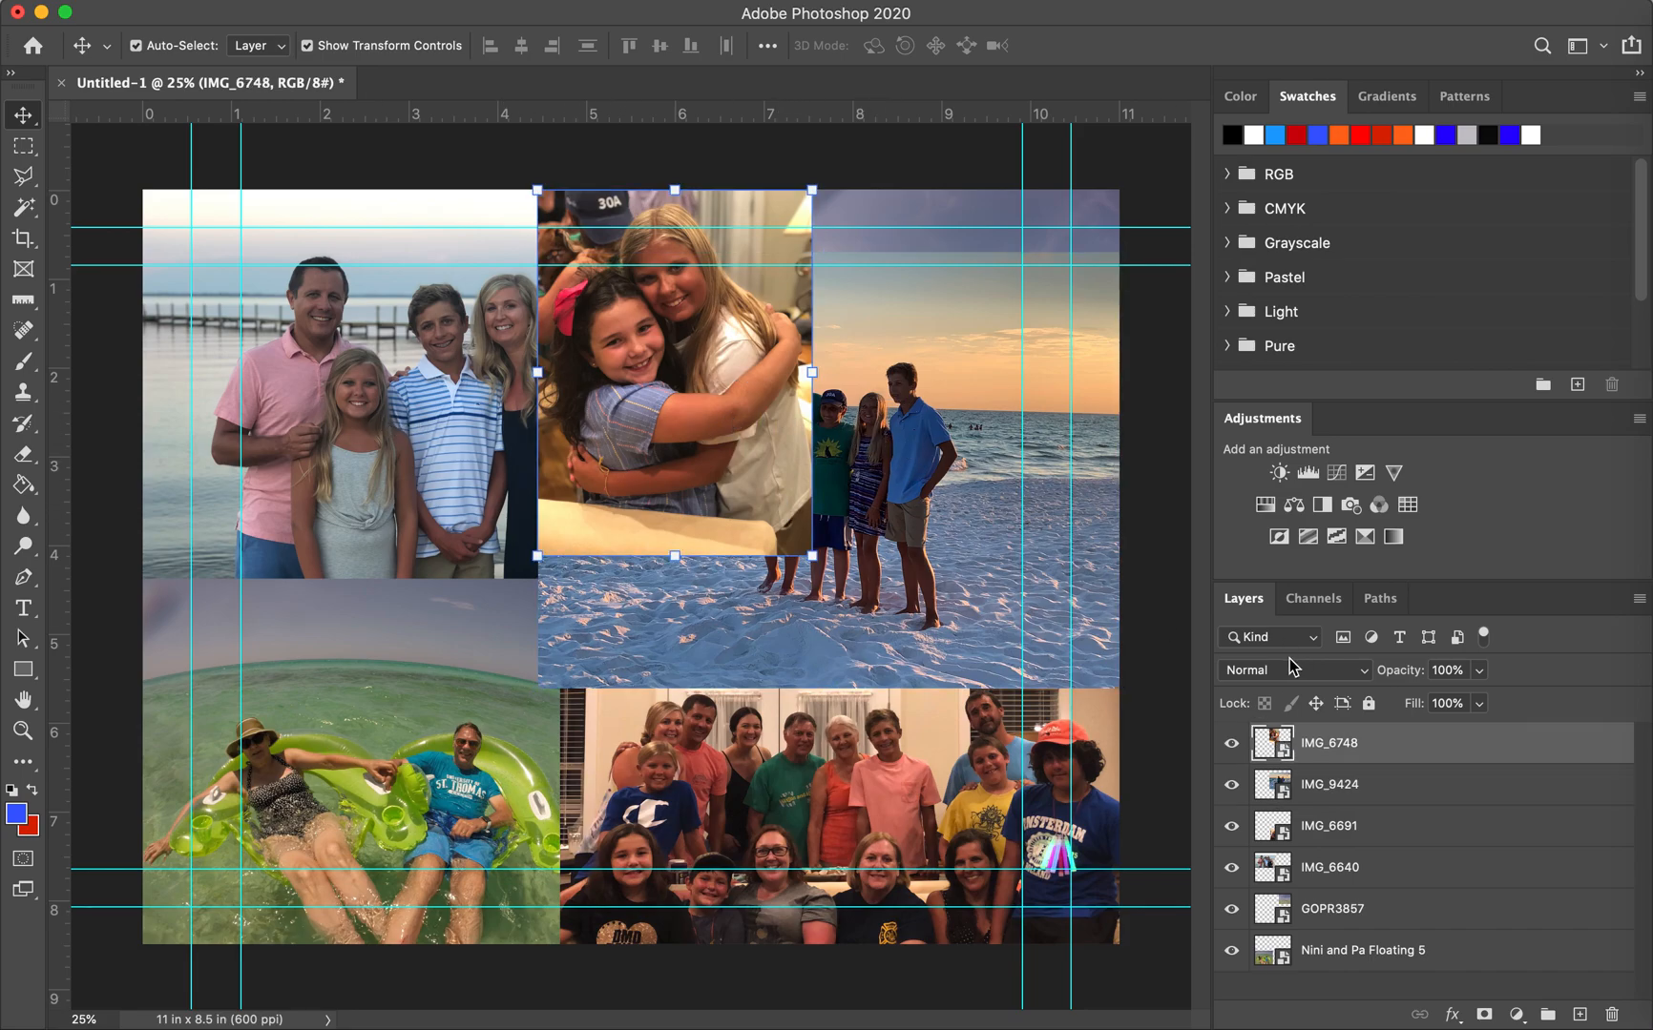
left_click(1364, 788)
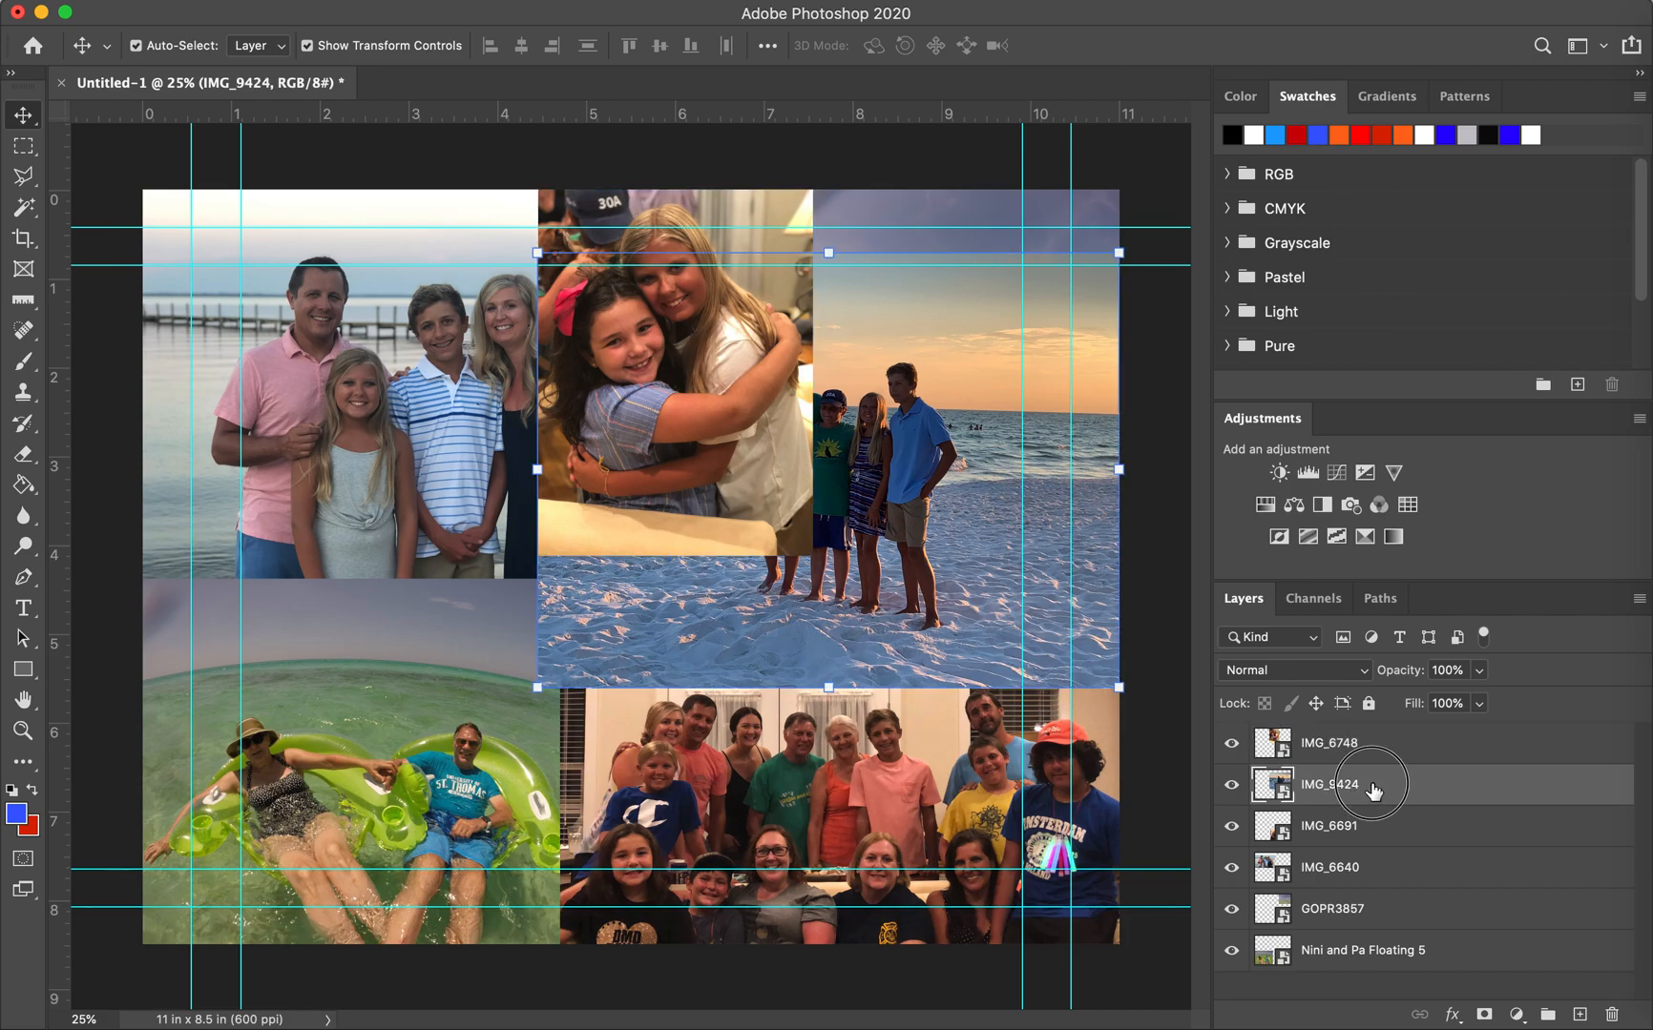
left_click_drag(1372, 788, 1372, 746)
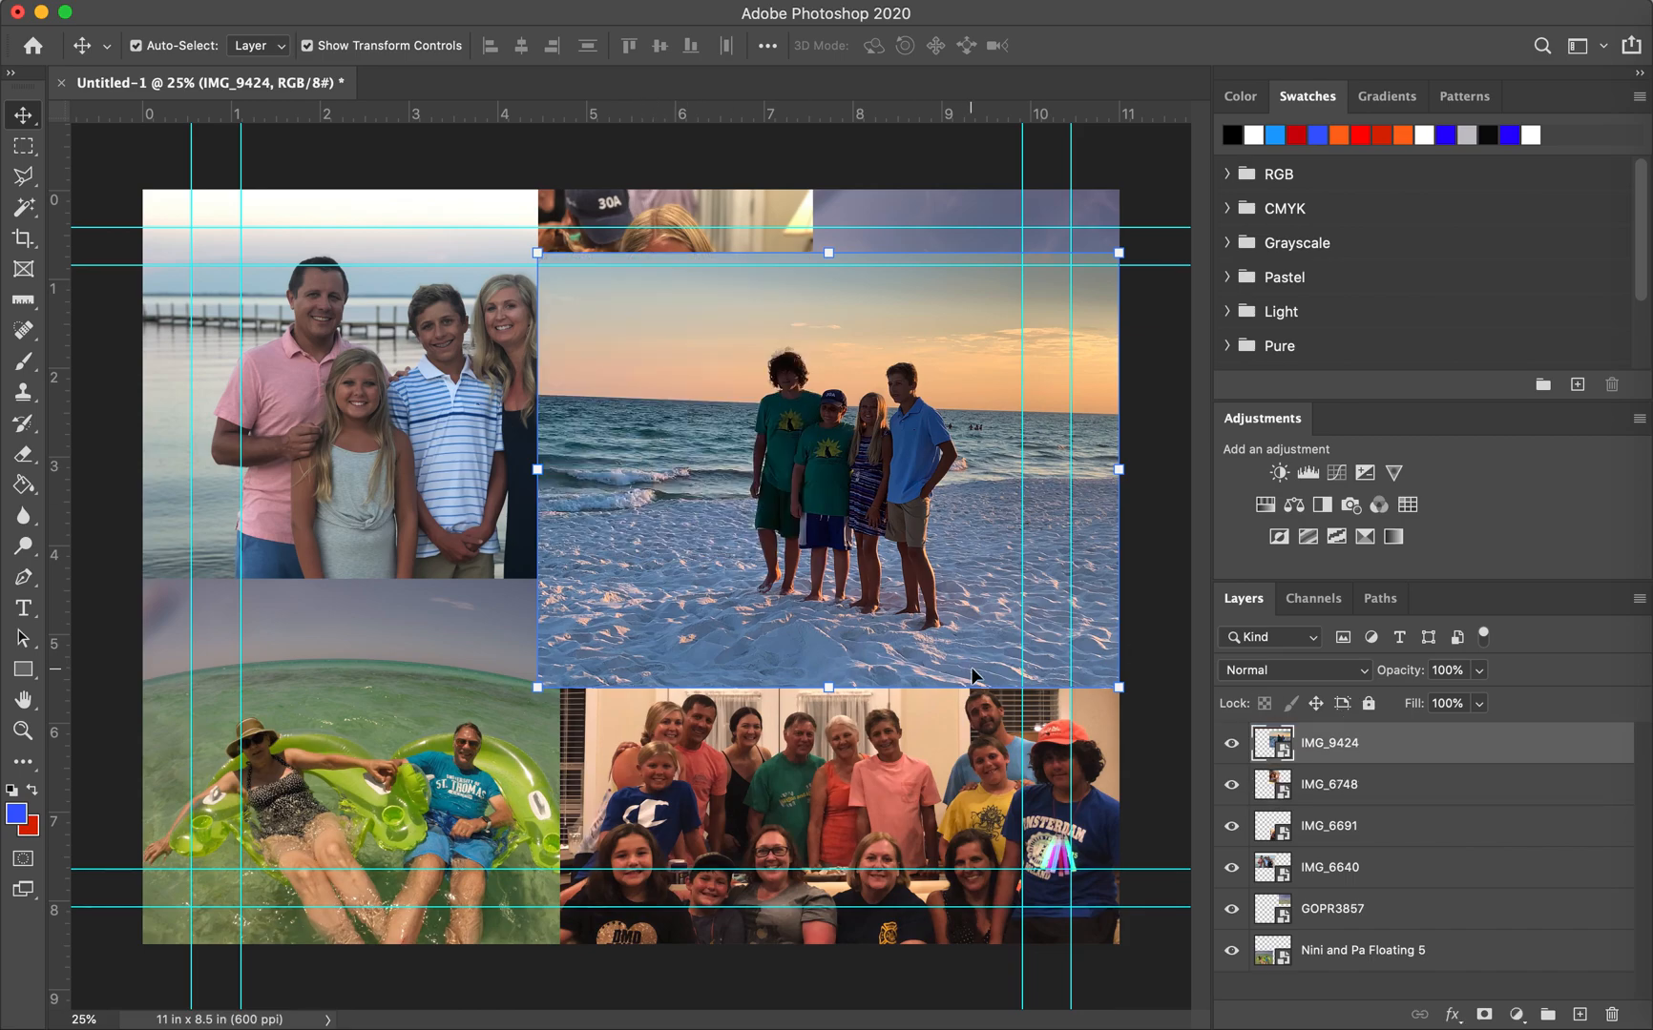
left_click_drag(1331, 790, 1350, 749)
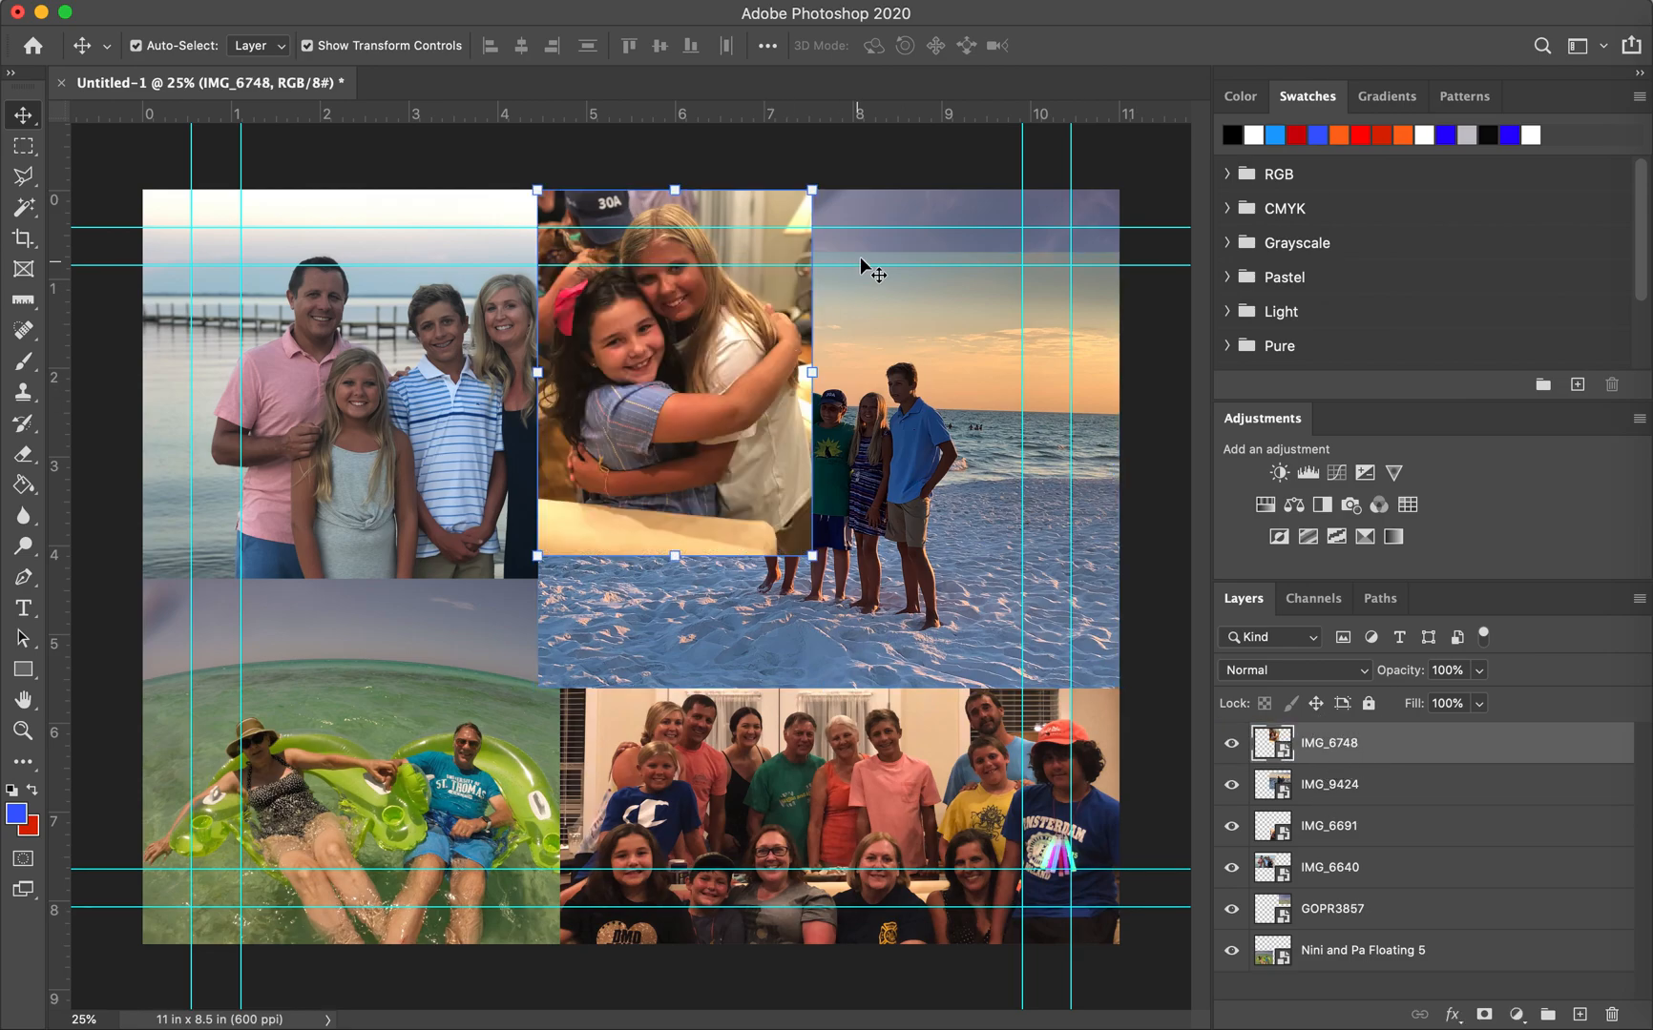
- Move the GOPR3857 layer directly above IMG_9424, and shift the IMG_9424 photo up to the canvas's top edge and right past its right edge
left_click(927, 205)
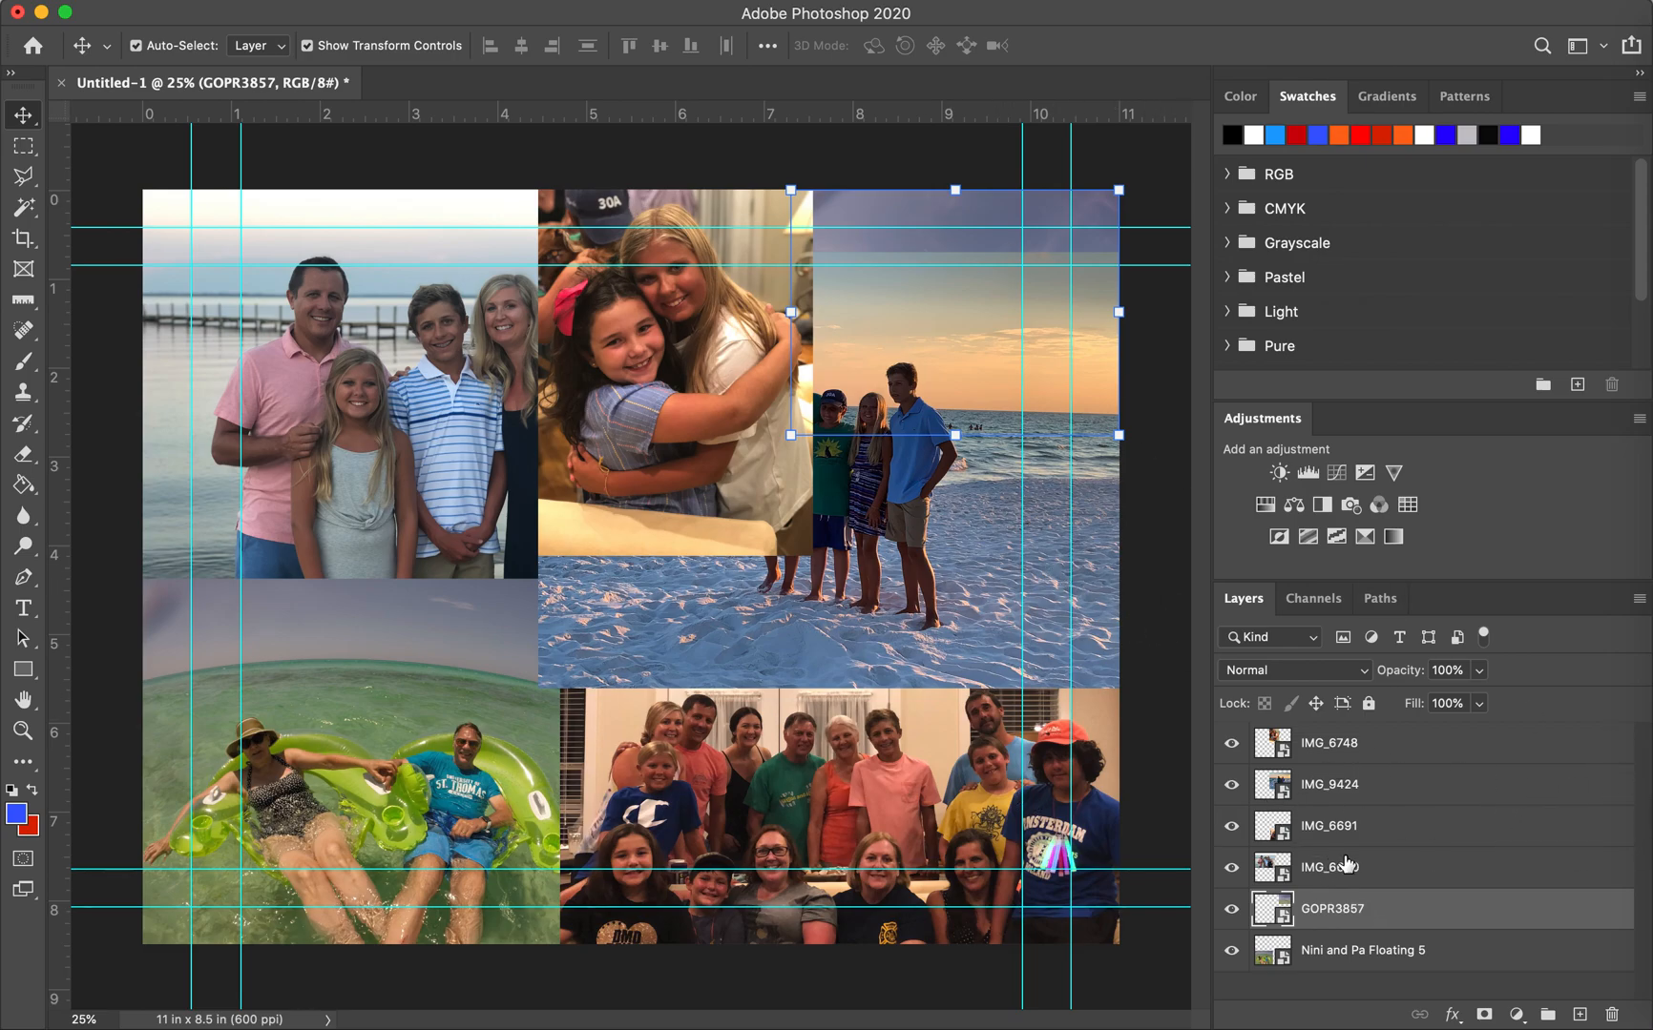
left_click_drag(1428, 930, 1404, 783)
left_click(897, 577)
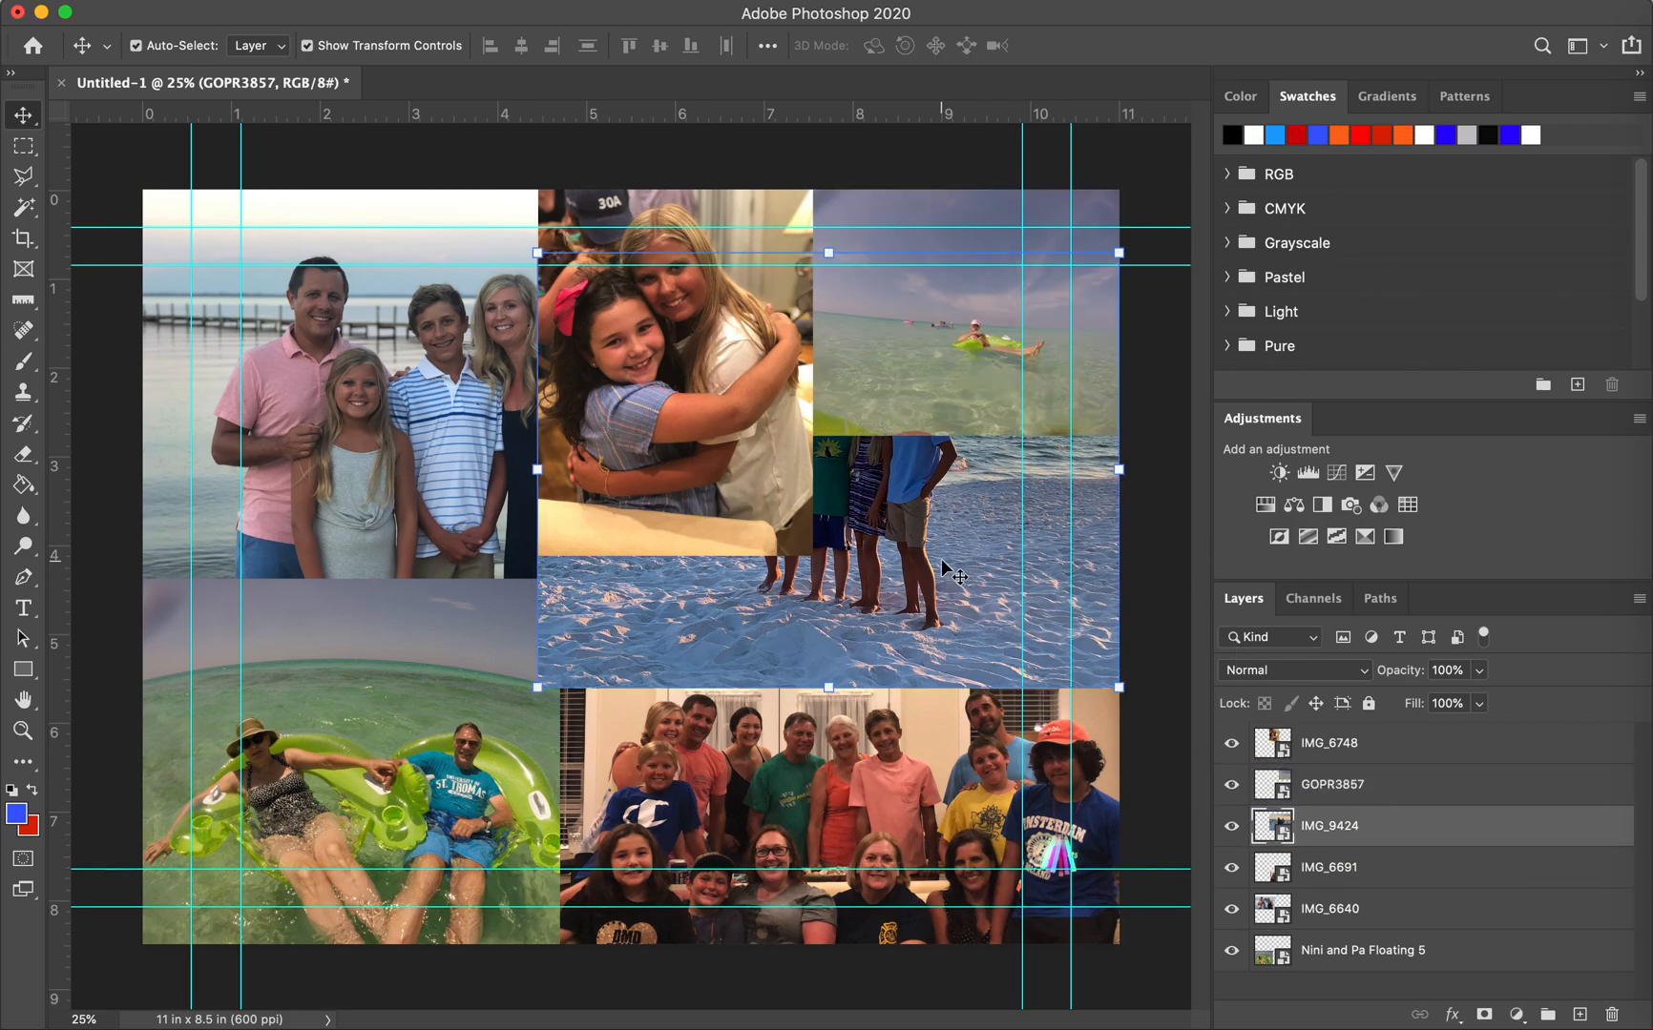
left_click_drag(896, 578, 960, 551)
left_click_drag(949, 621, 964, 578)
- Delete the GOPR3857 layer from the collage
left_click(988, 392)
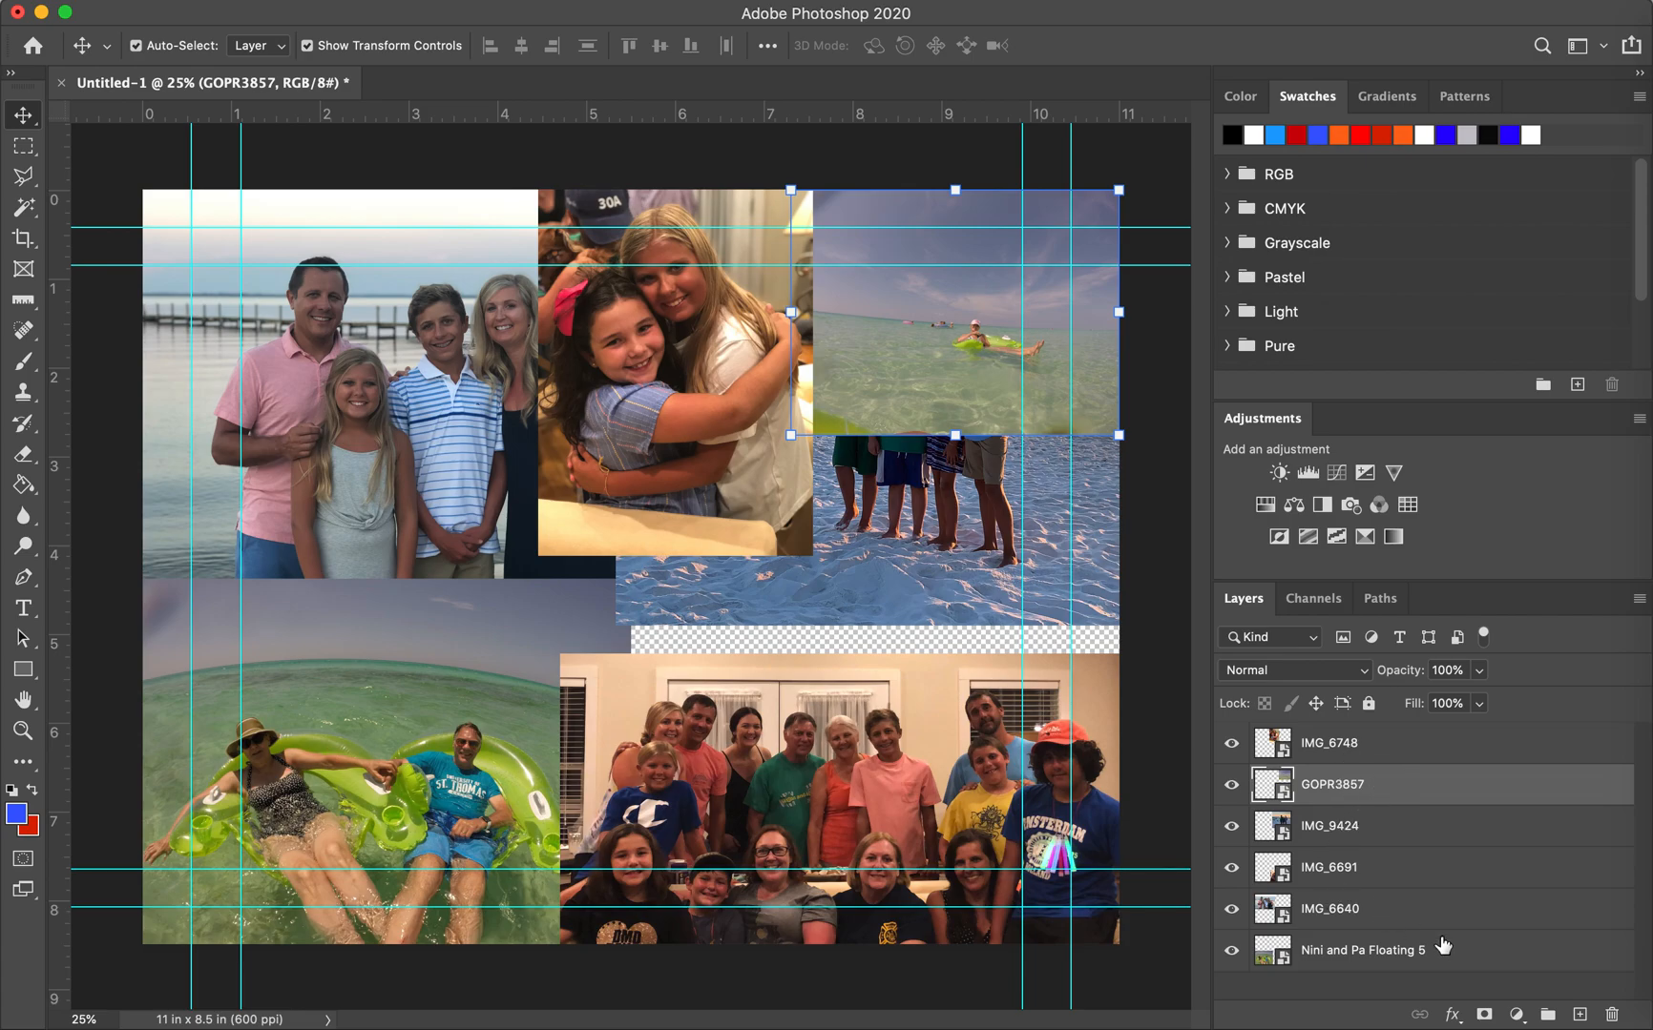
left_click(1611, 1015)
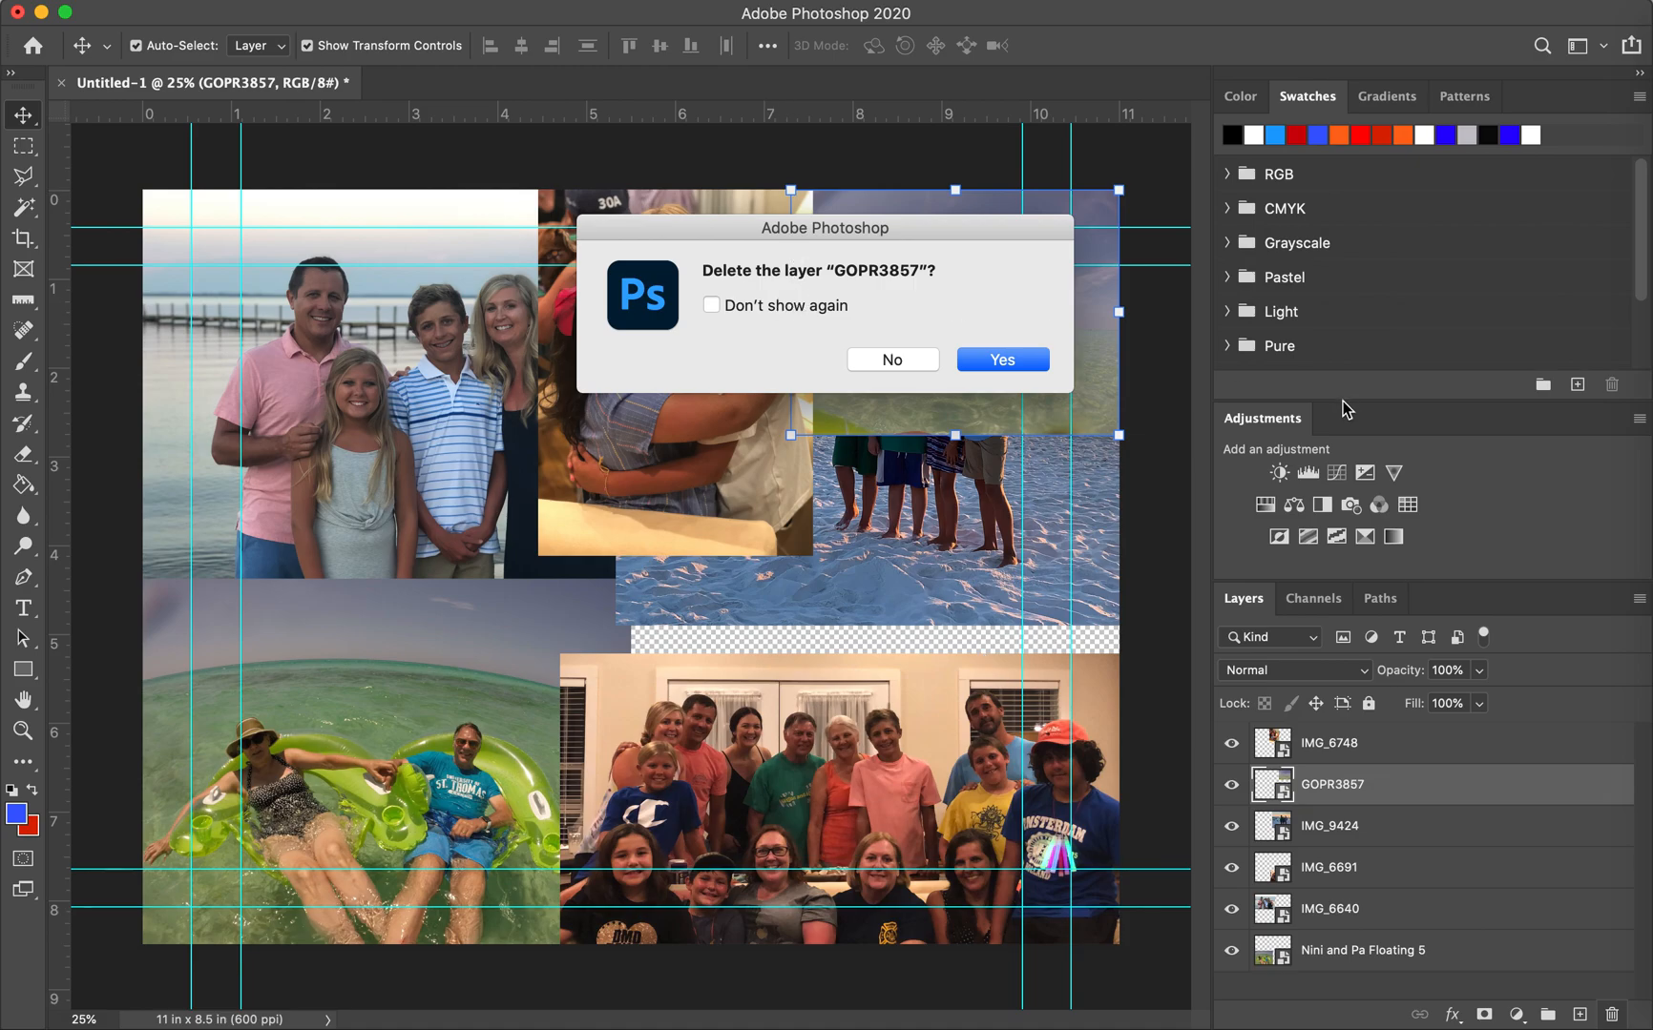
left_click(1028, 362)
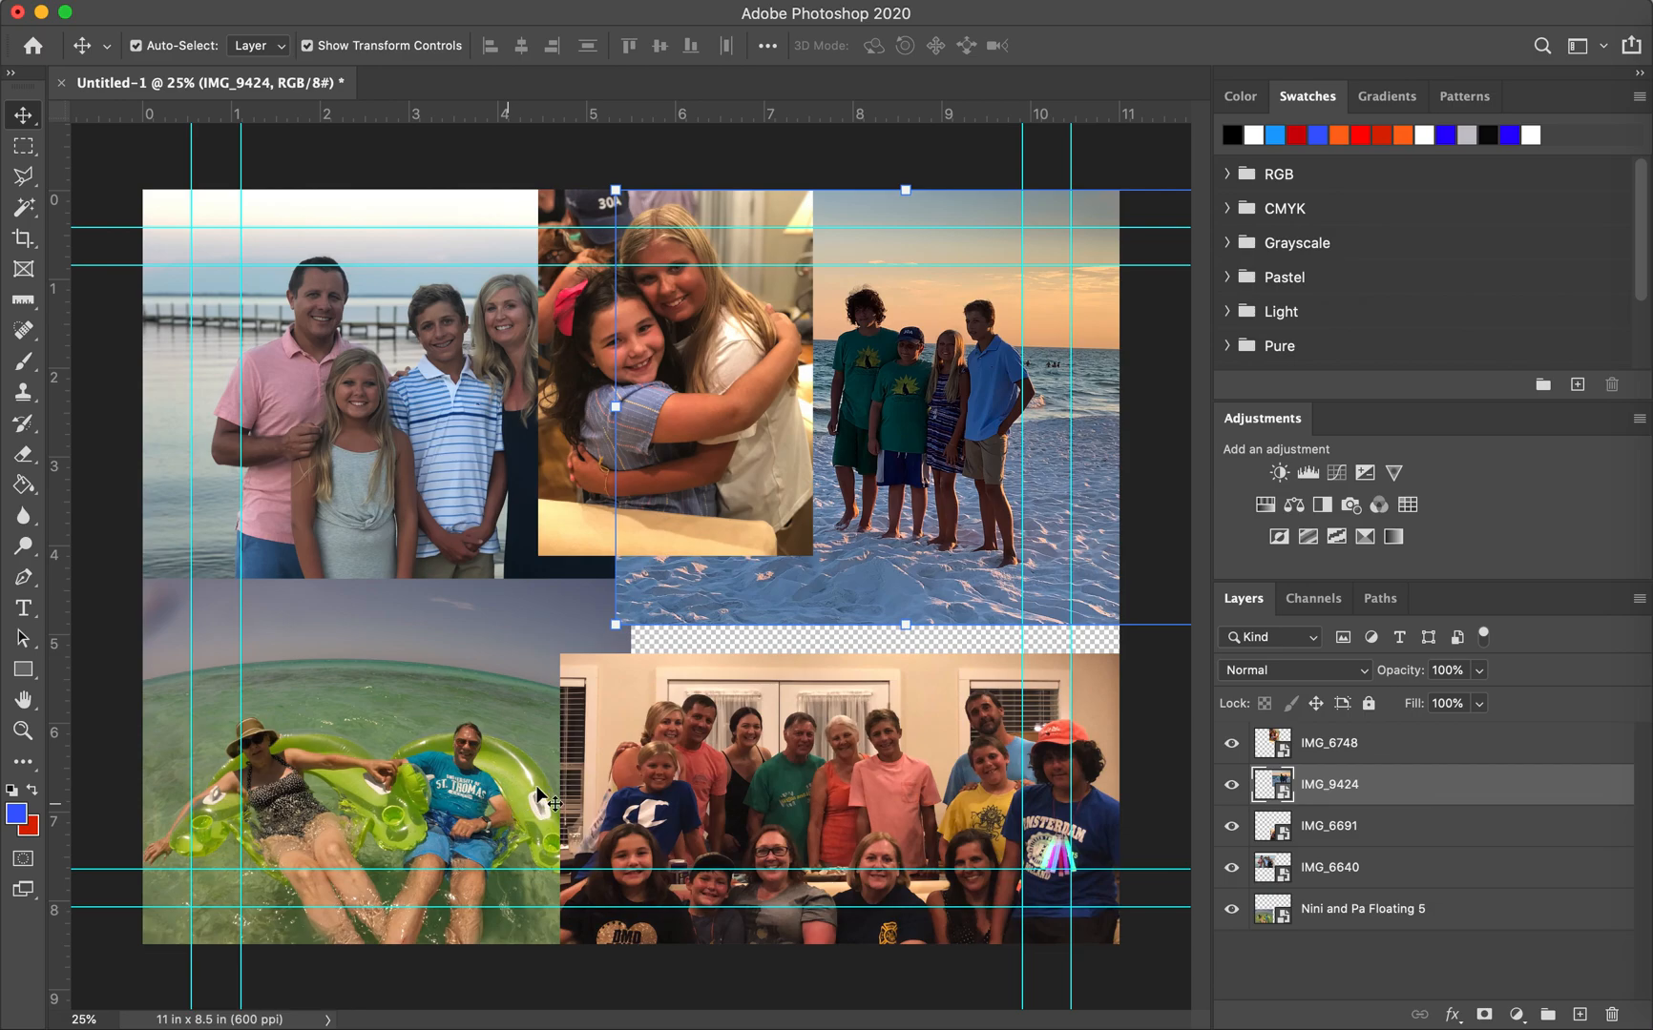
- Scale the IMG_6691 group photo to 14.25% and align its left edge with the left edge of IMG_6748 above it
left_click(607, 690)
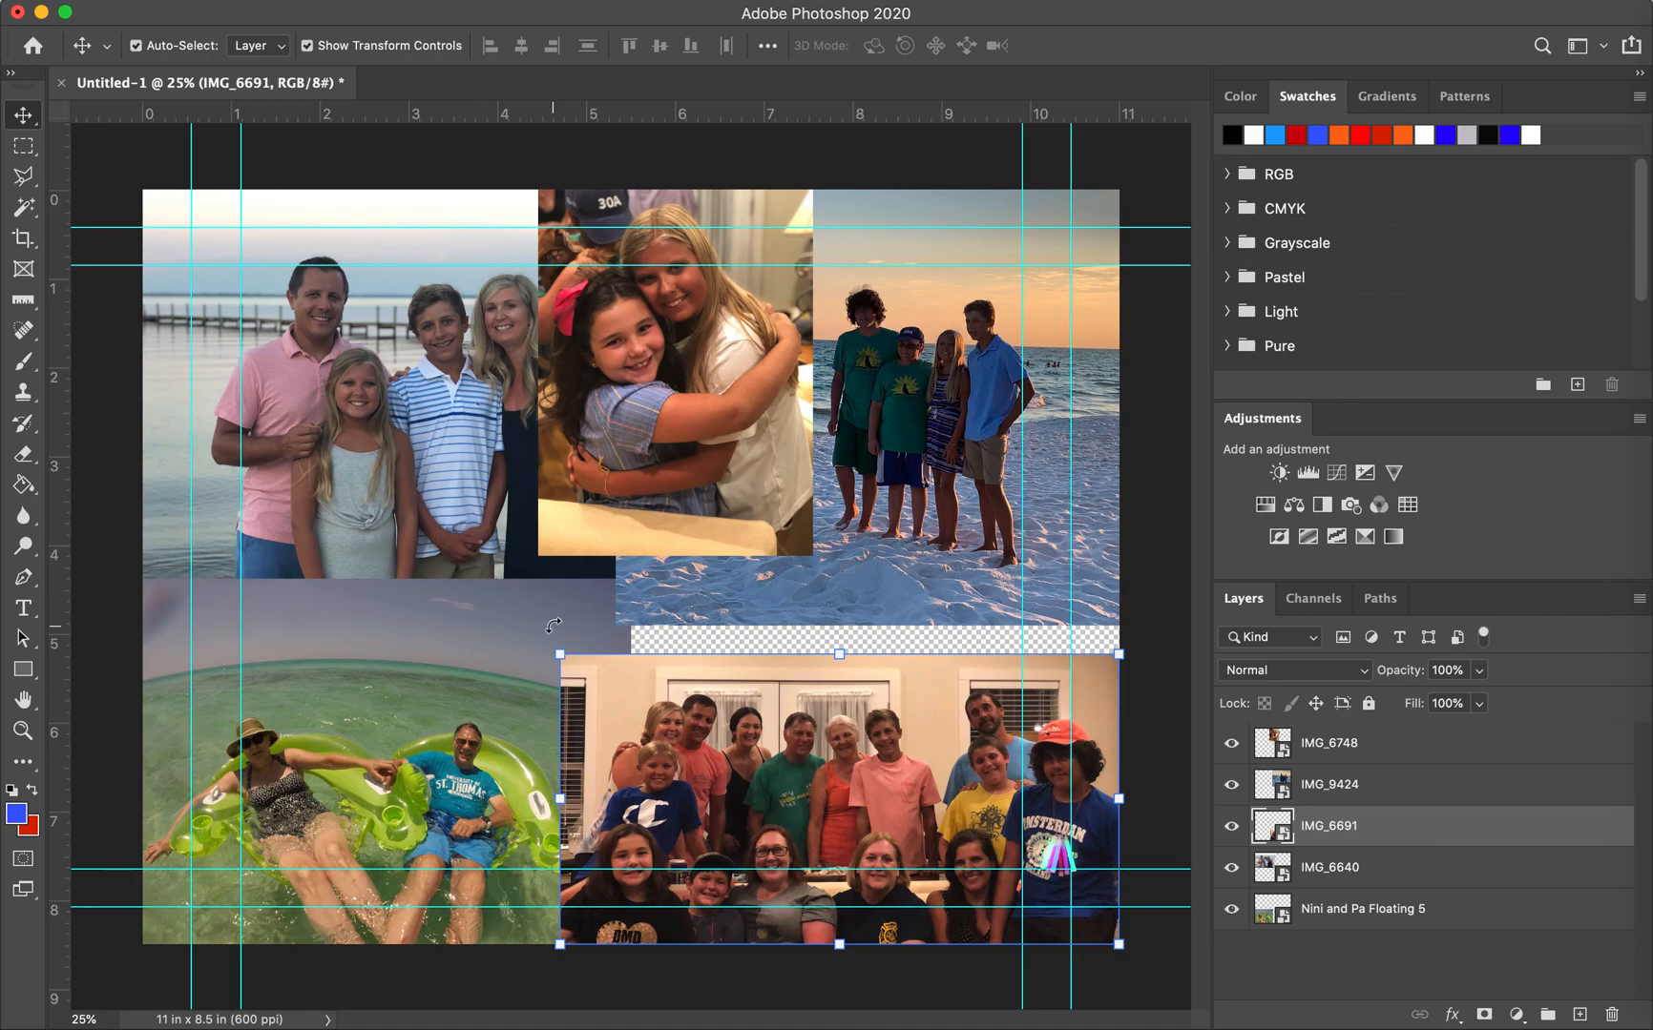
key("super")
key("super+t")
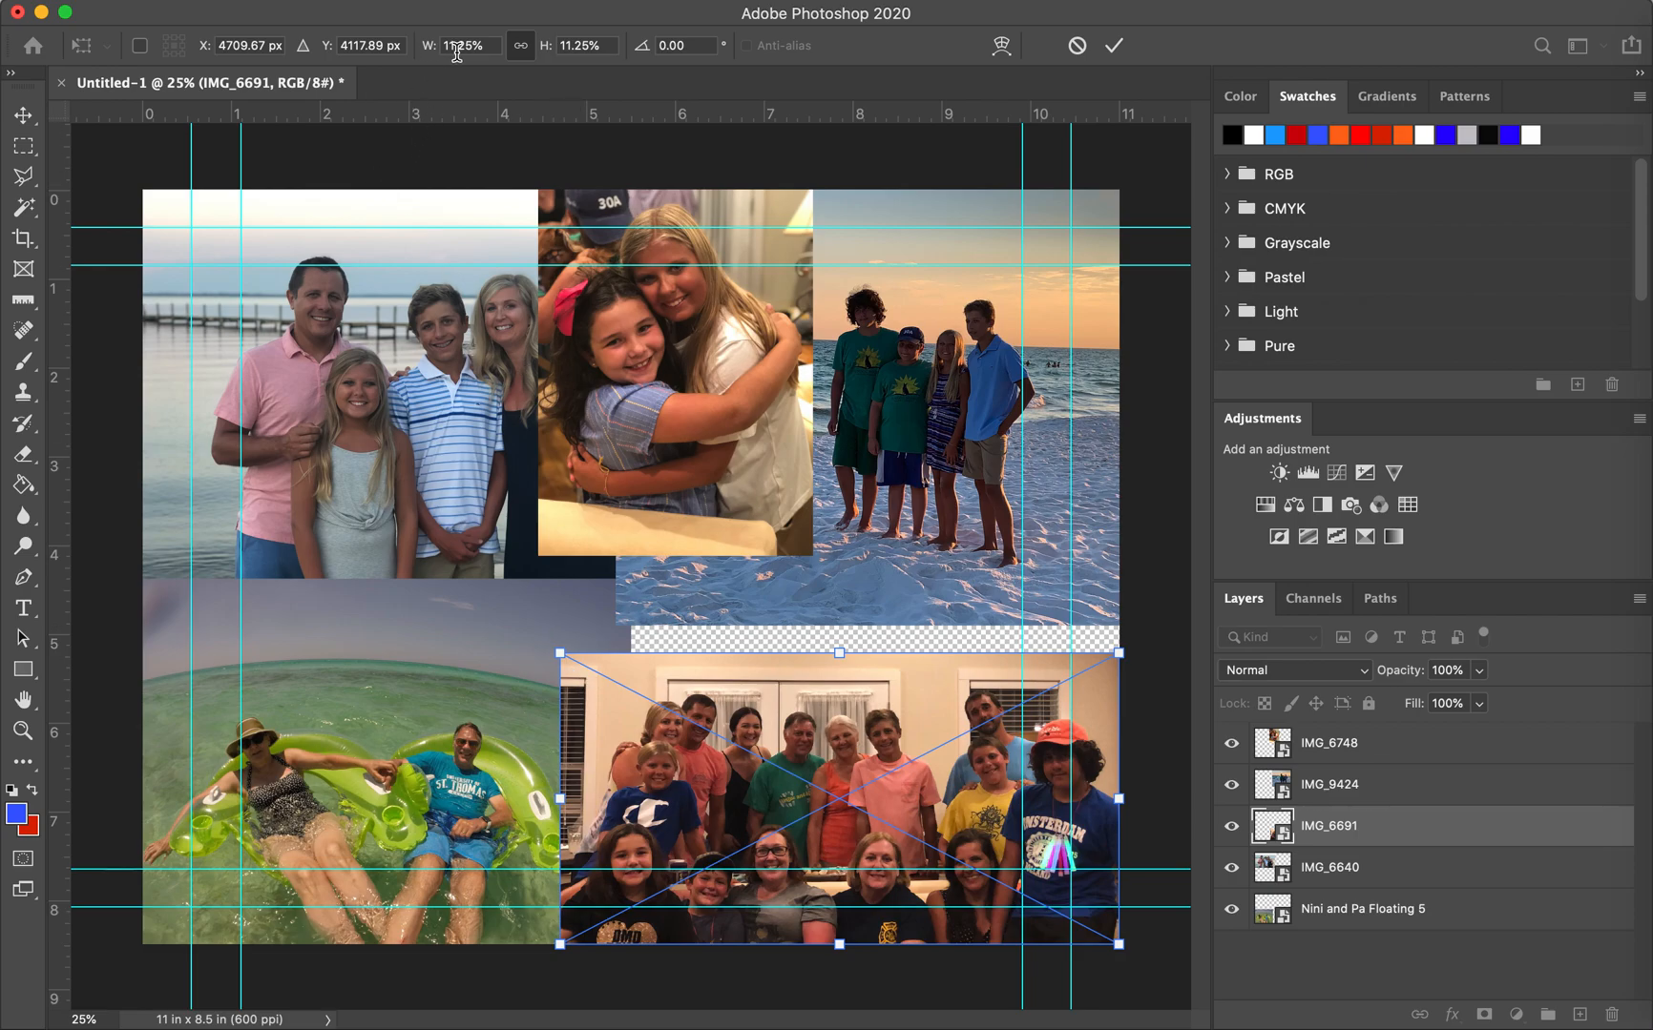
left_click_drag(432, 45, 437, 46)
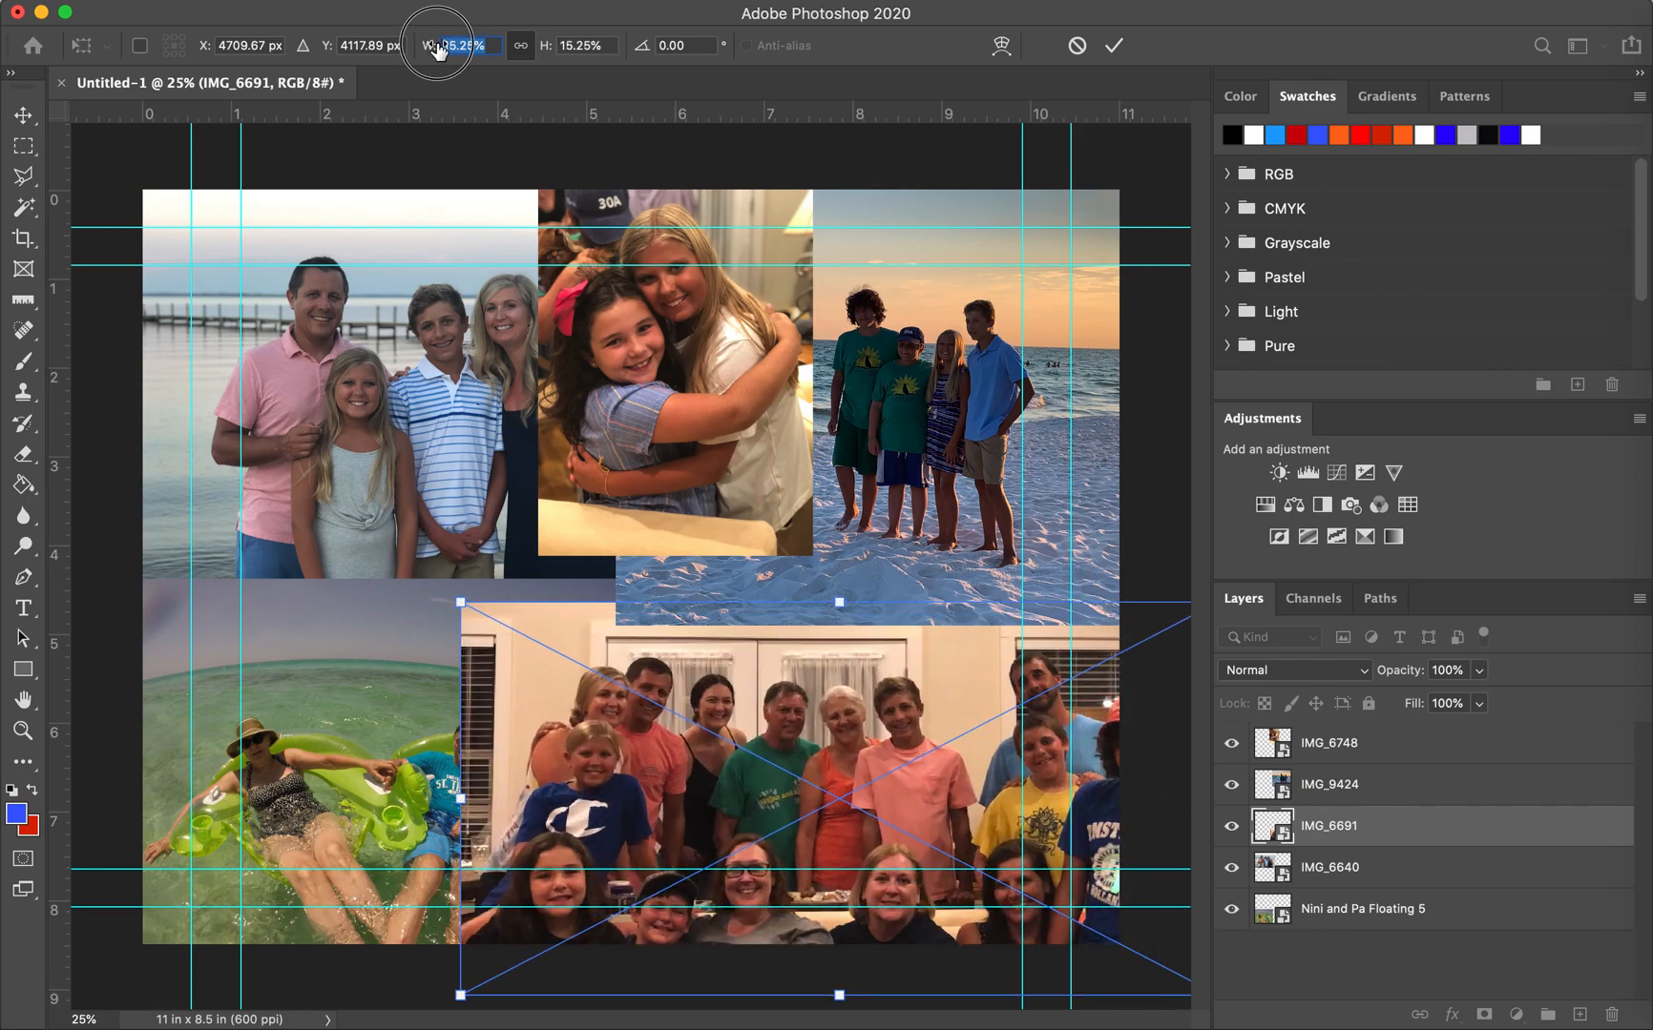
left_click_drag(437, 45, 435, 49)
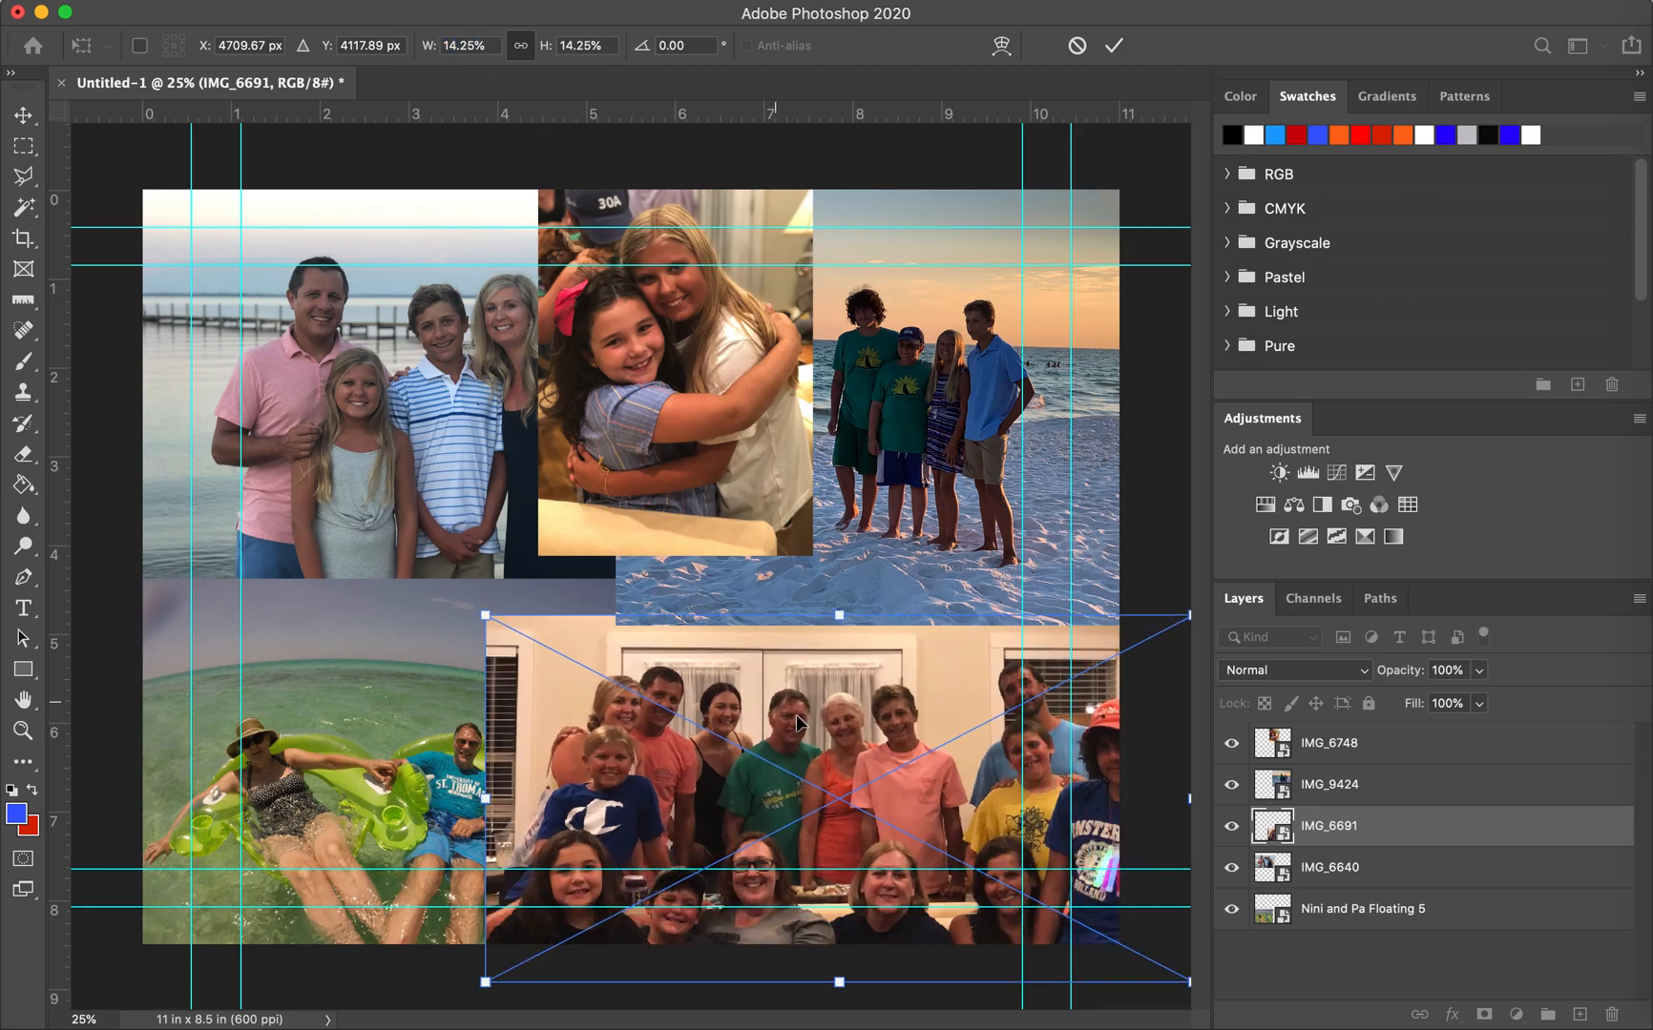
left_click_drag(808, 673, 853, 668)
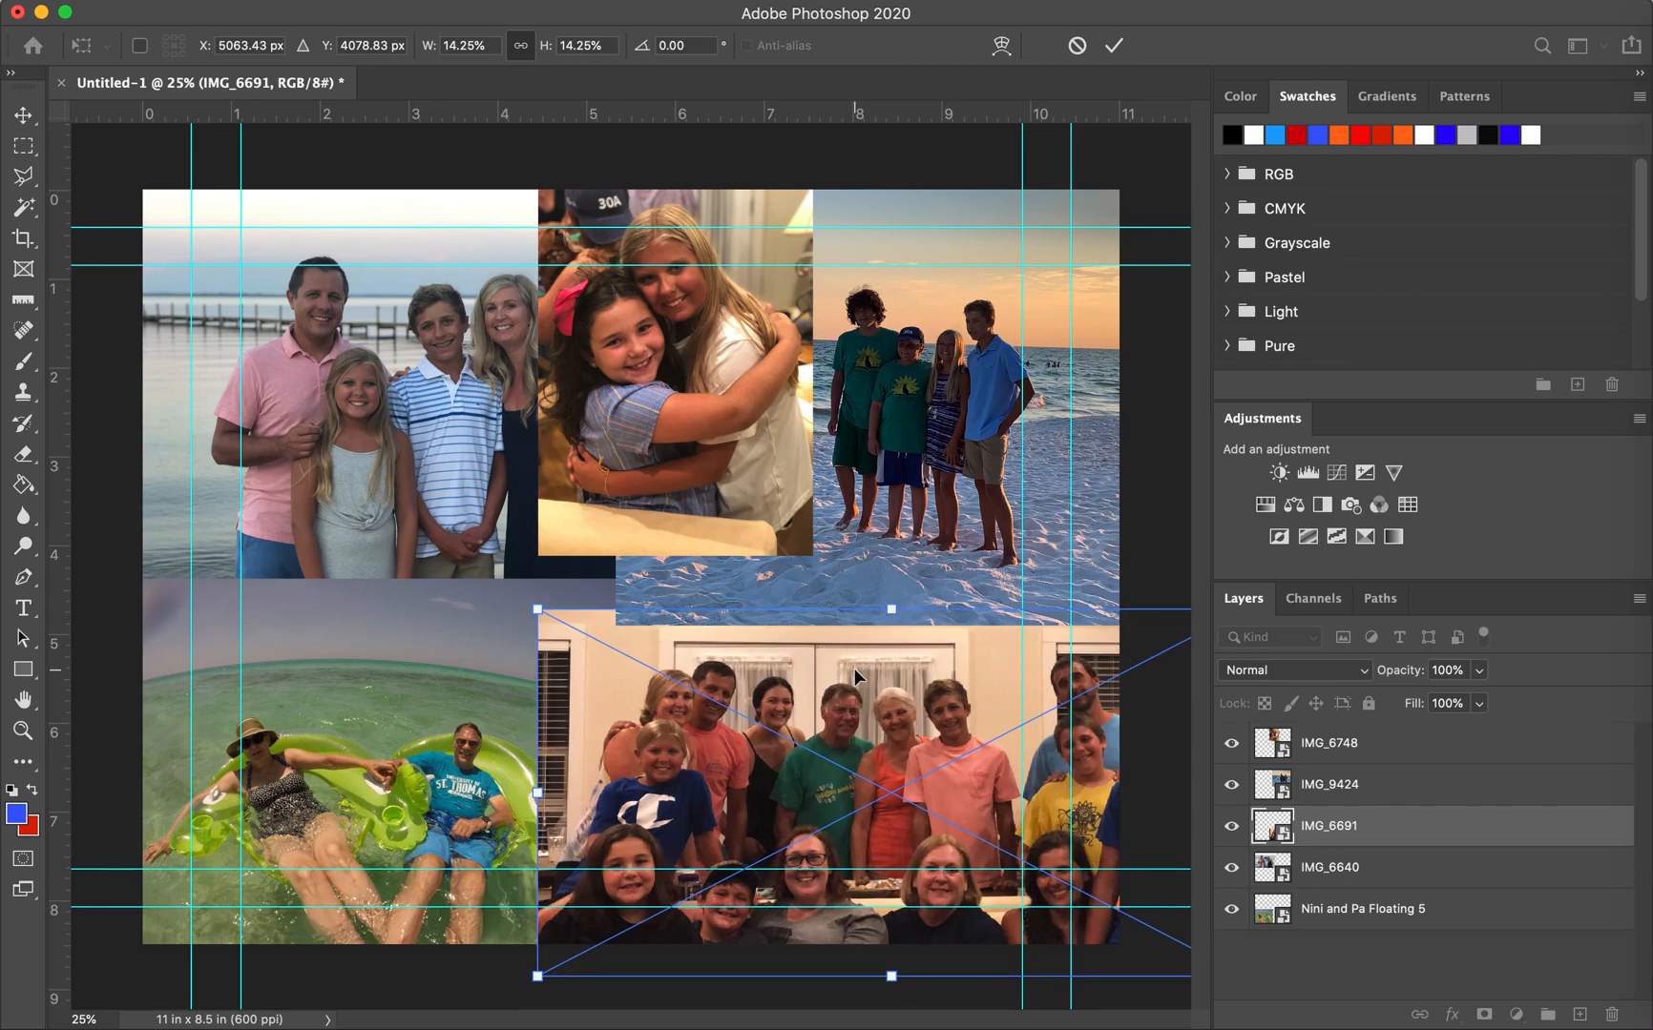
key("Return")
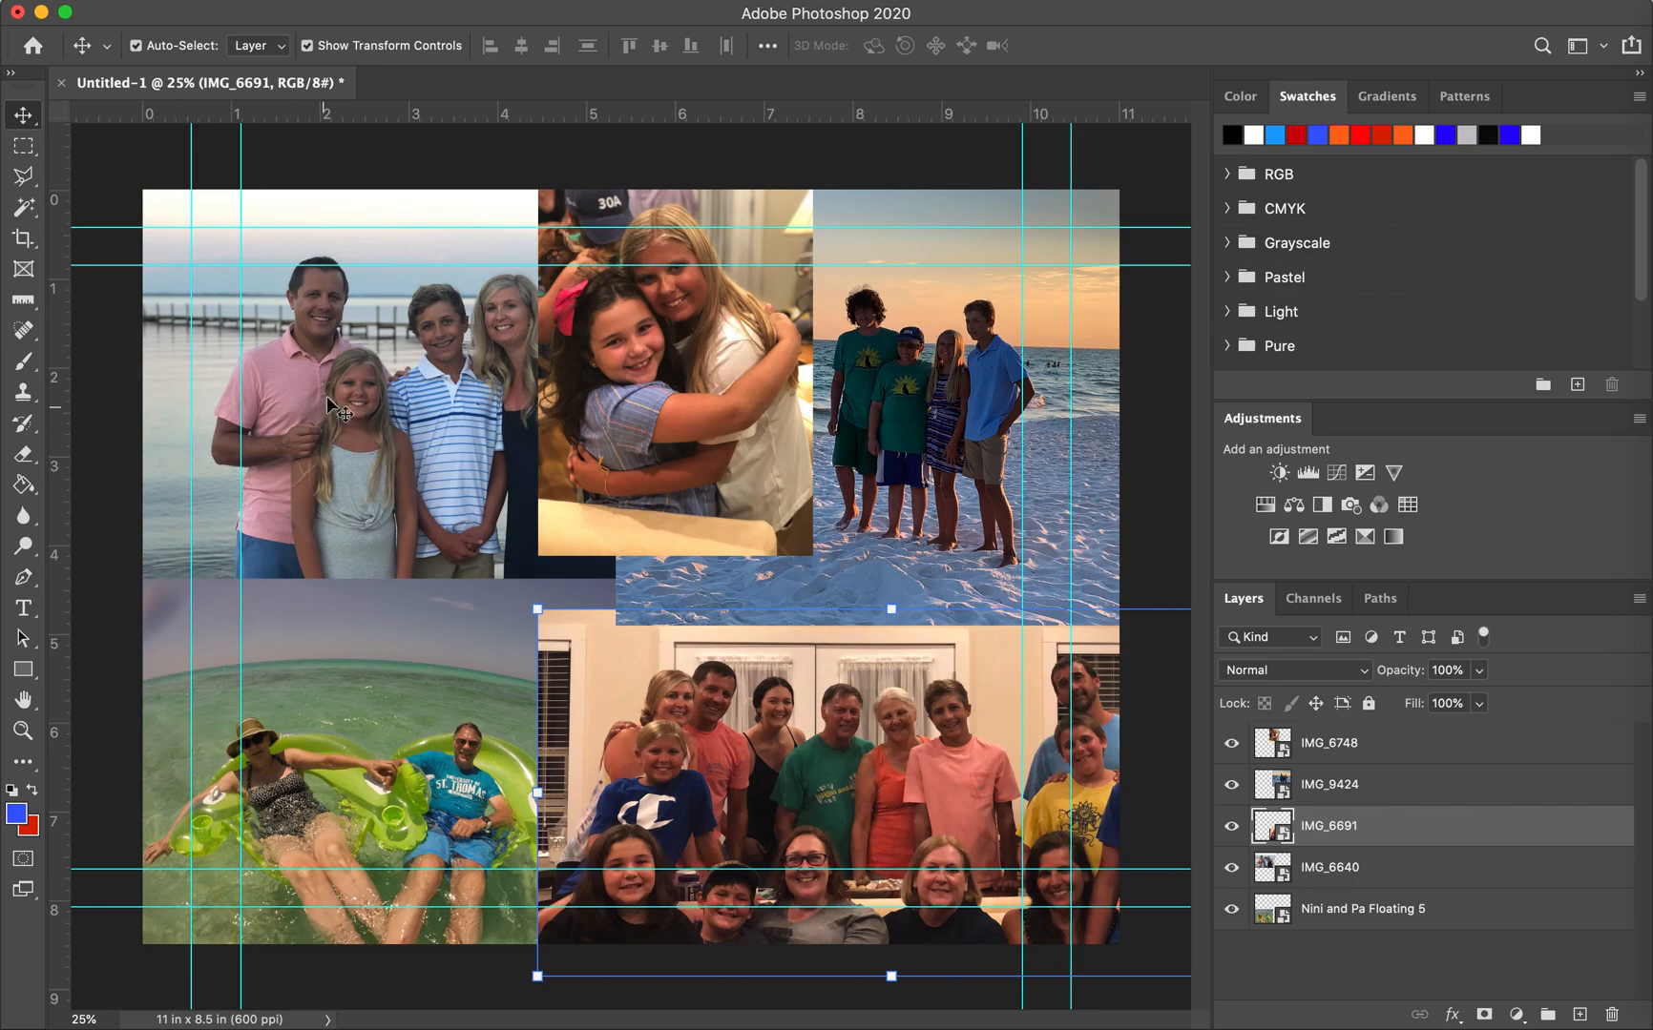
- Shift the IMG_6640 family photo left past the canvas edge to uncover the woman beside IMG_6748
left_click_drag(369, 387, 305, 386)
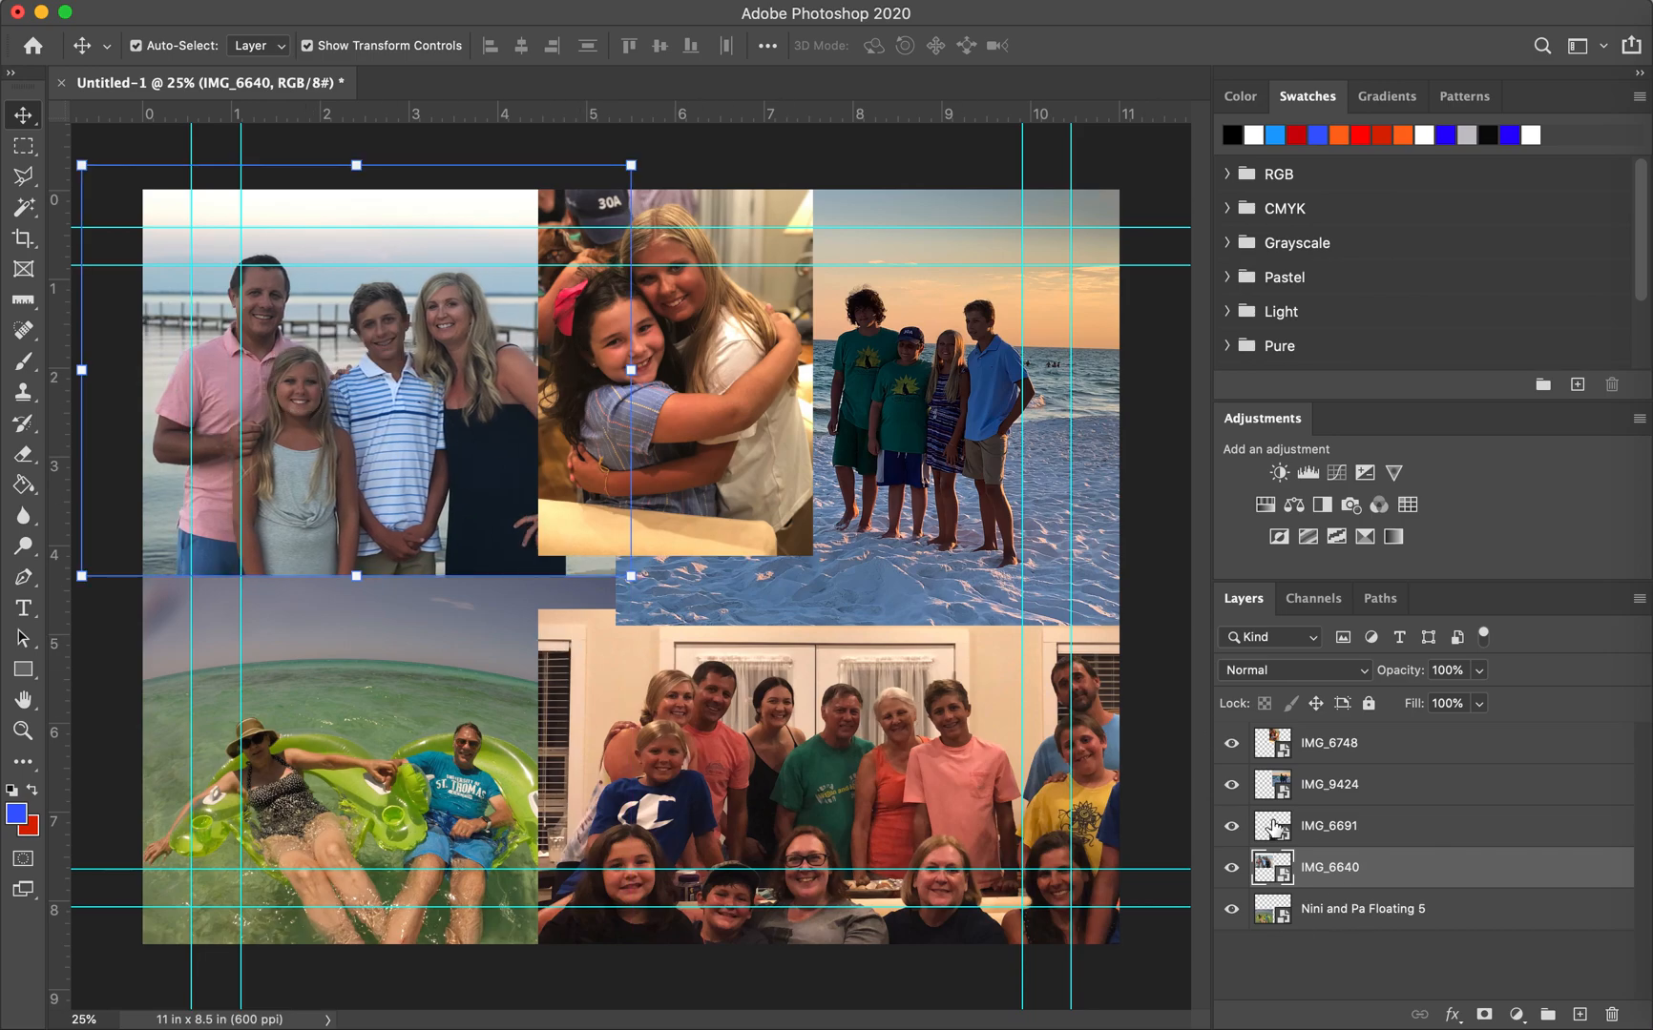
left_click(1448, 923)
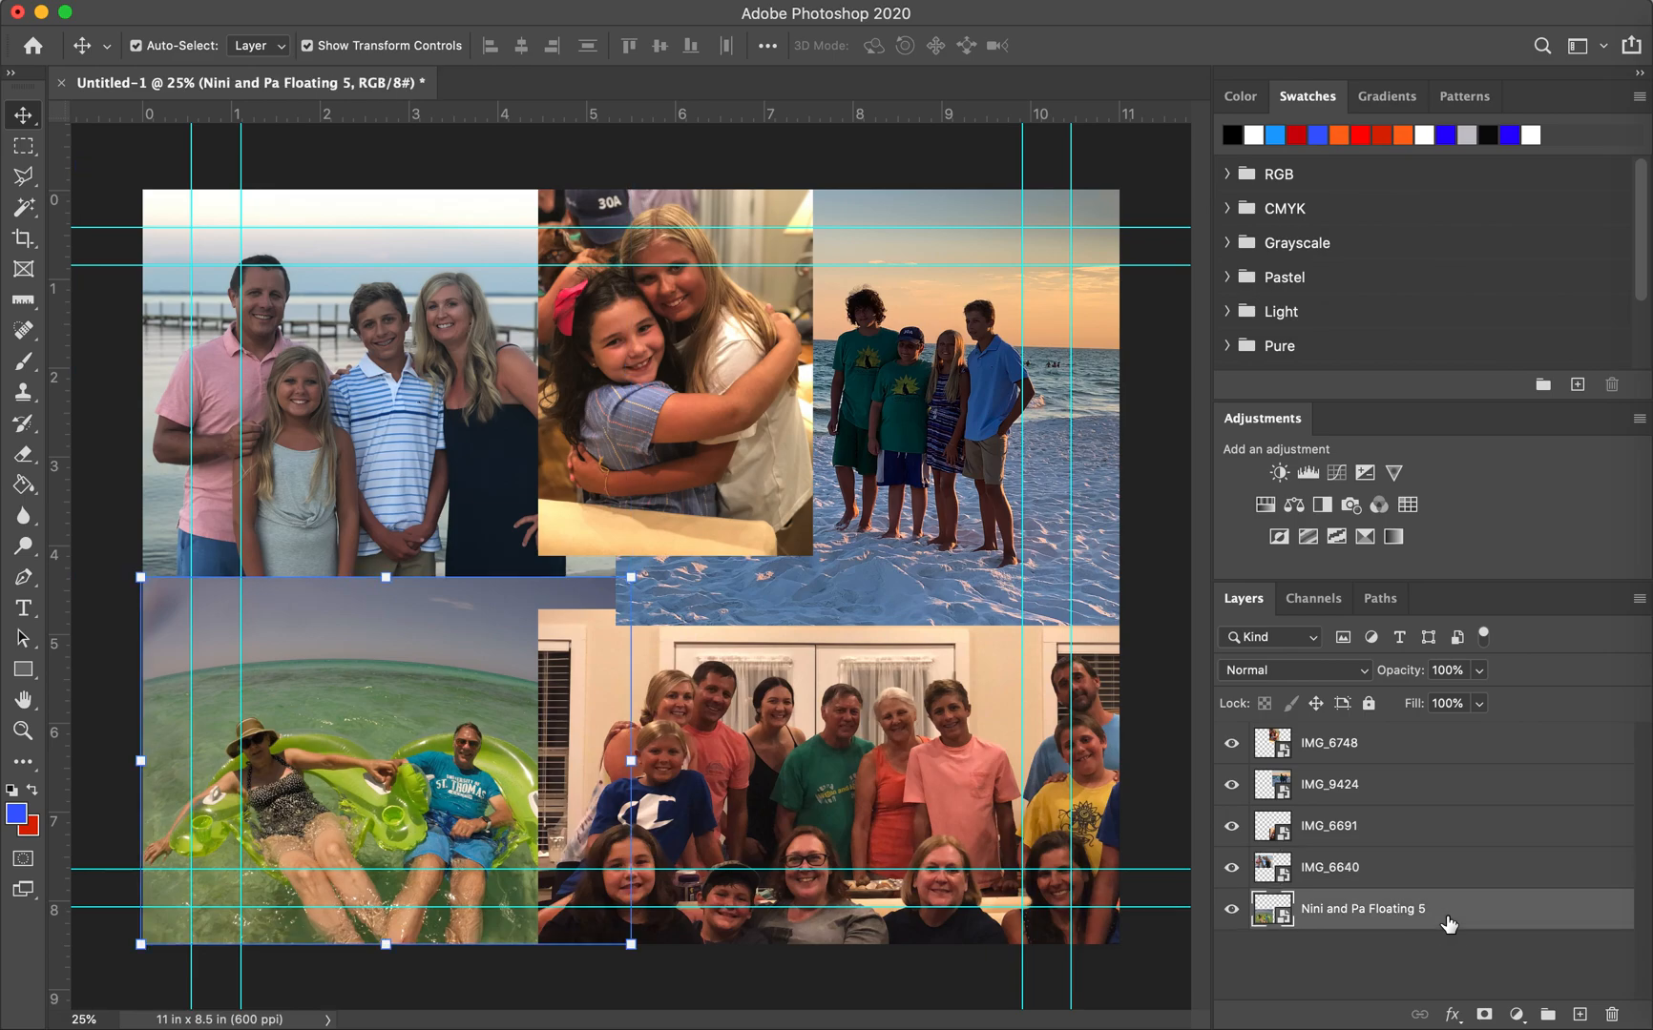
right_click(1448, 923)
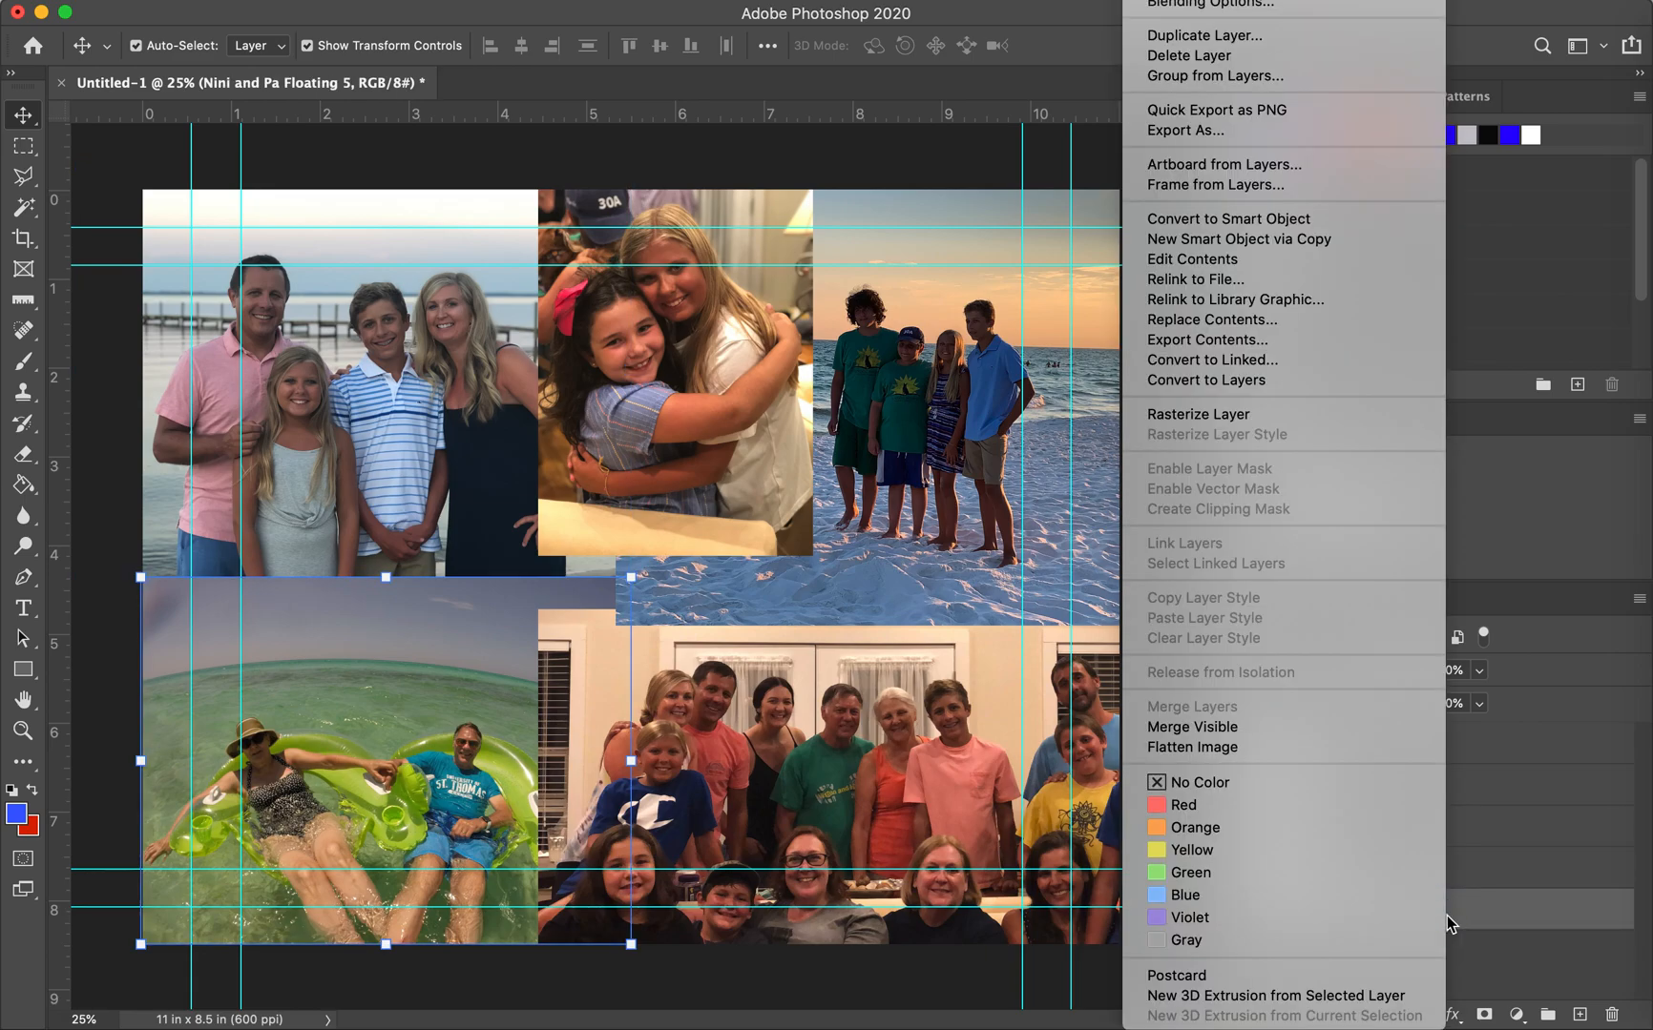
left_click(1192, 6)
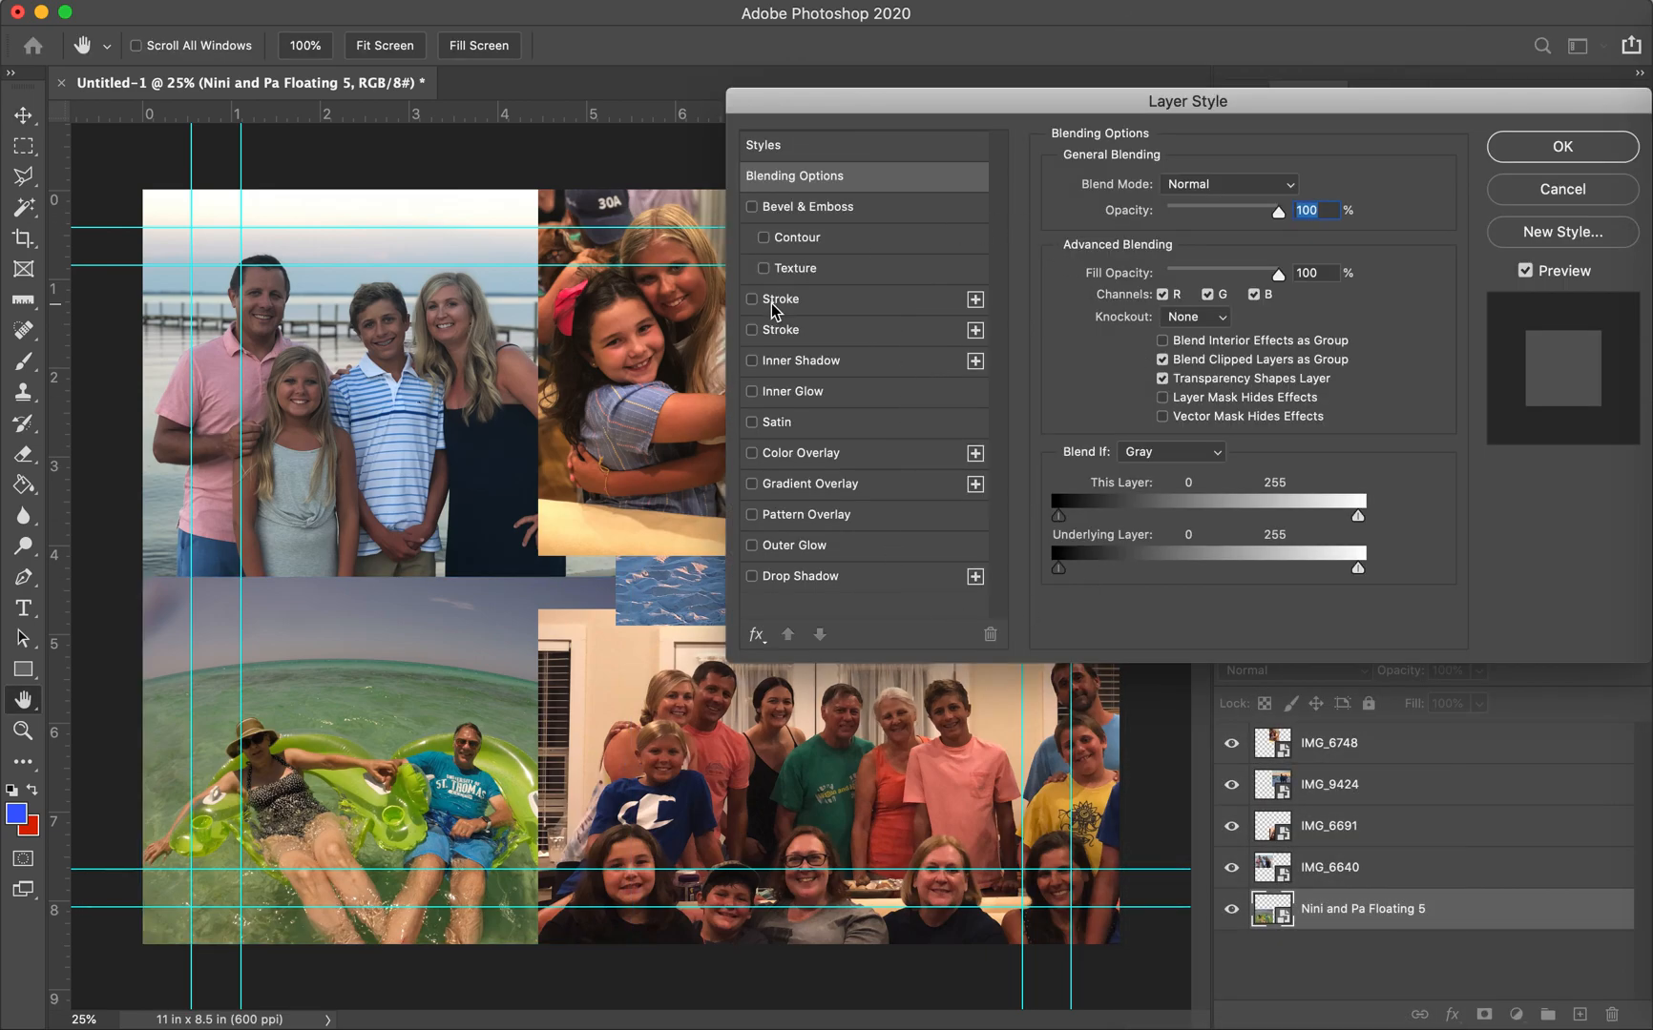
left_click(752, 330)
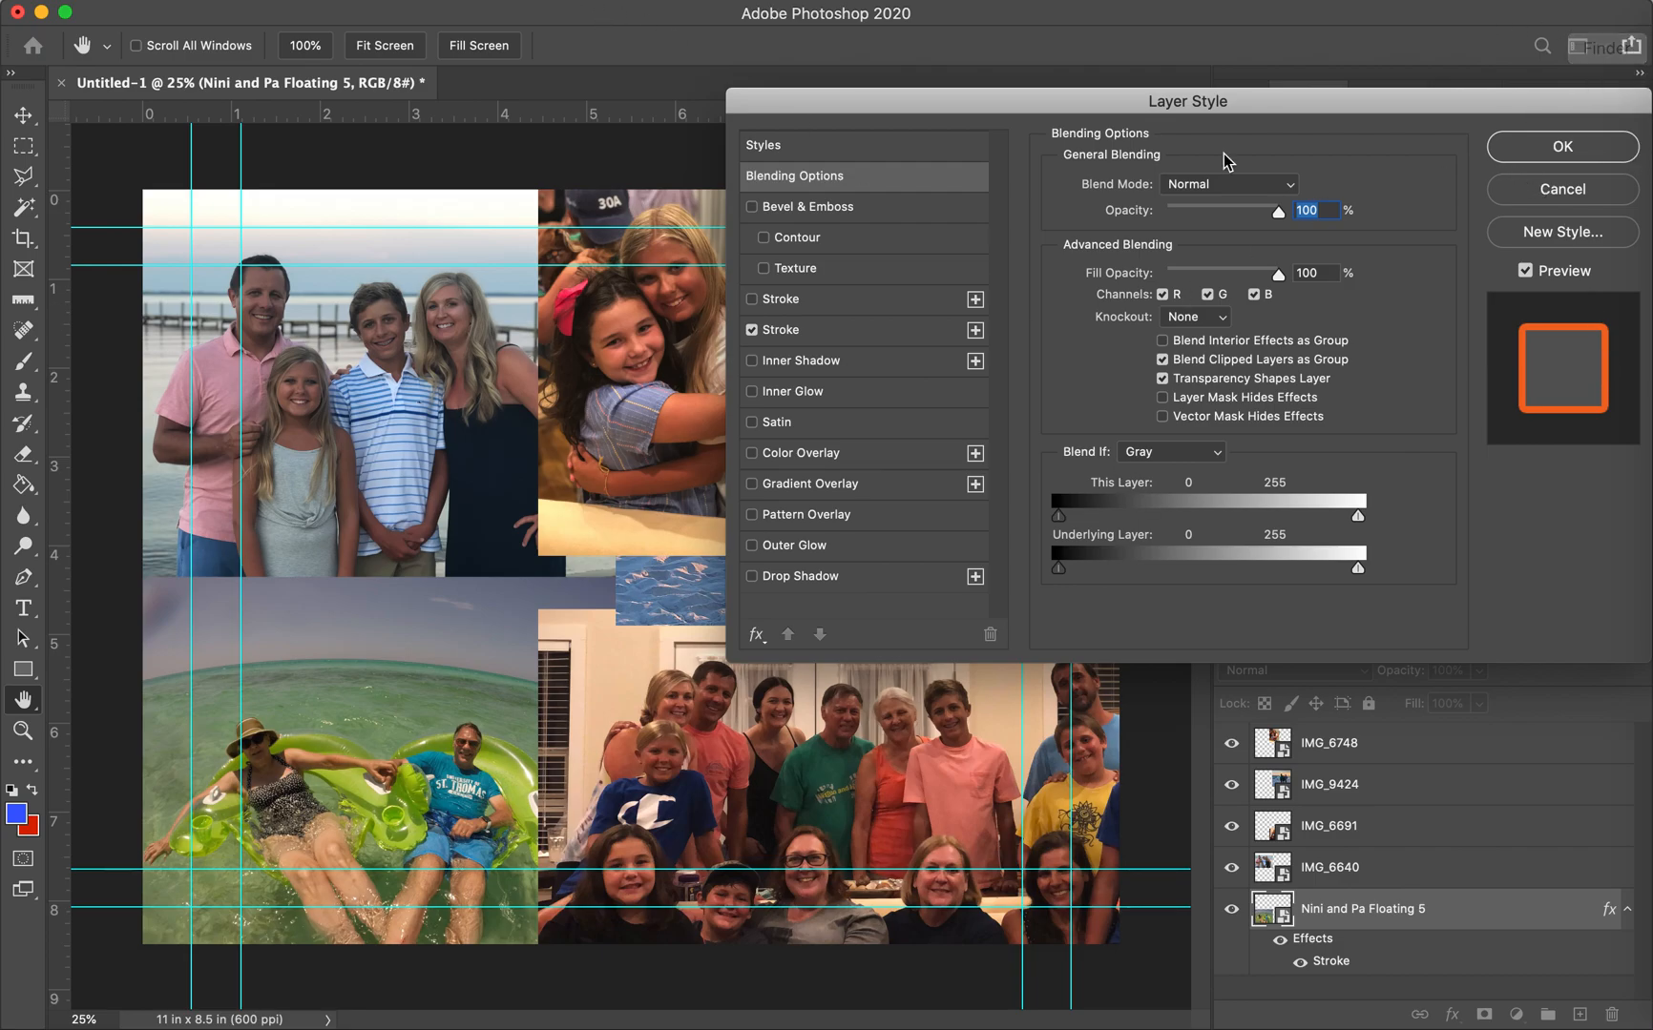
left_click(1576, 195)
- Add an outside Stroke effect to the IMG_6640 family photo layer
left_click(334, 304)
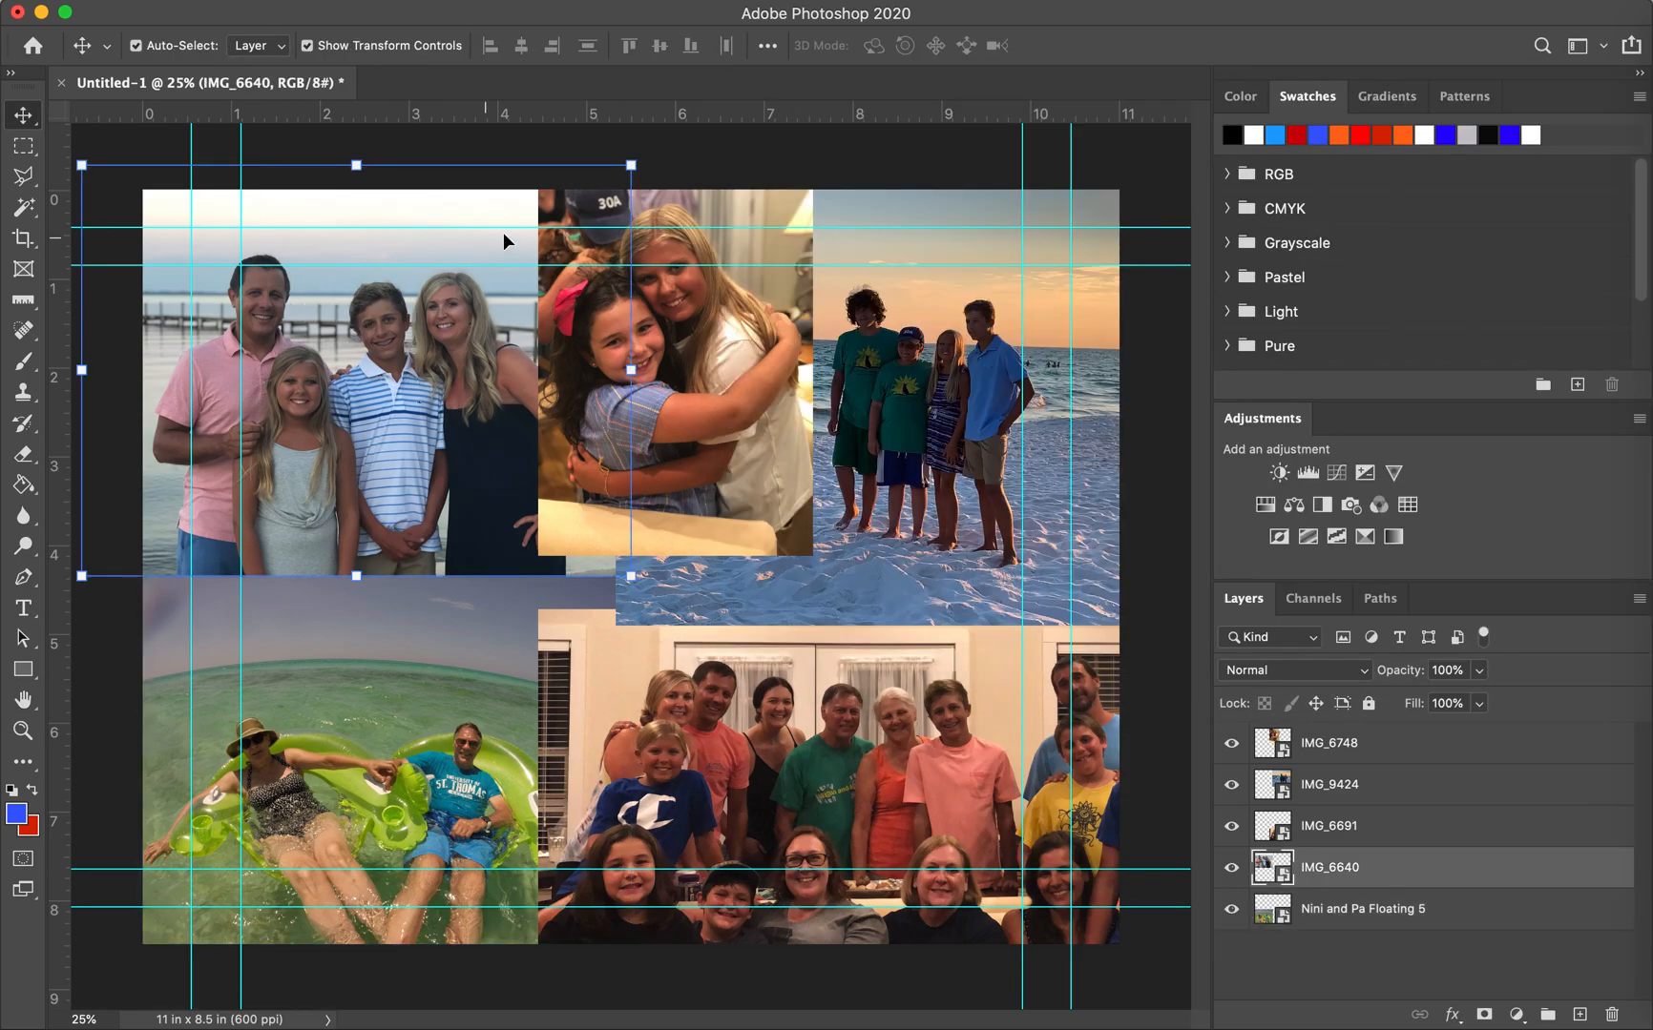
right_click(1401, 870)
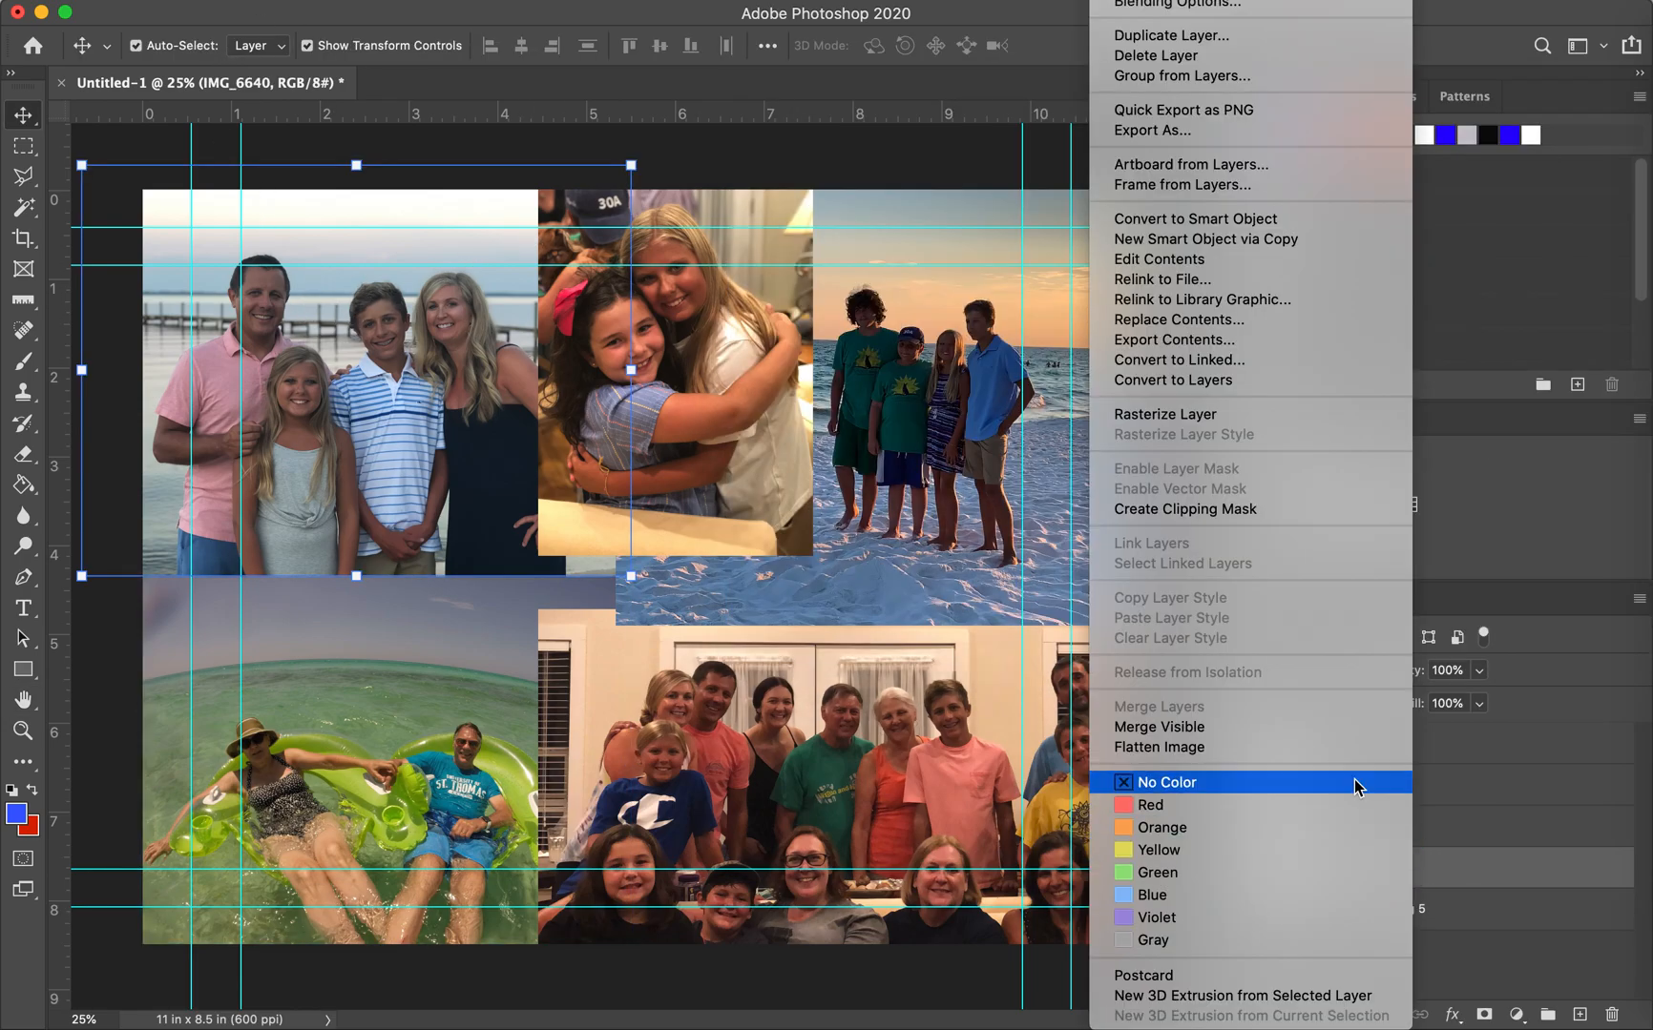
left_click(1170, 3)
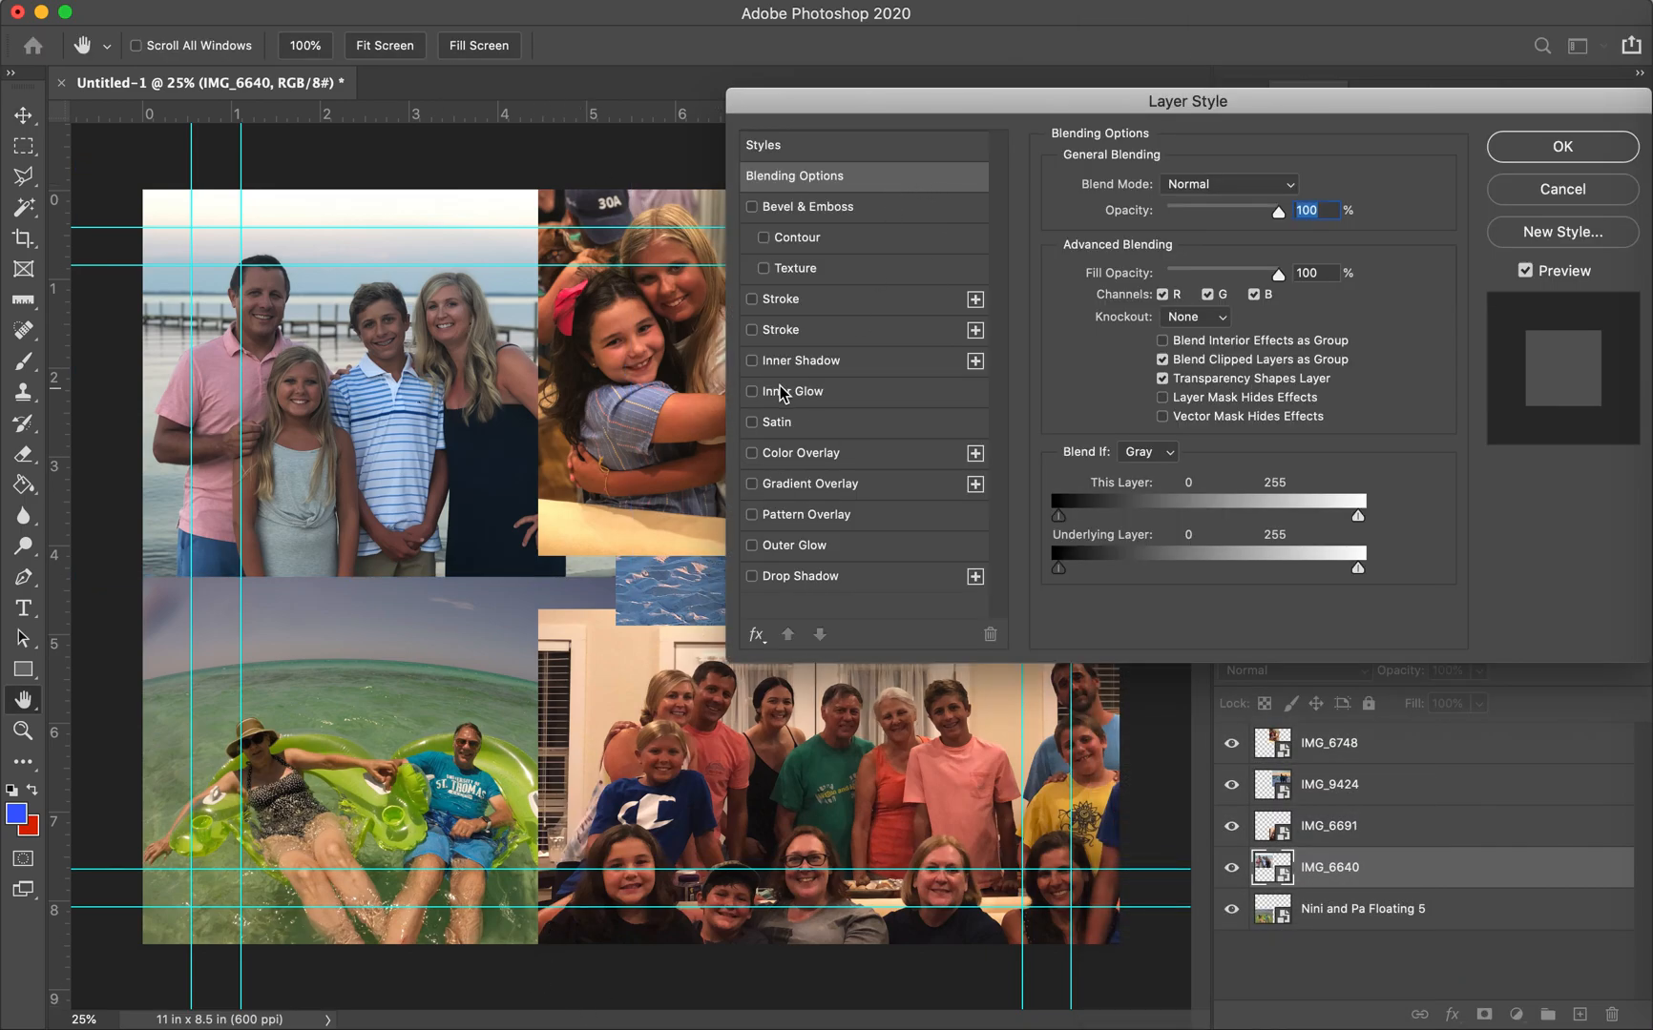
left_click(752, 330)
left_click(839, 329)
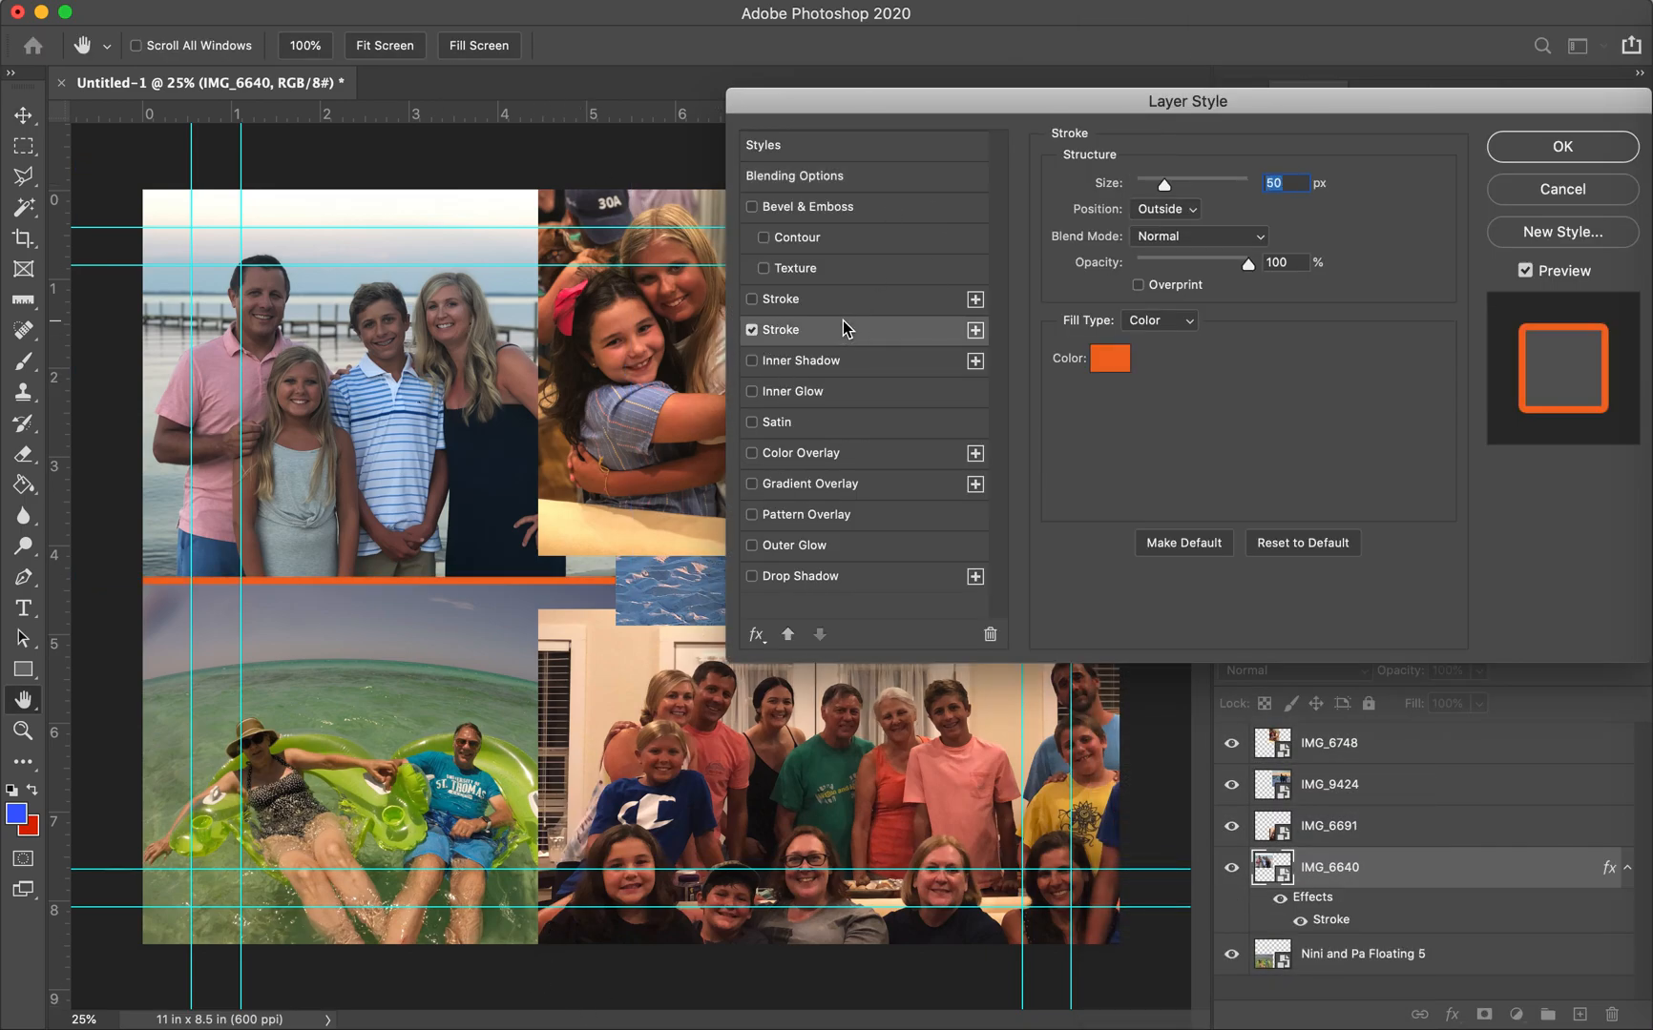
- Set the IMG_6640 stroke's color to white (ffffff) and its size to 32 px, and apply the layer style
left_click(1109, 359)
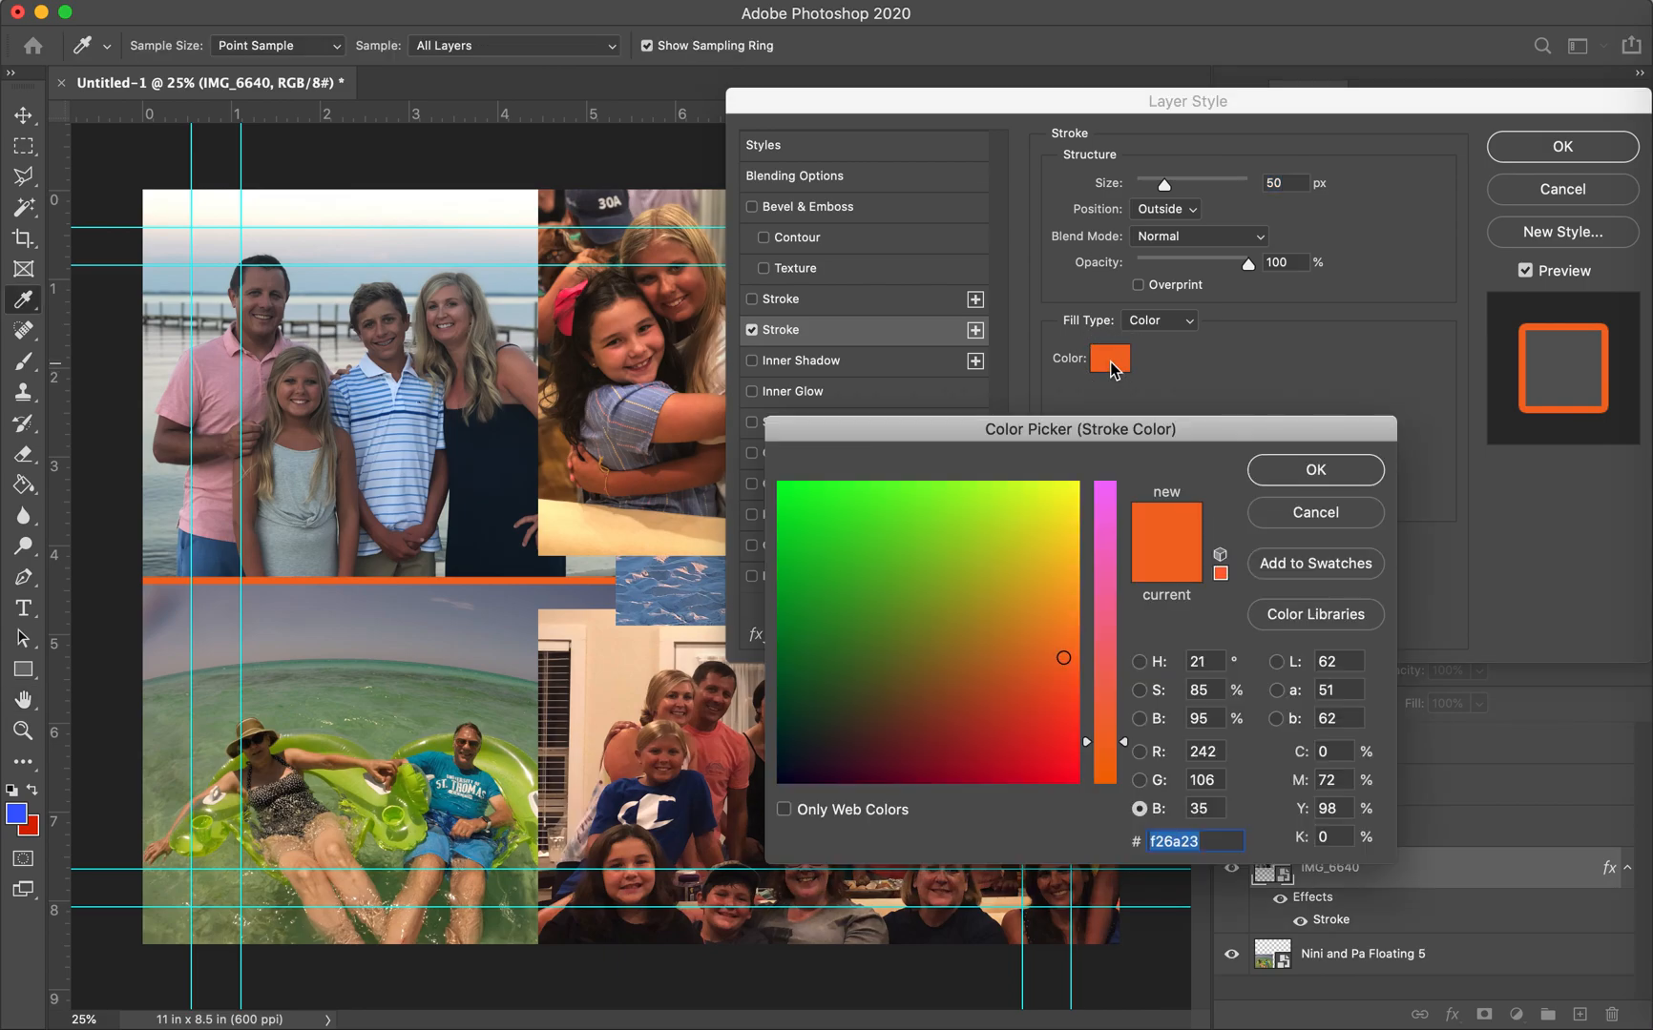
mouse_move(936, 608)
left_mouse_down()
mouse_move(874, 565)
mouse_move(832, 619)
mouse_move(912, 627)
mouse_move(825, 624)
left_mouse_up()
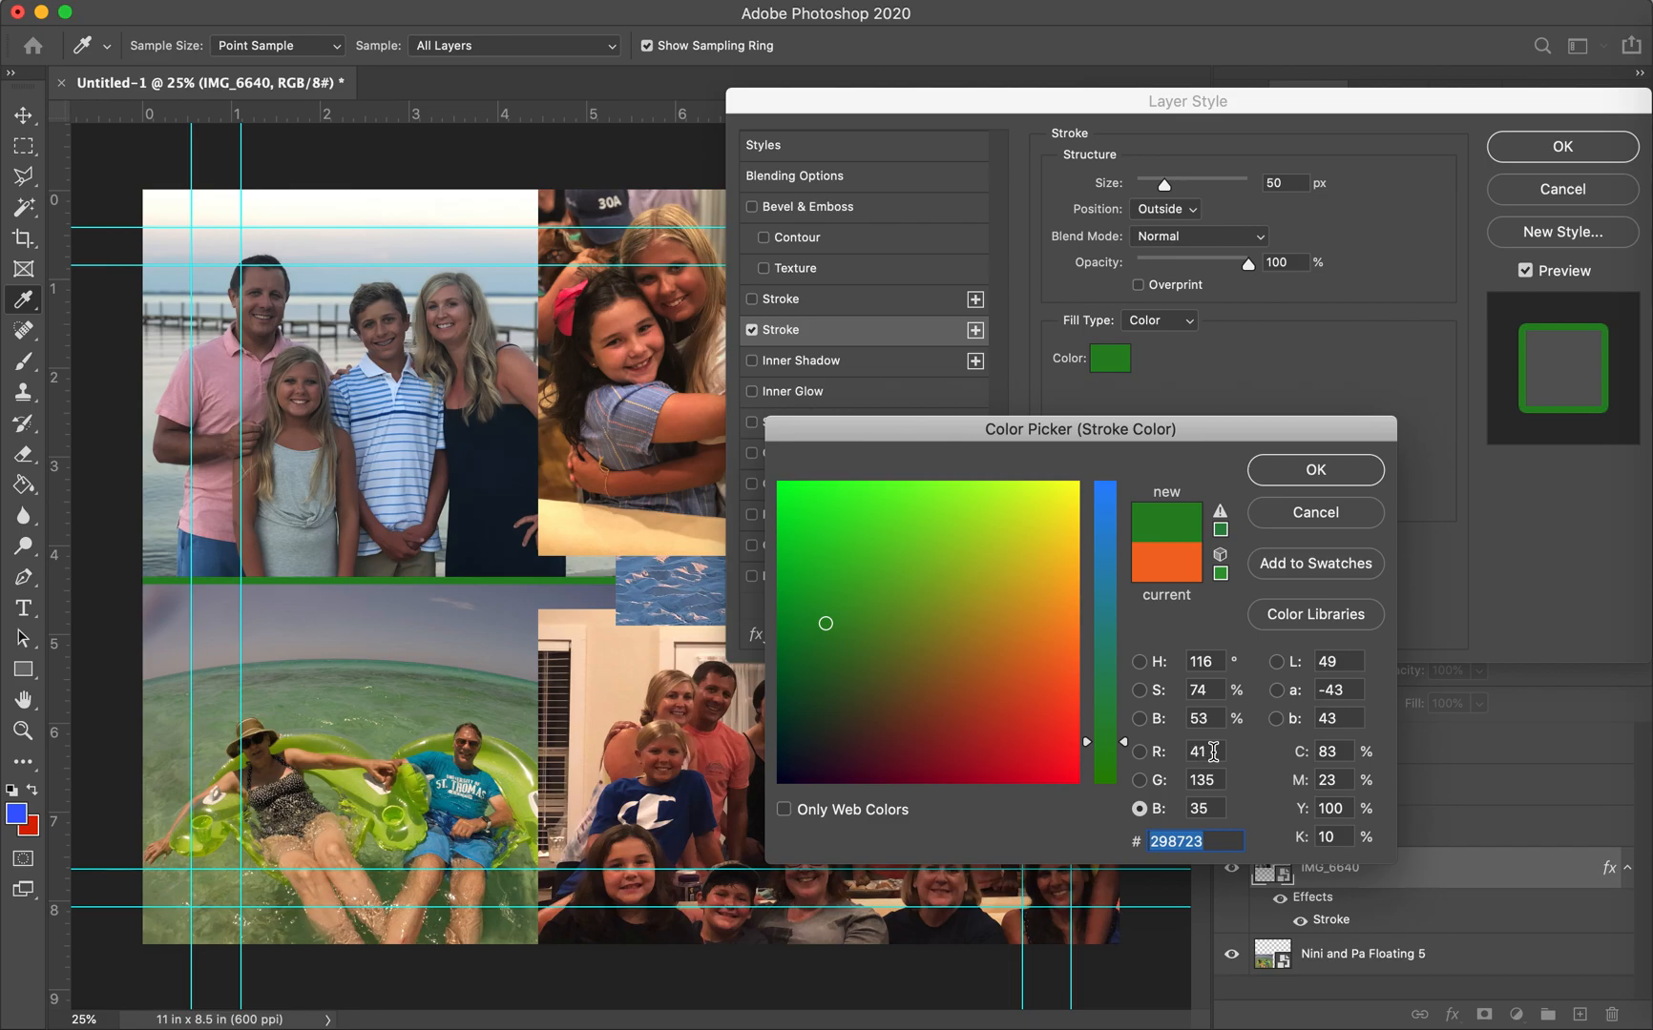
left_click(1213, 751)
left_click(1206, 779)
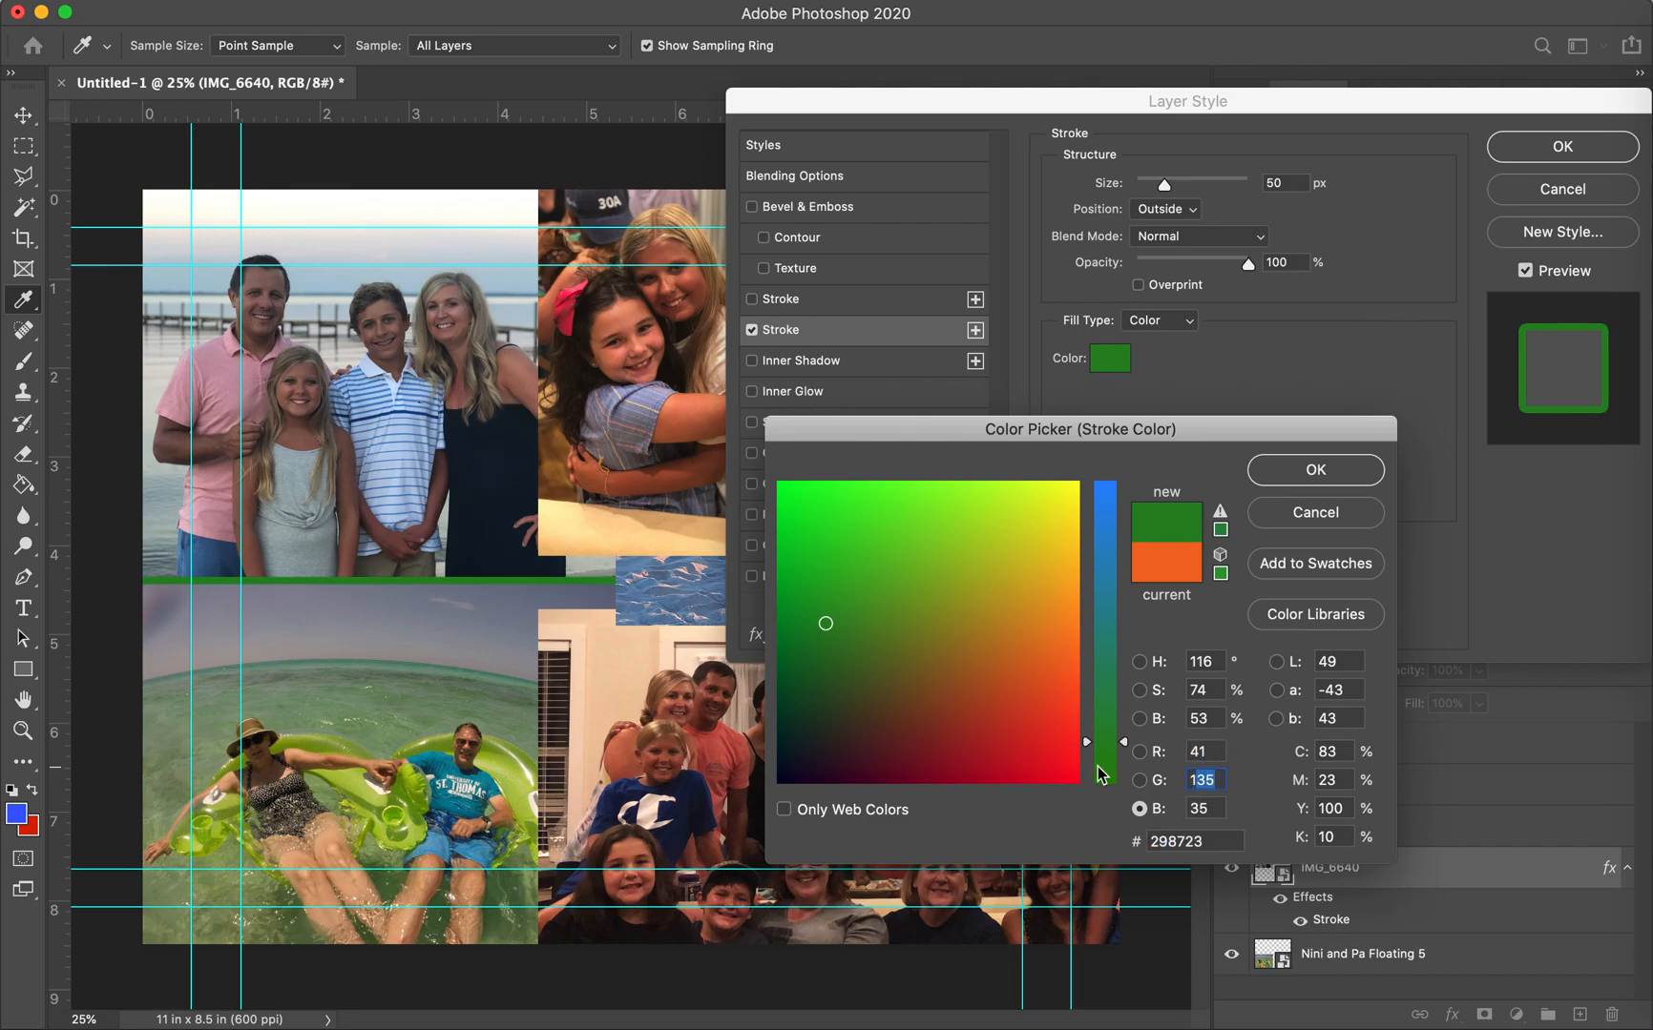
left_click(1212, 842)
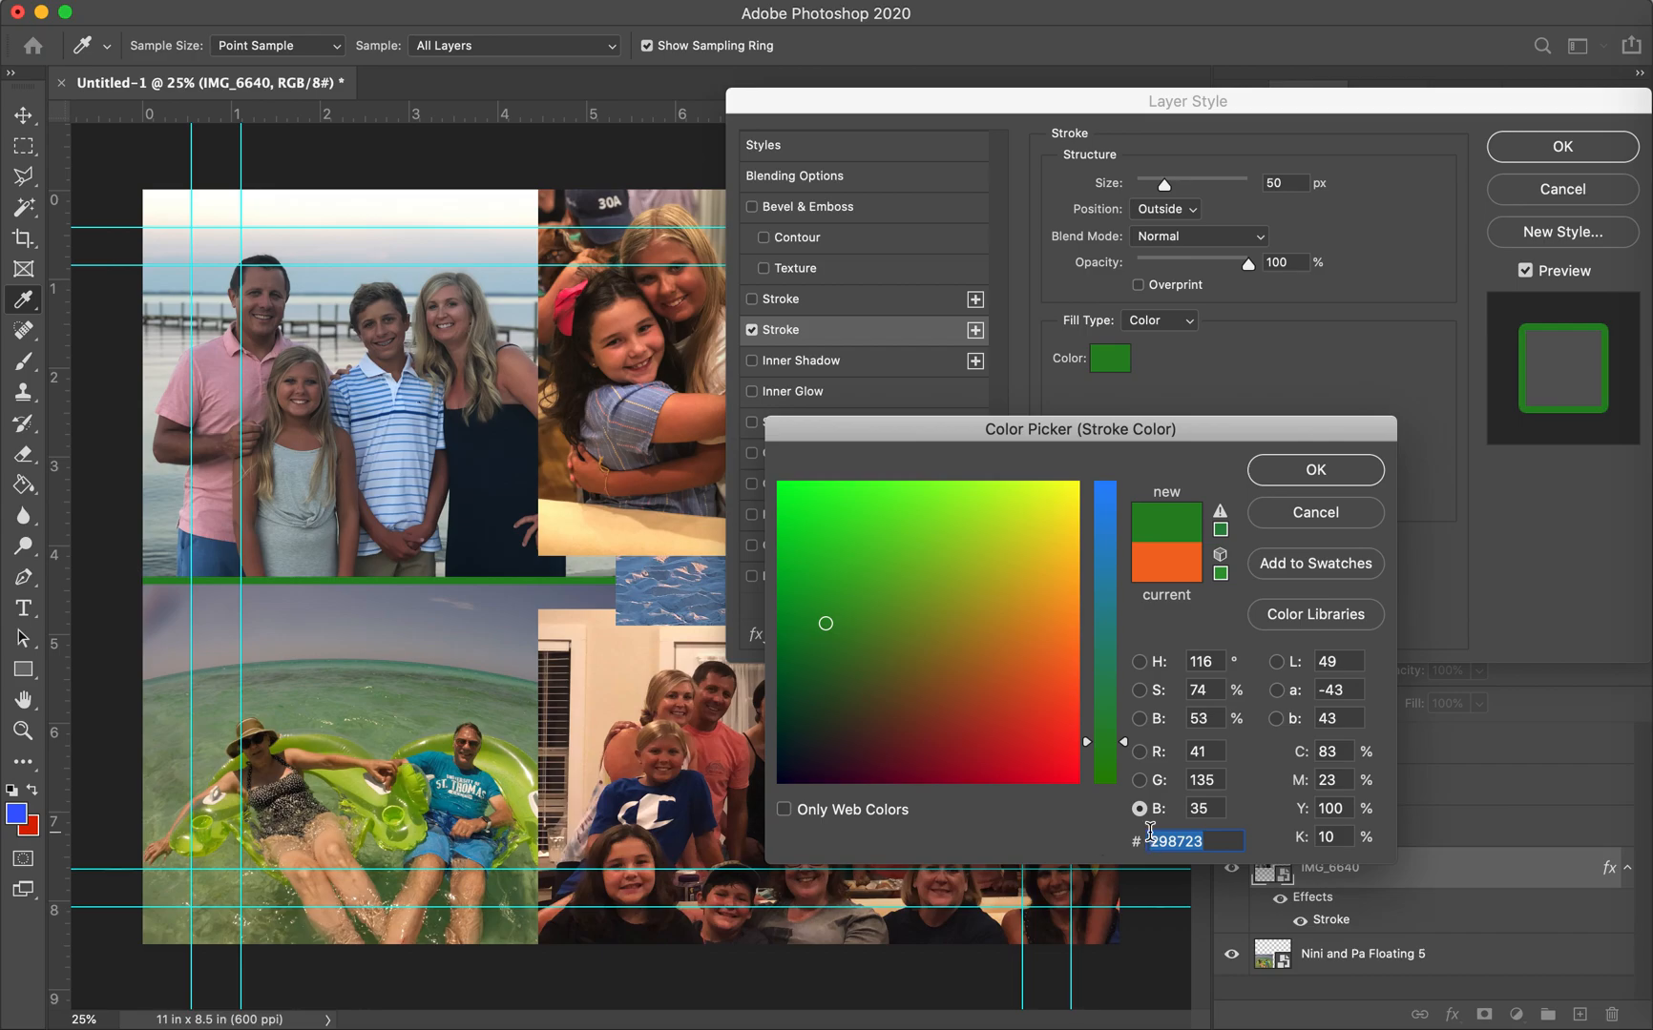
type("0")
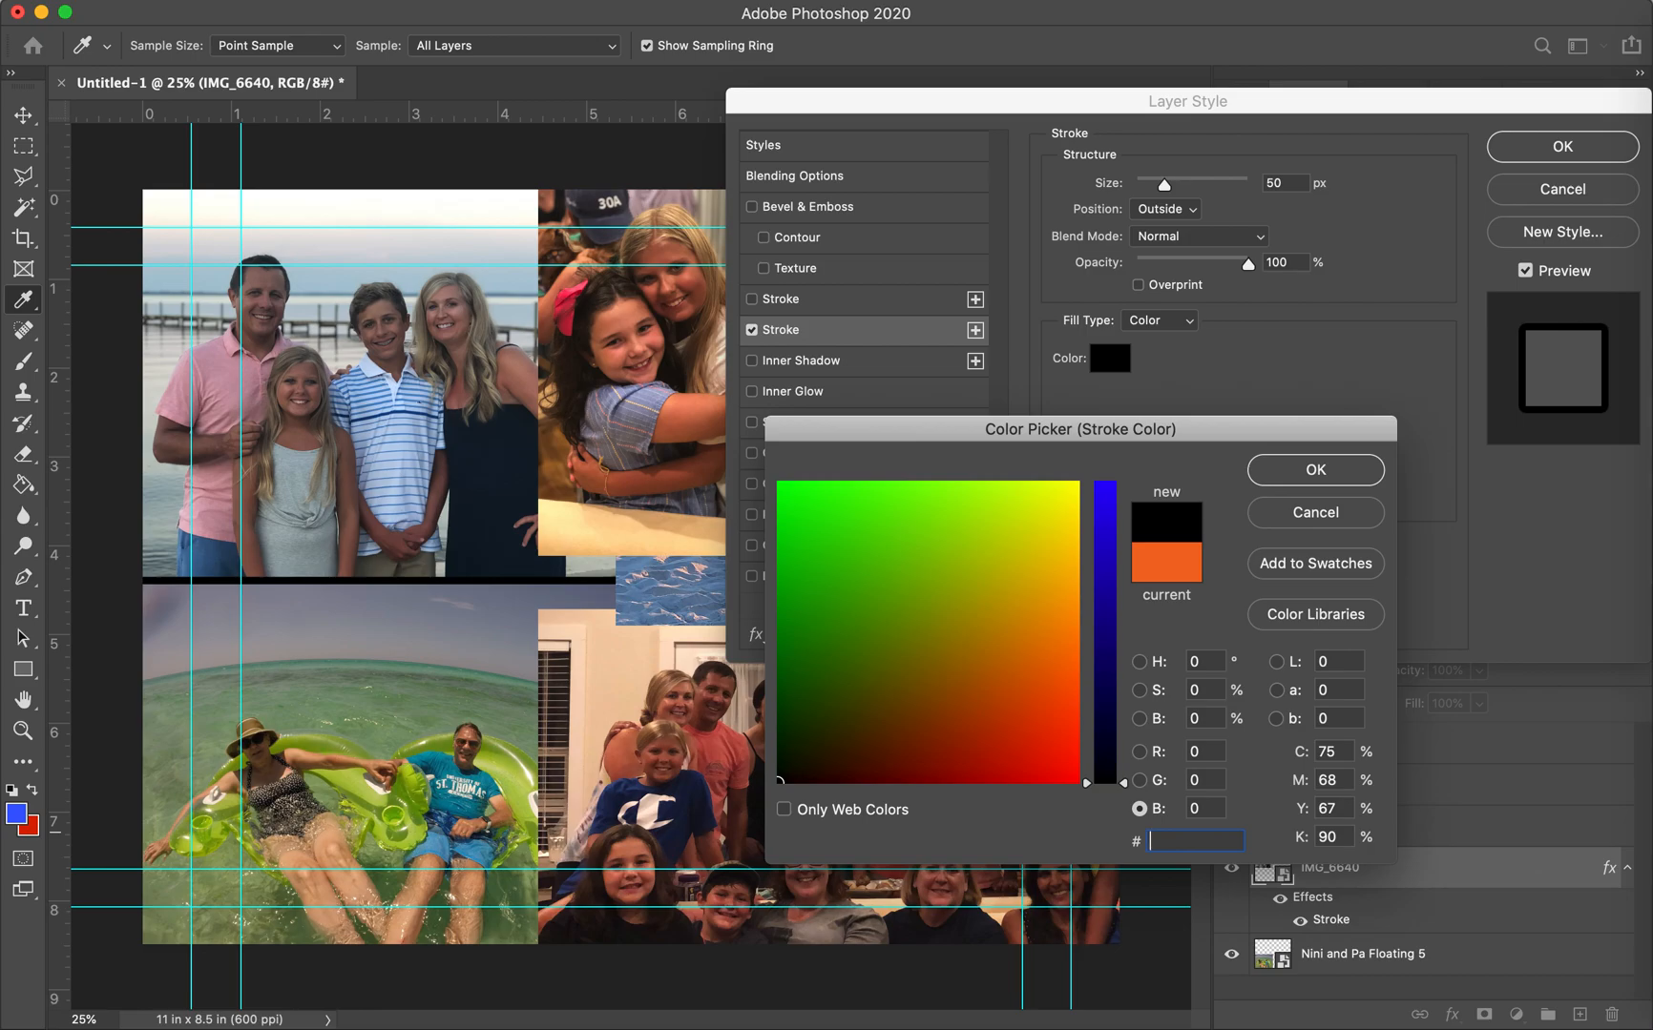
type("ff")
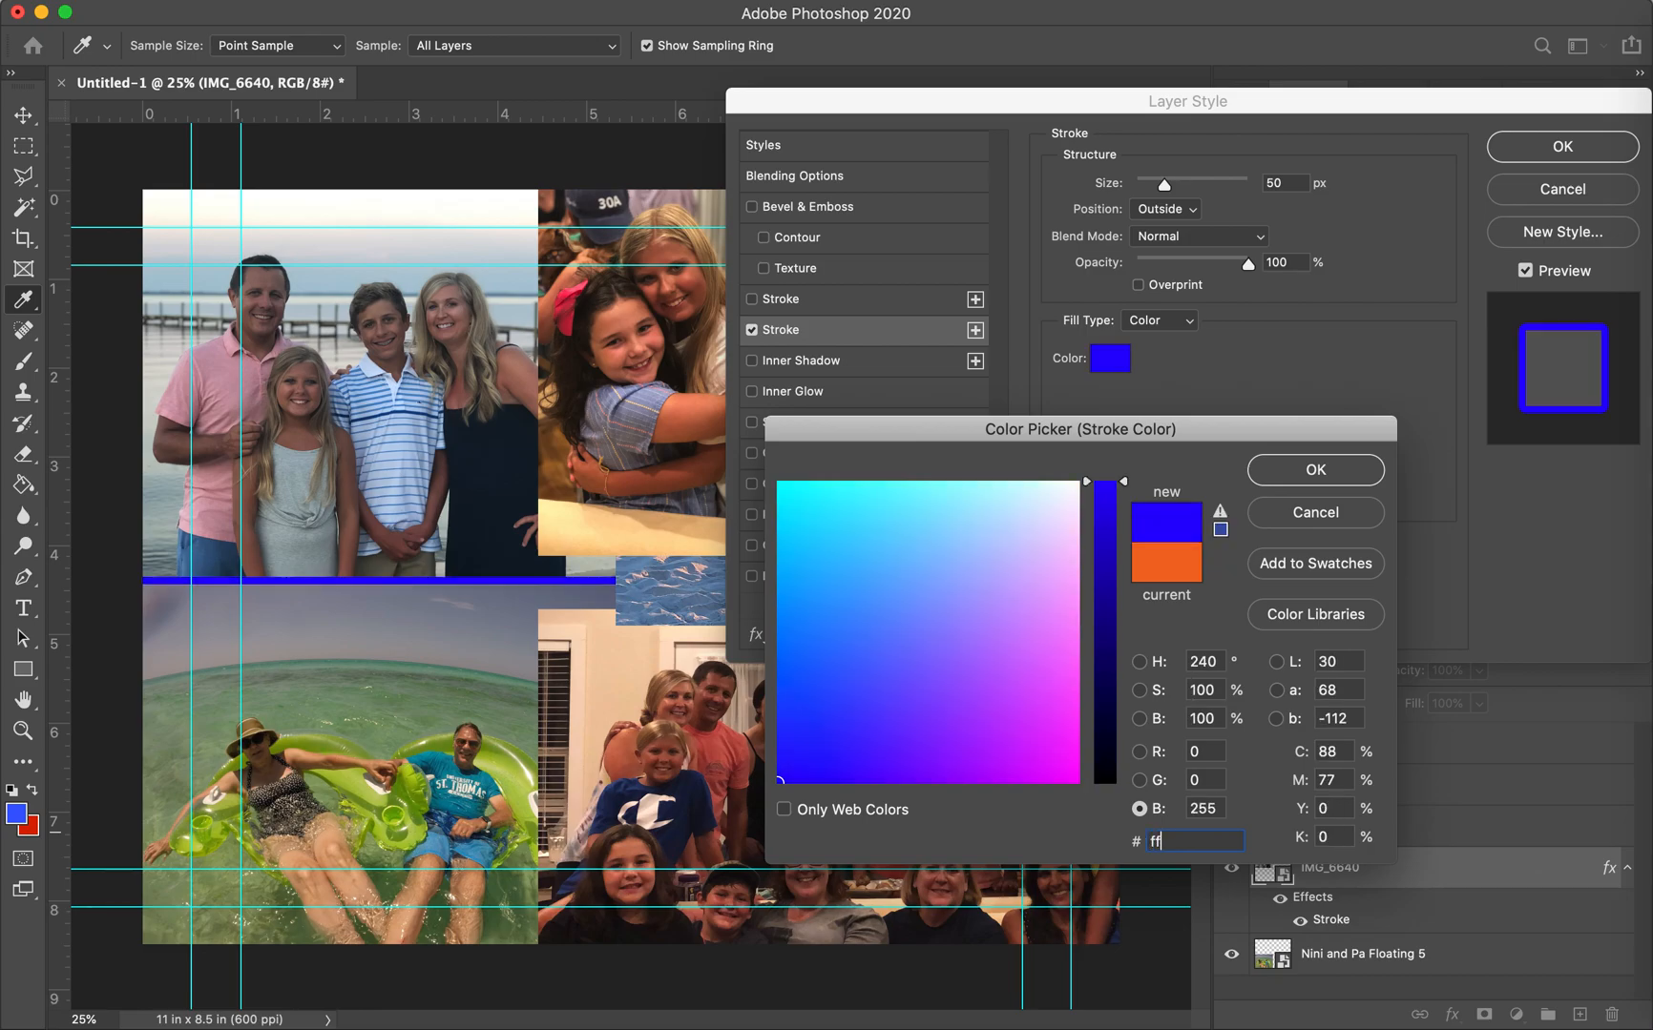
type("ffff")
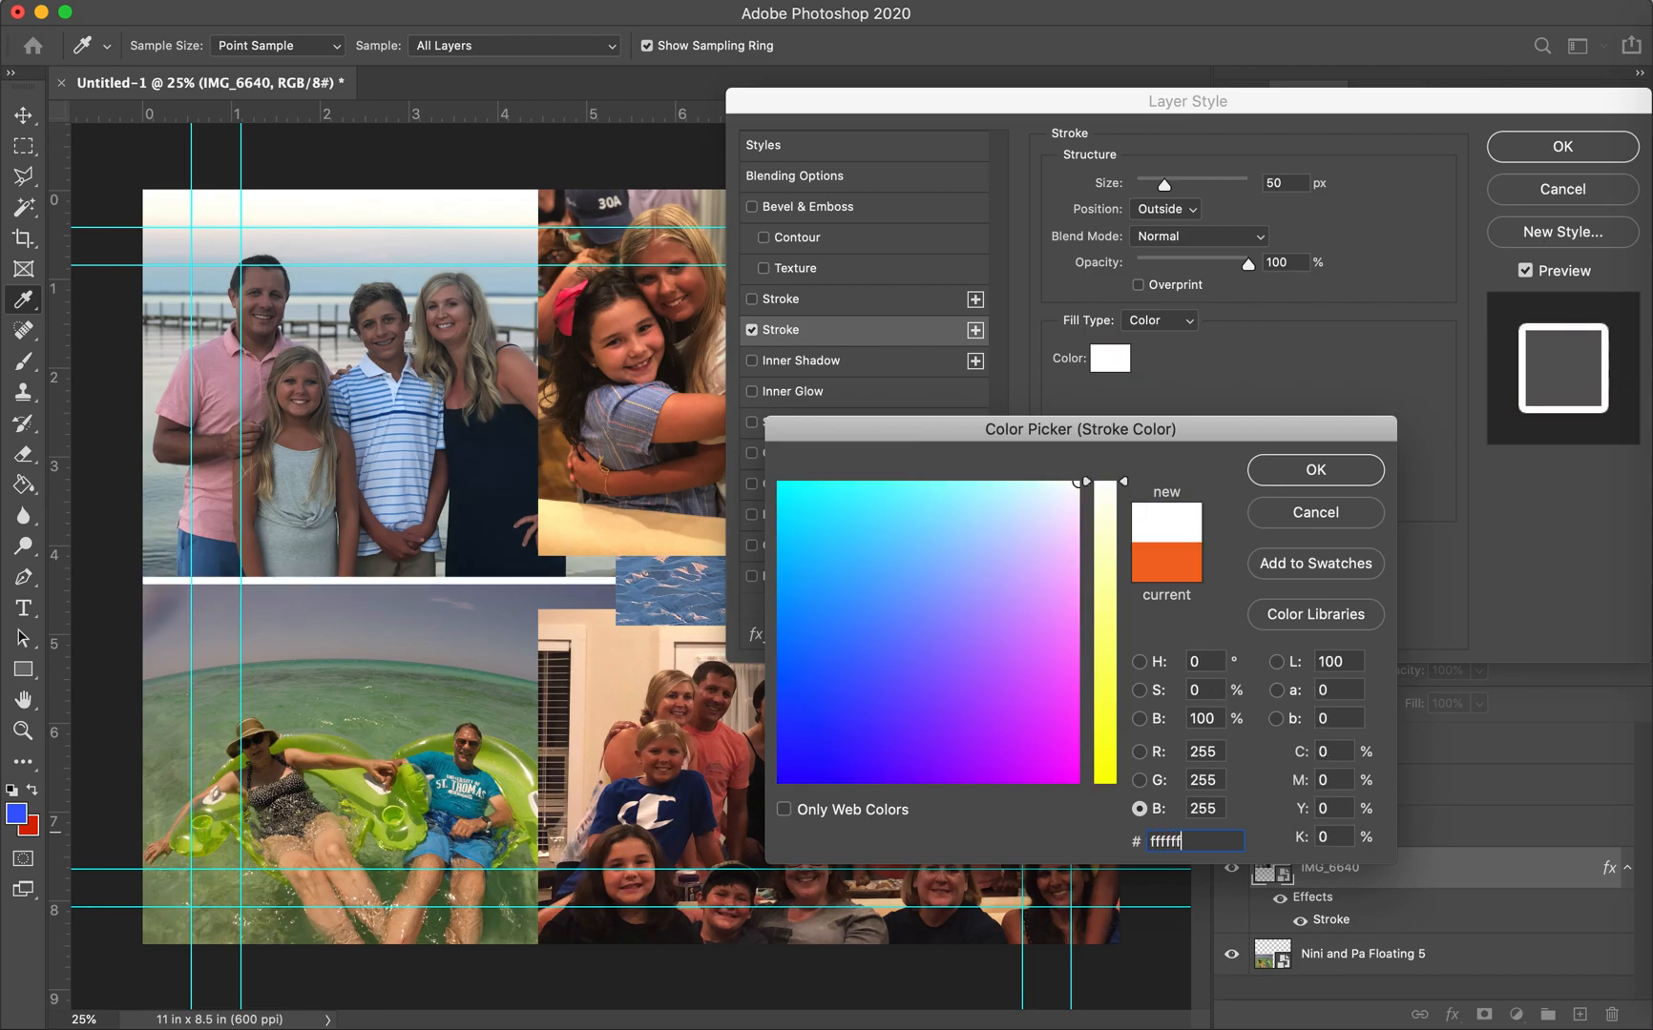
left_click(1305, 463)
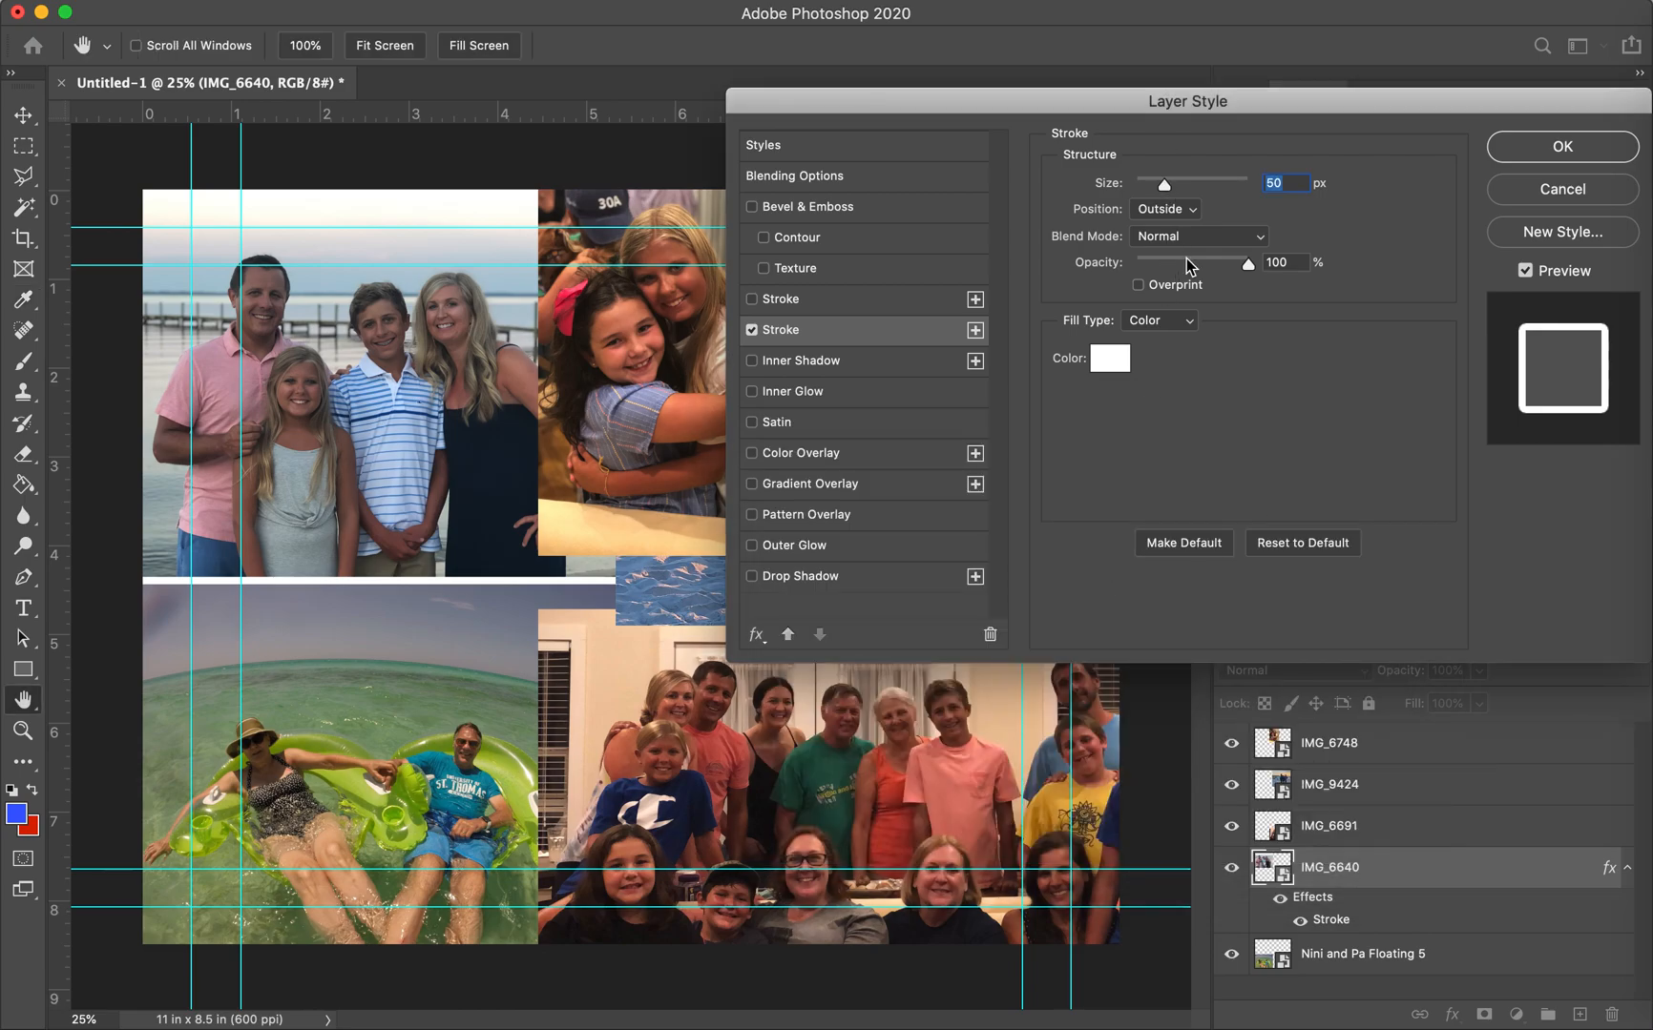
left_click_drag(1165, 189, 1159, 196)
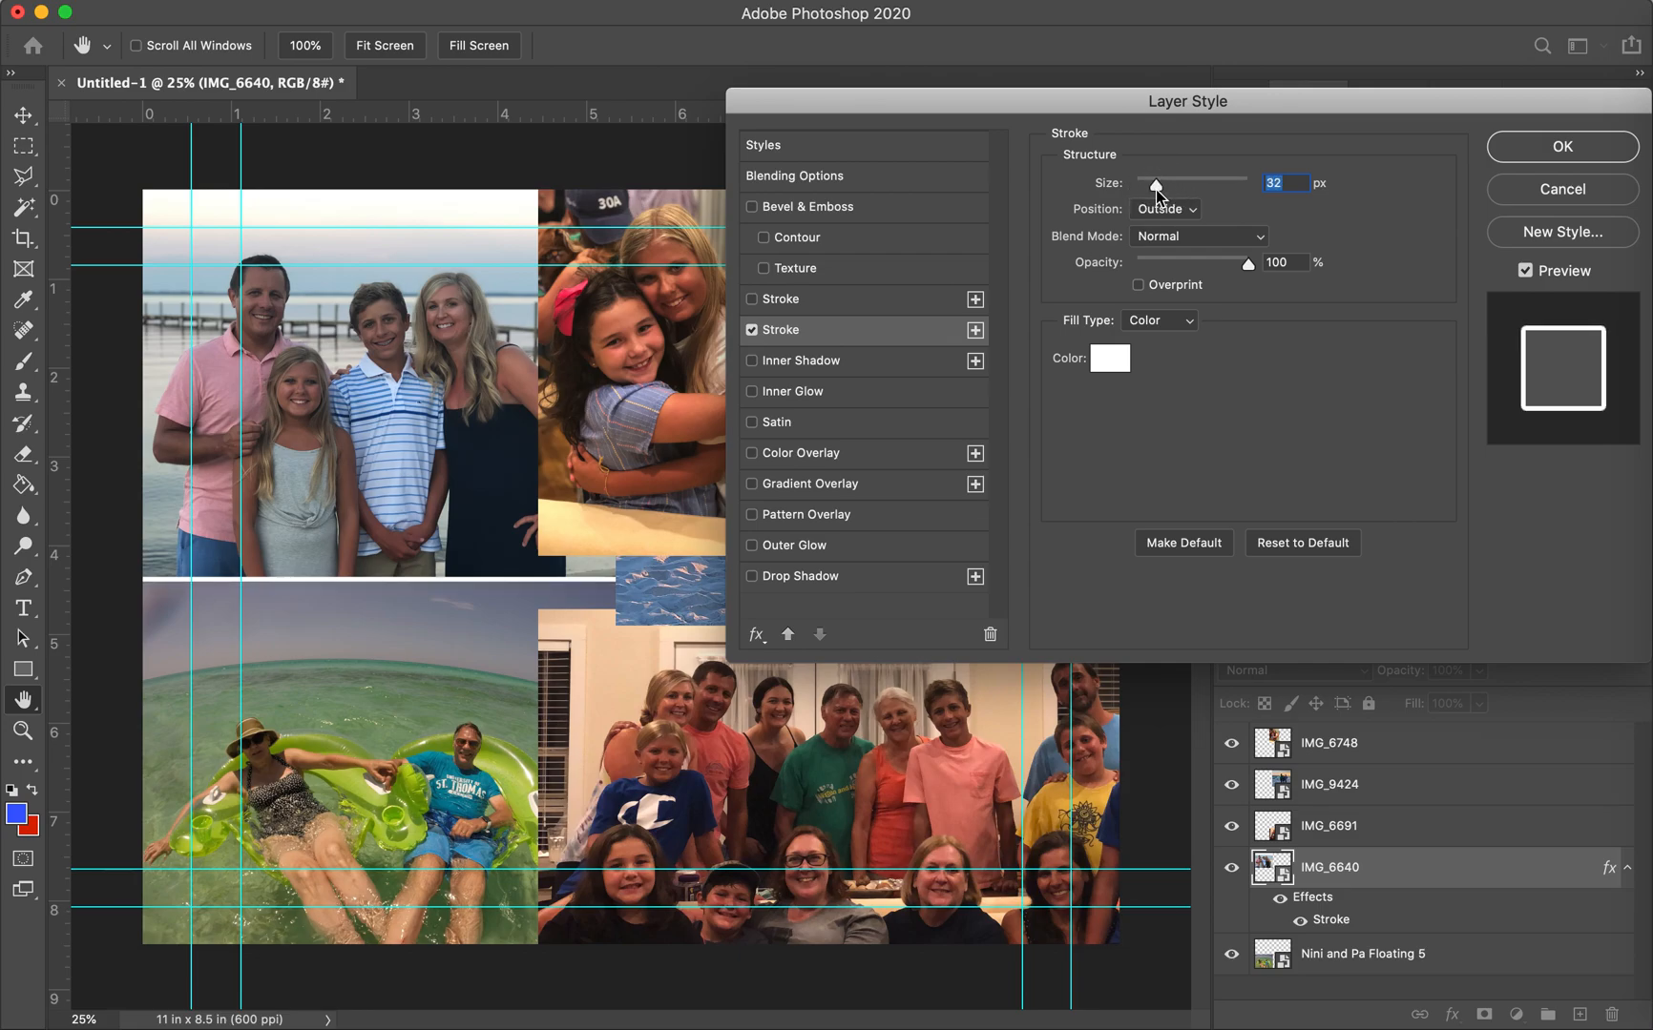
left_click(1603, 151)
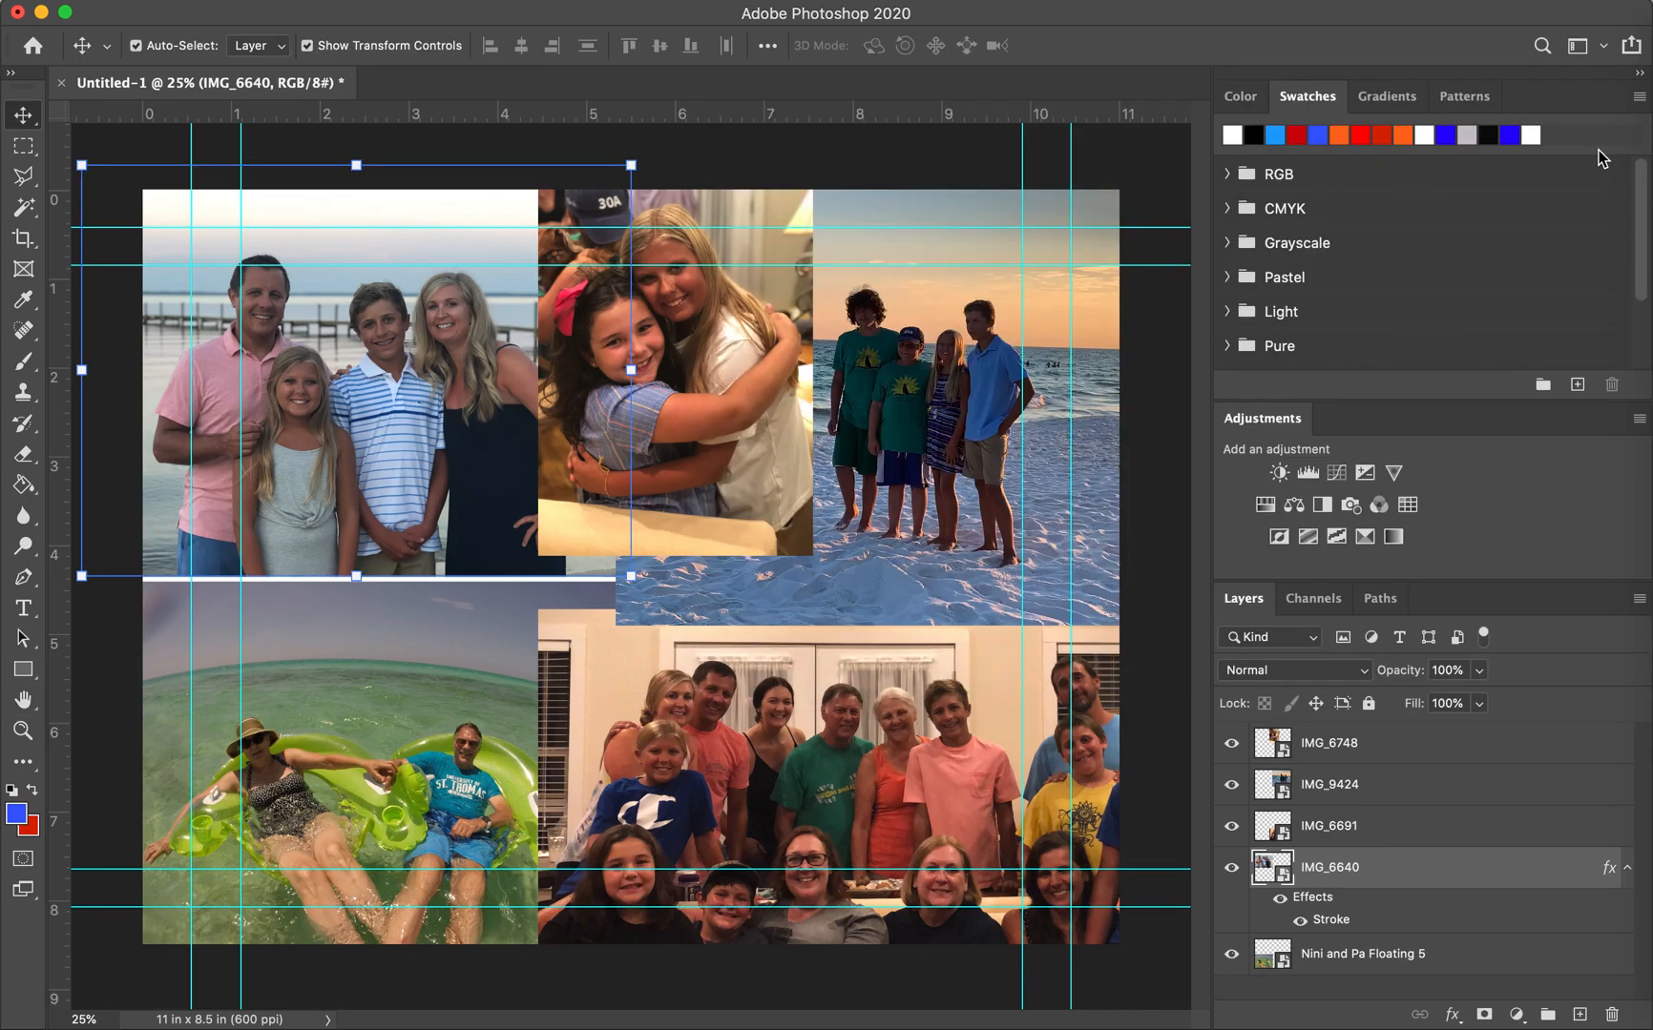
- Add a white 32 px outside stroke to the IMG_6691 group photo layer
left_click(1387, 839)
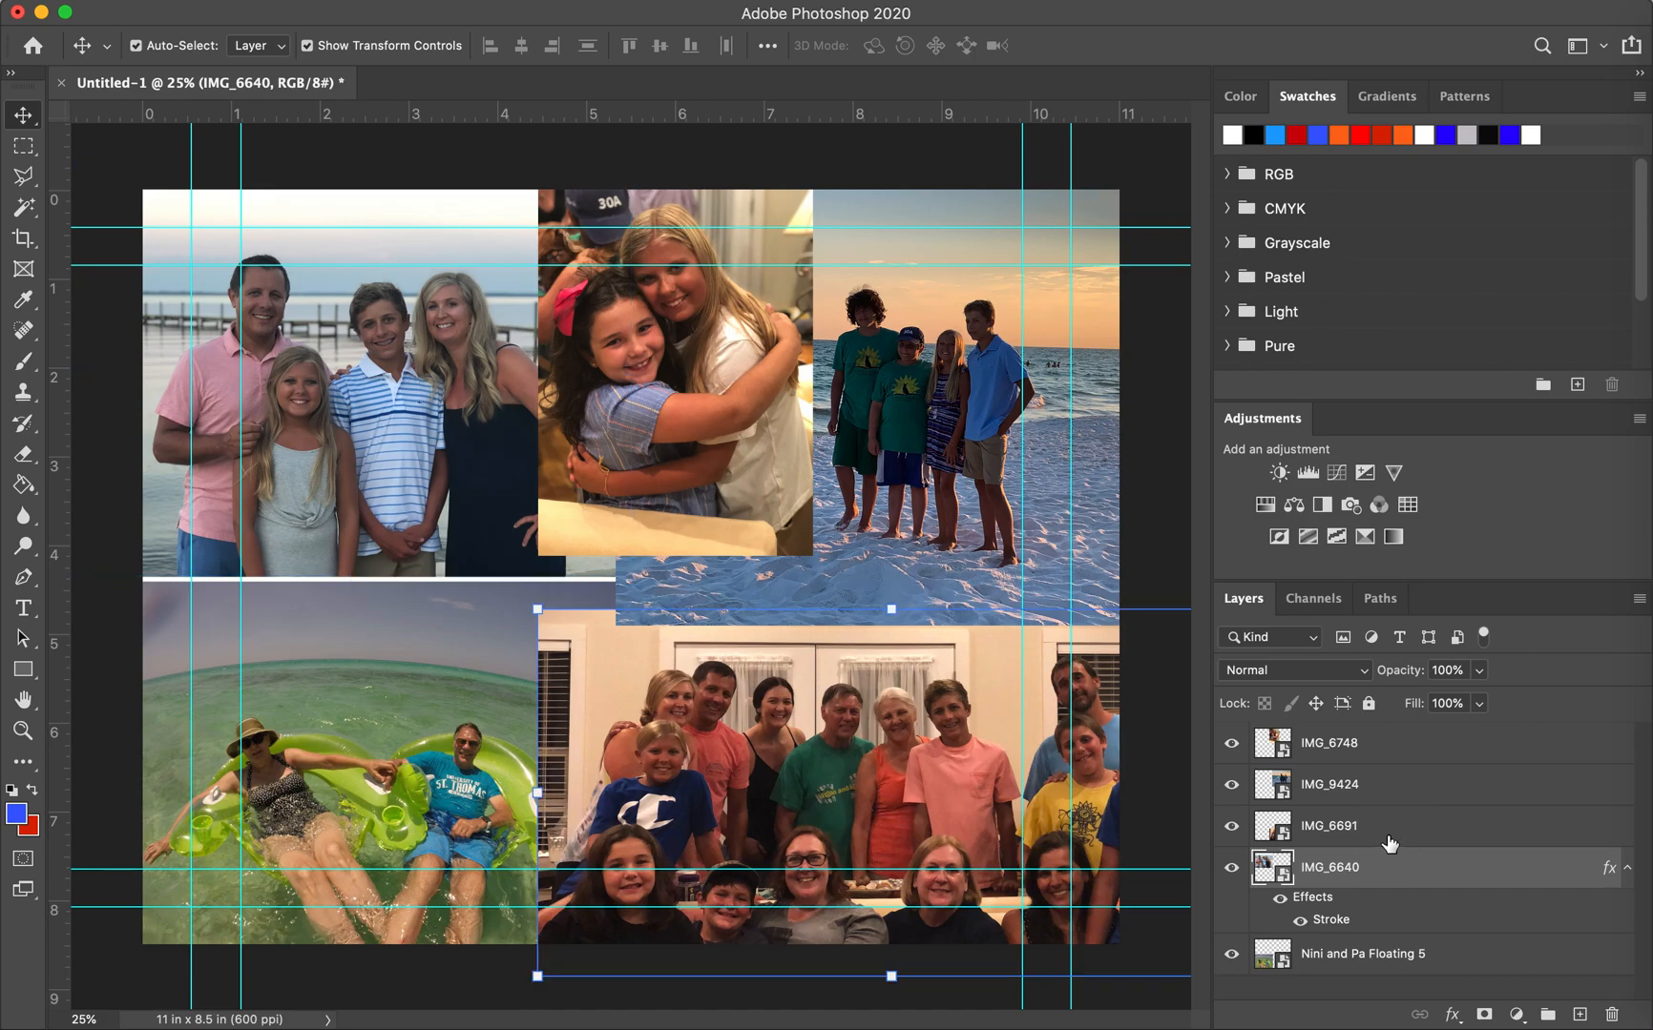
right_click(1388, 843)
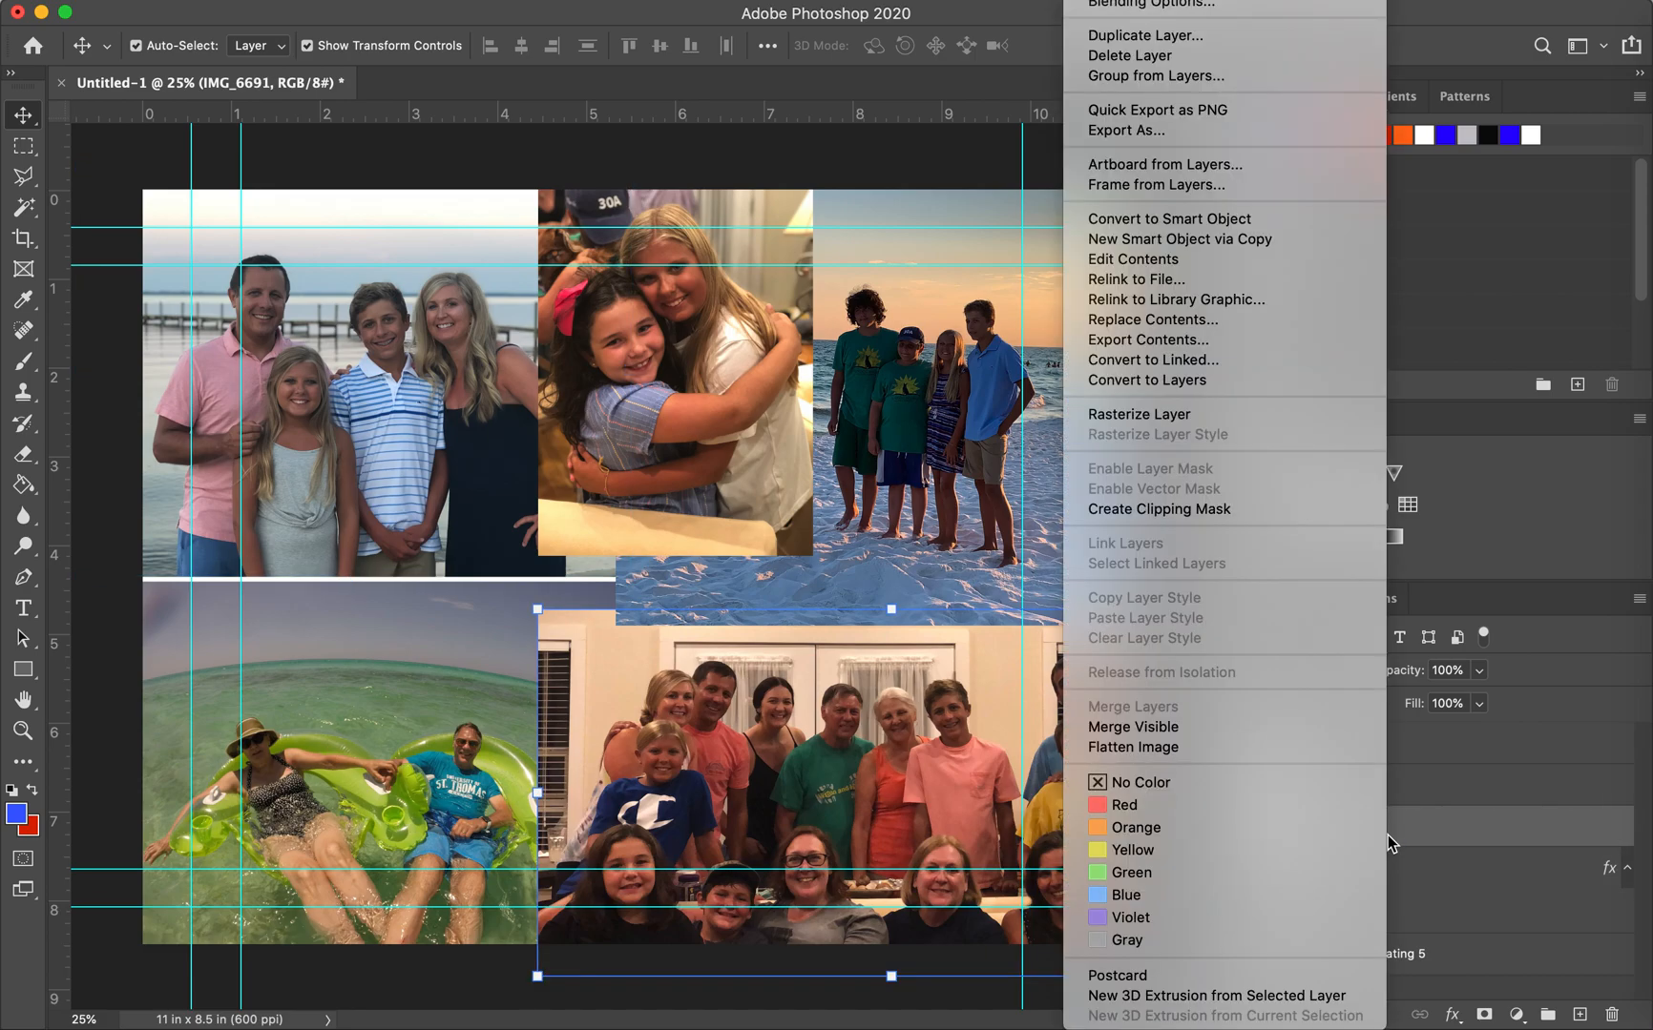
left_click(1166, 6)
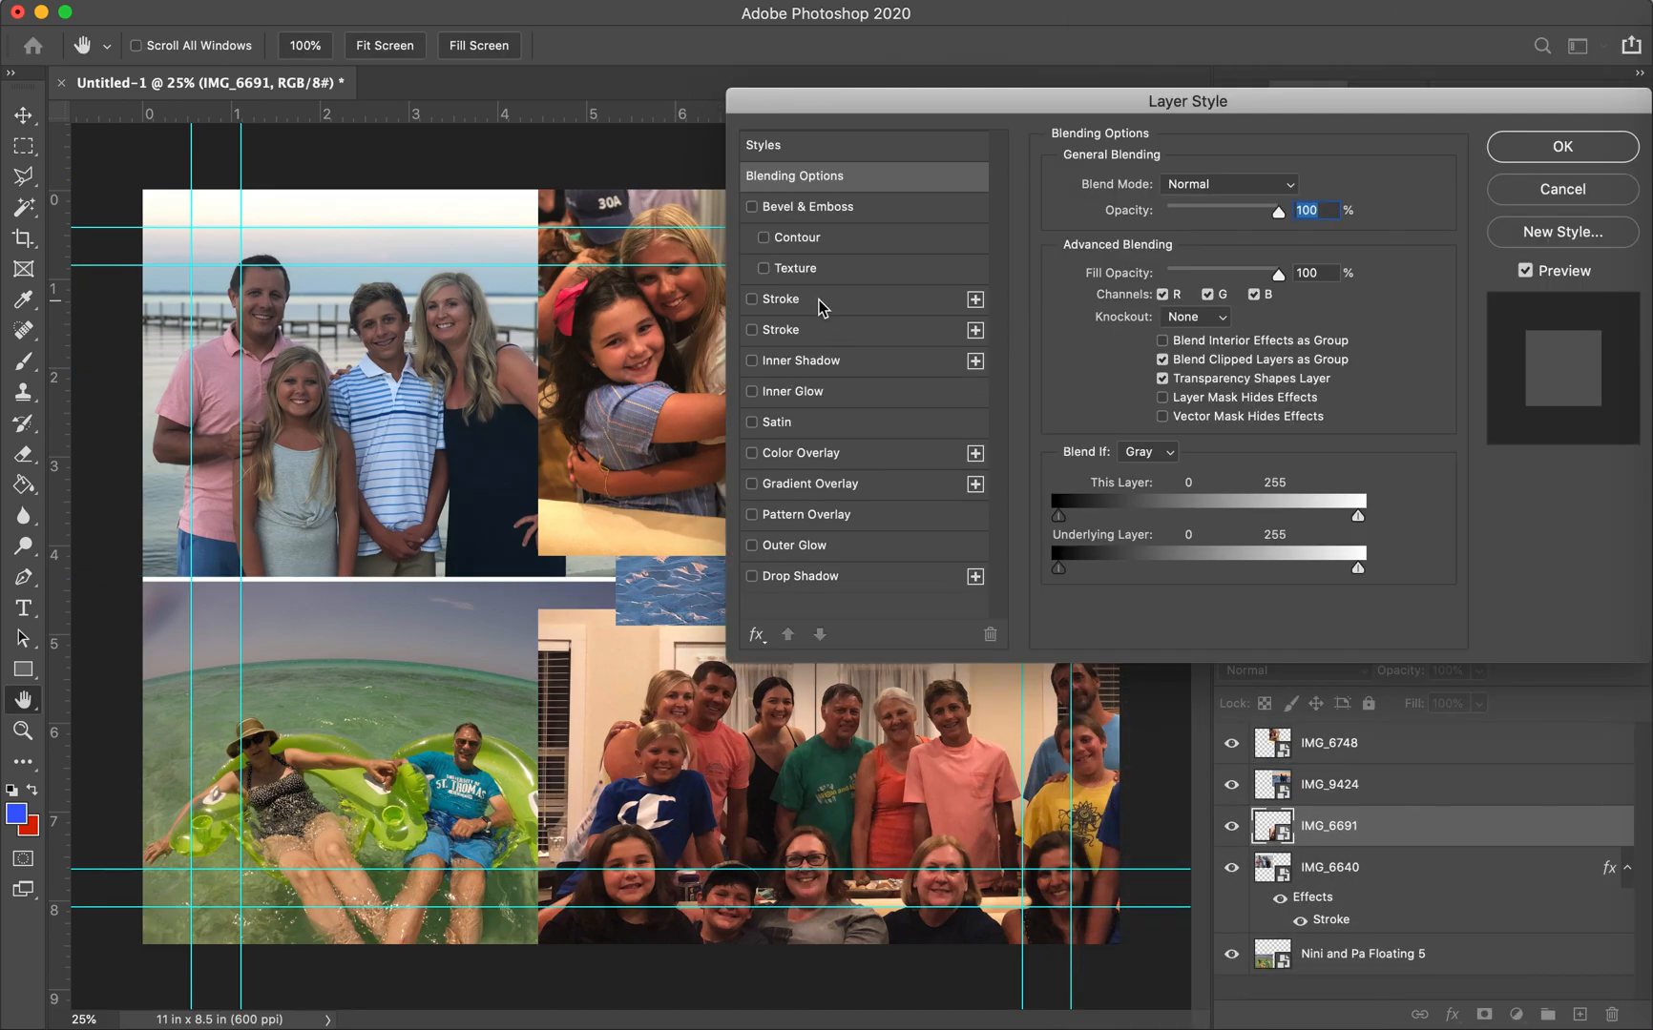
left_click(775, 330)
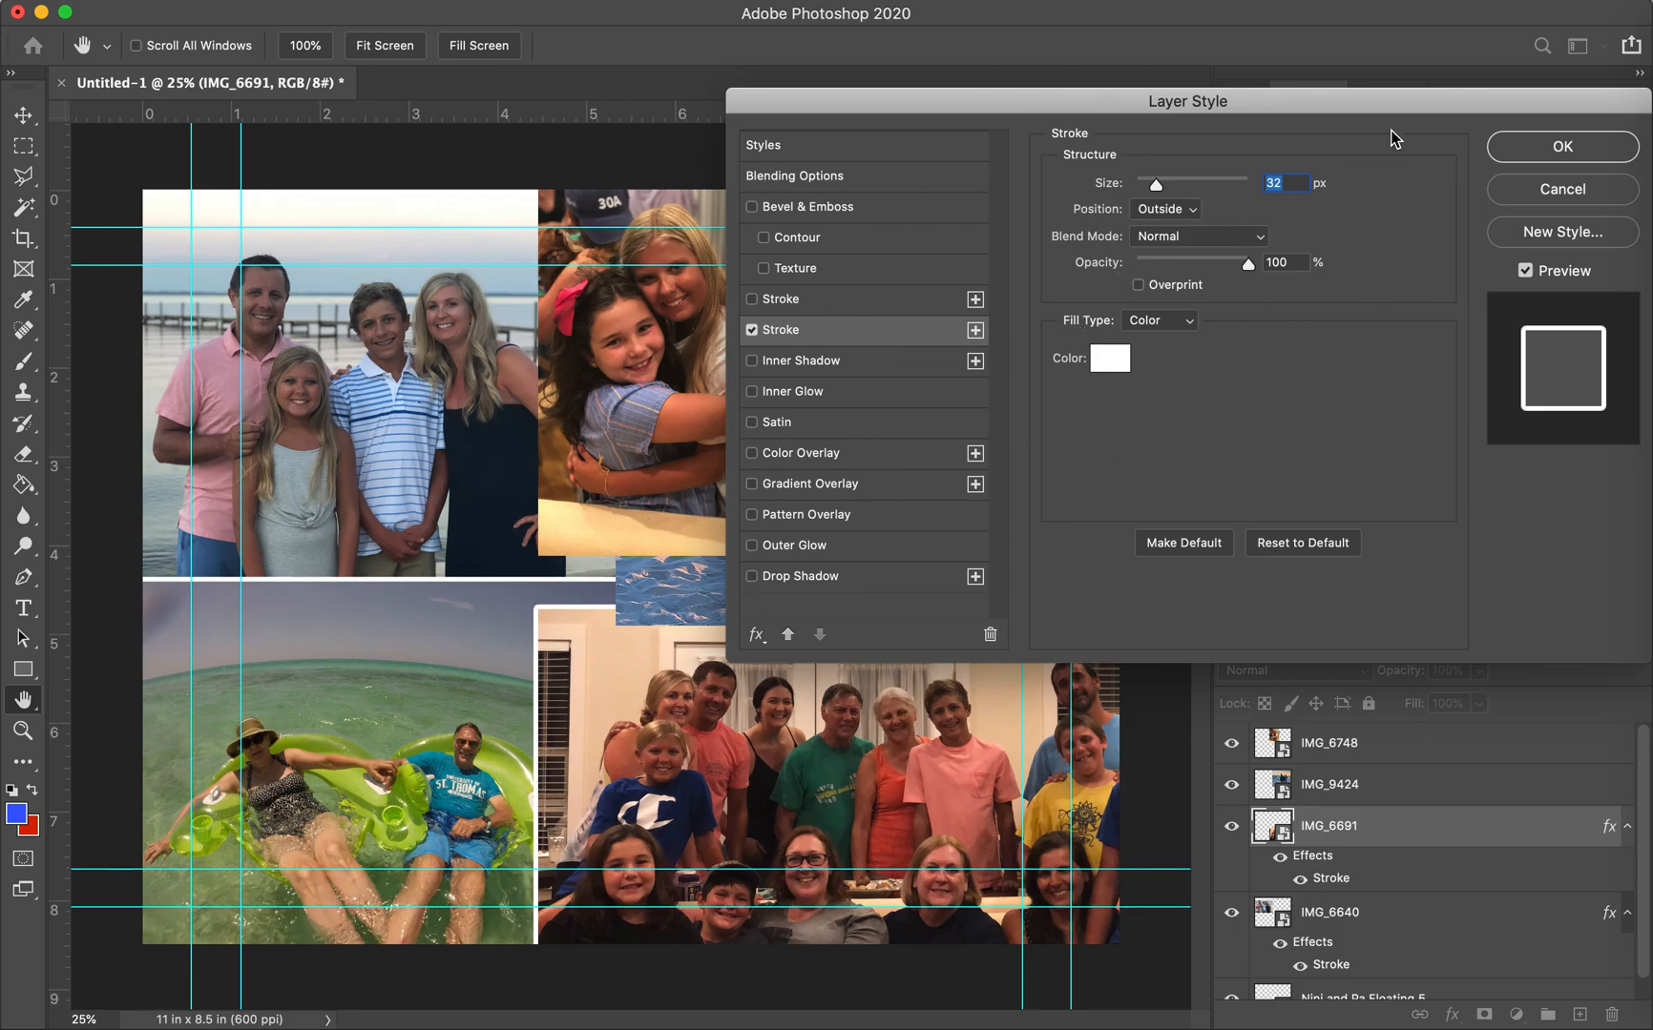
left_click(1583, 157)
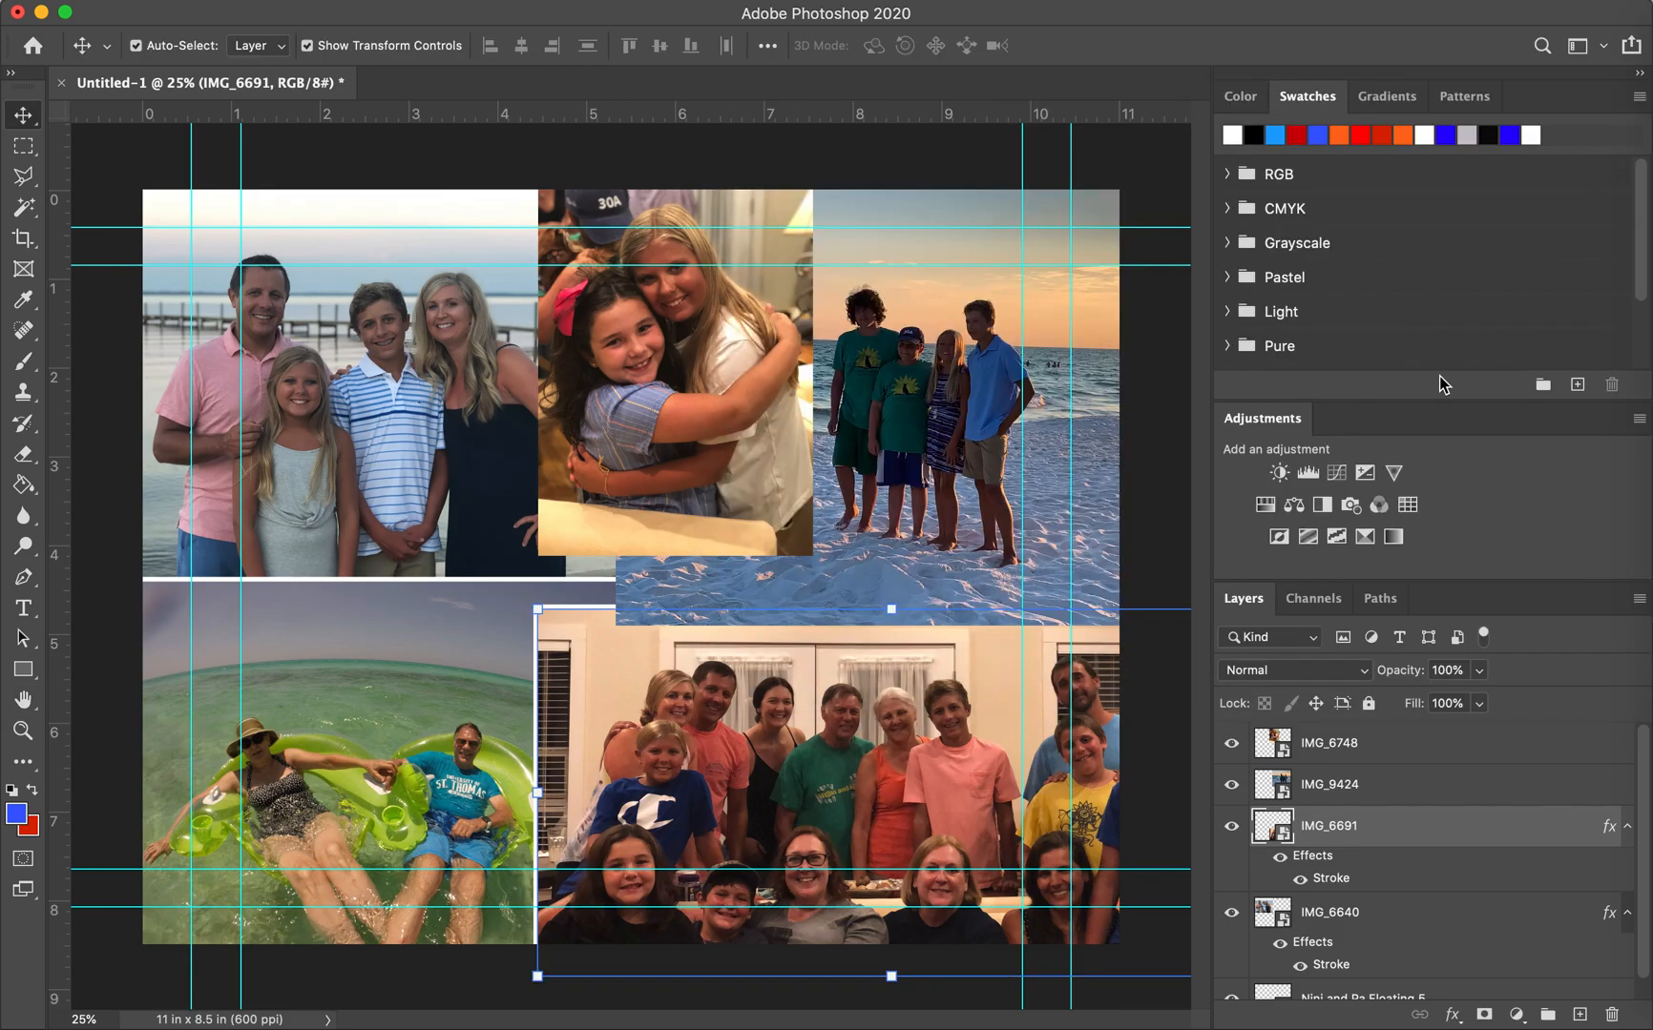
- Add the same white stroke border to the IMG_9424 beach photo layer
double_click(1426, 797)
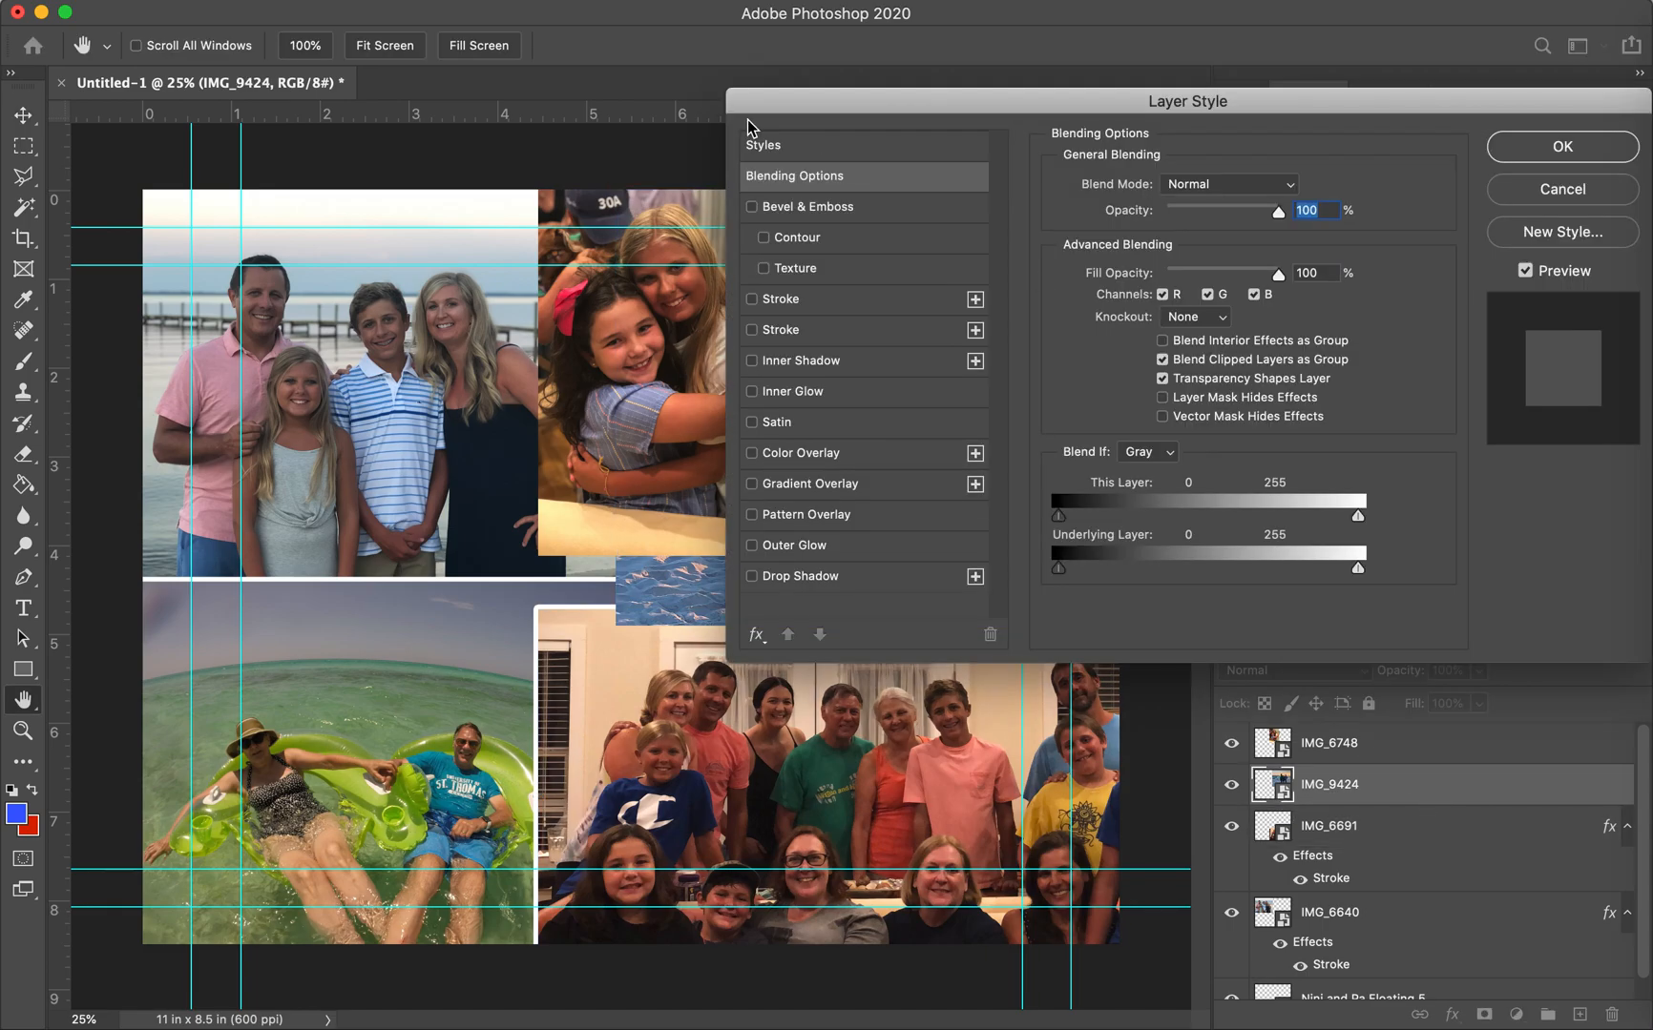
left_click(752, 330)
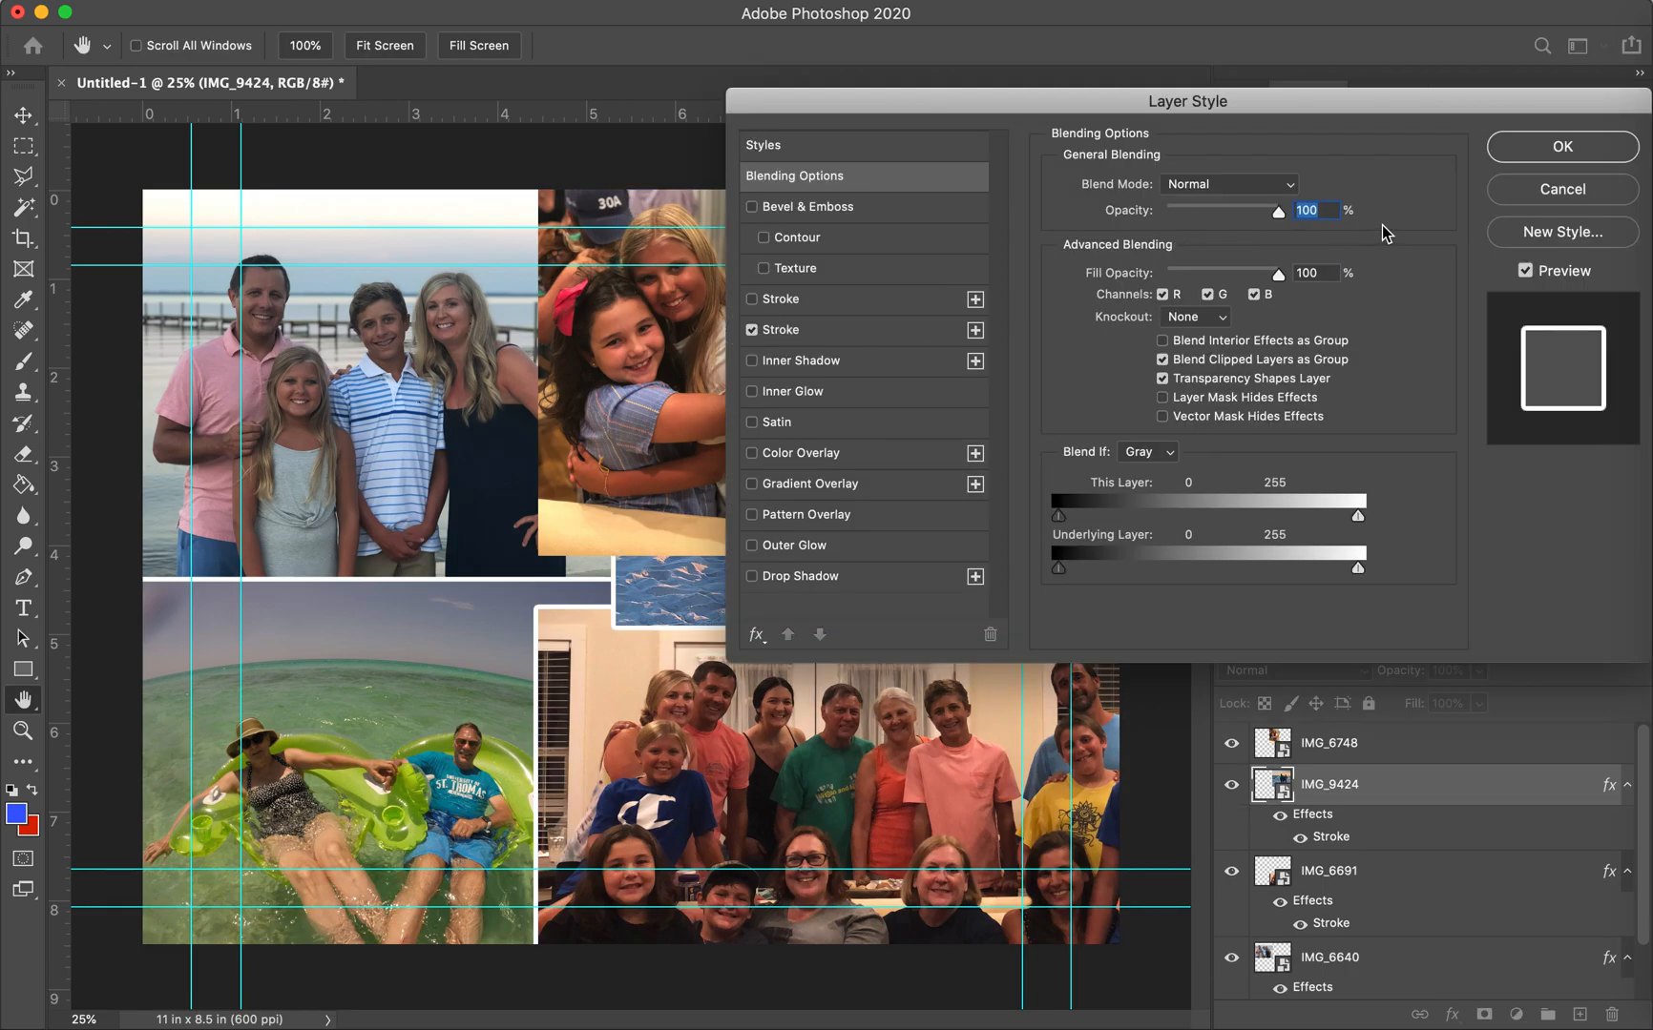
left_click(1526, 145)
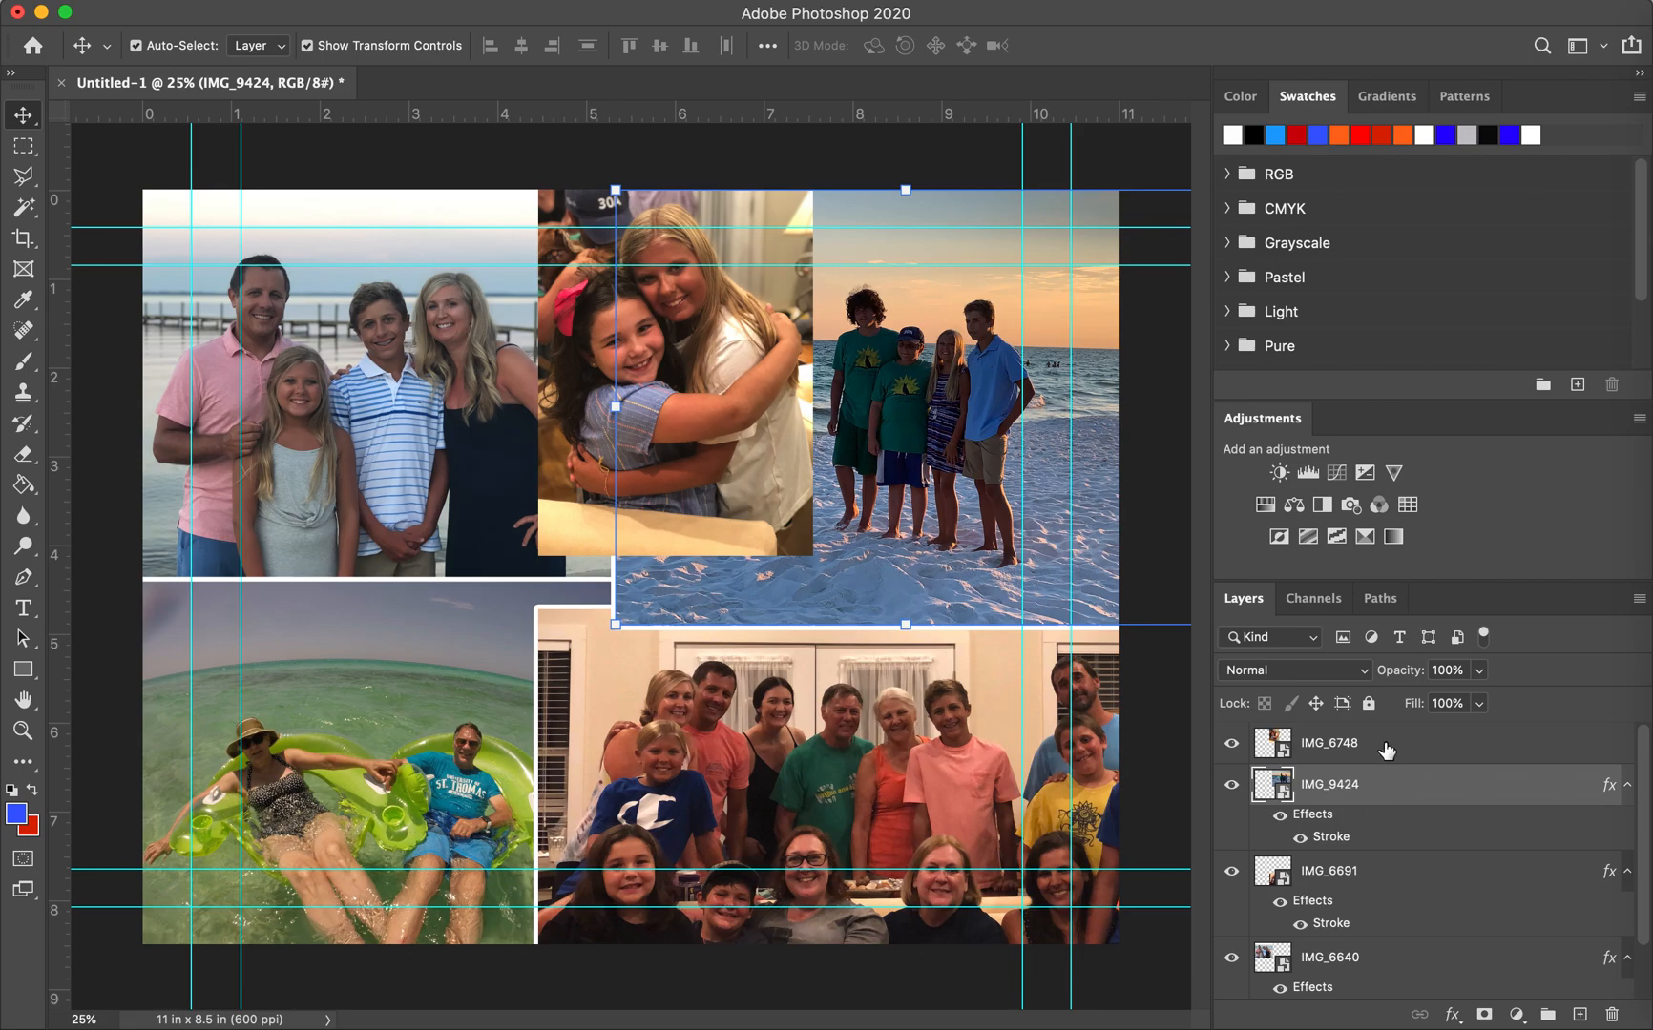
- Add the same white stroke border to the IMG_6748 photo of the two hugging girls
double_click(1393, 747)
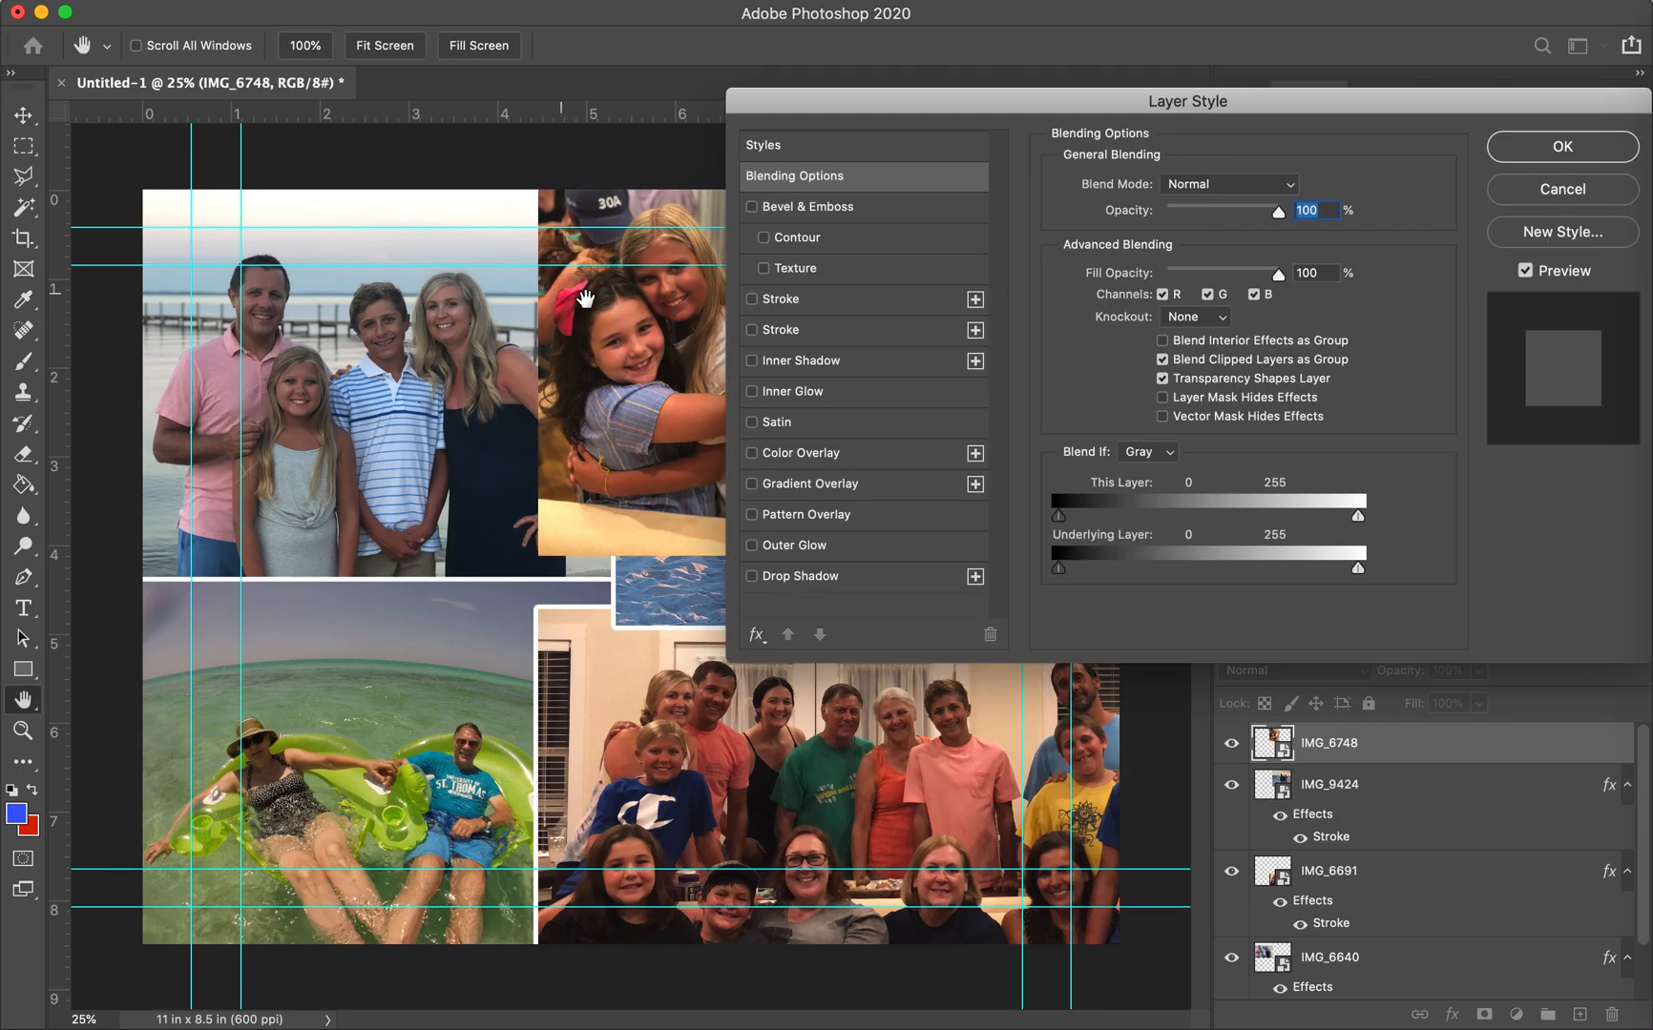
left_click(752, 330)
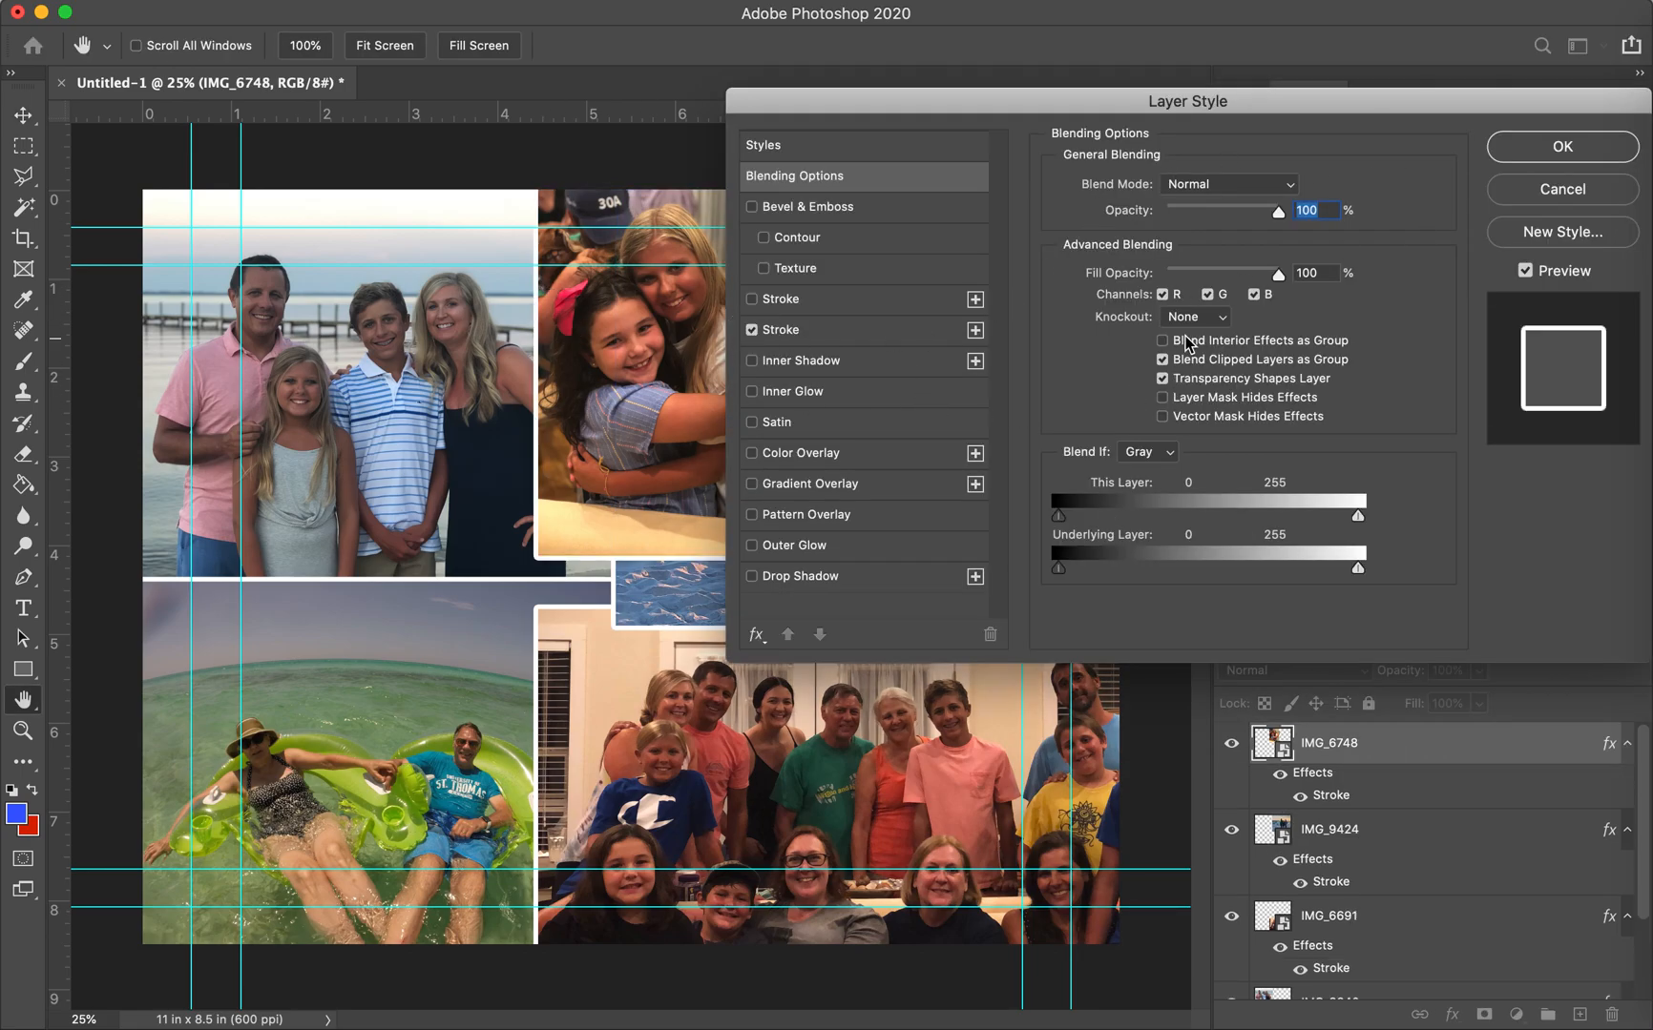
left_click(1525, 152)
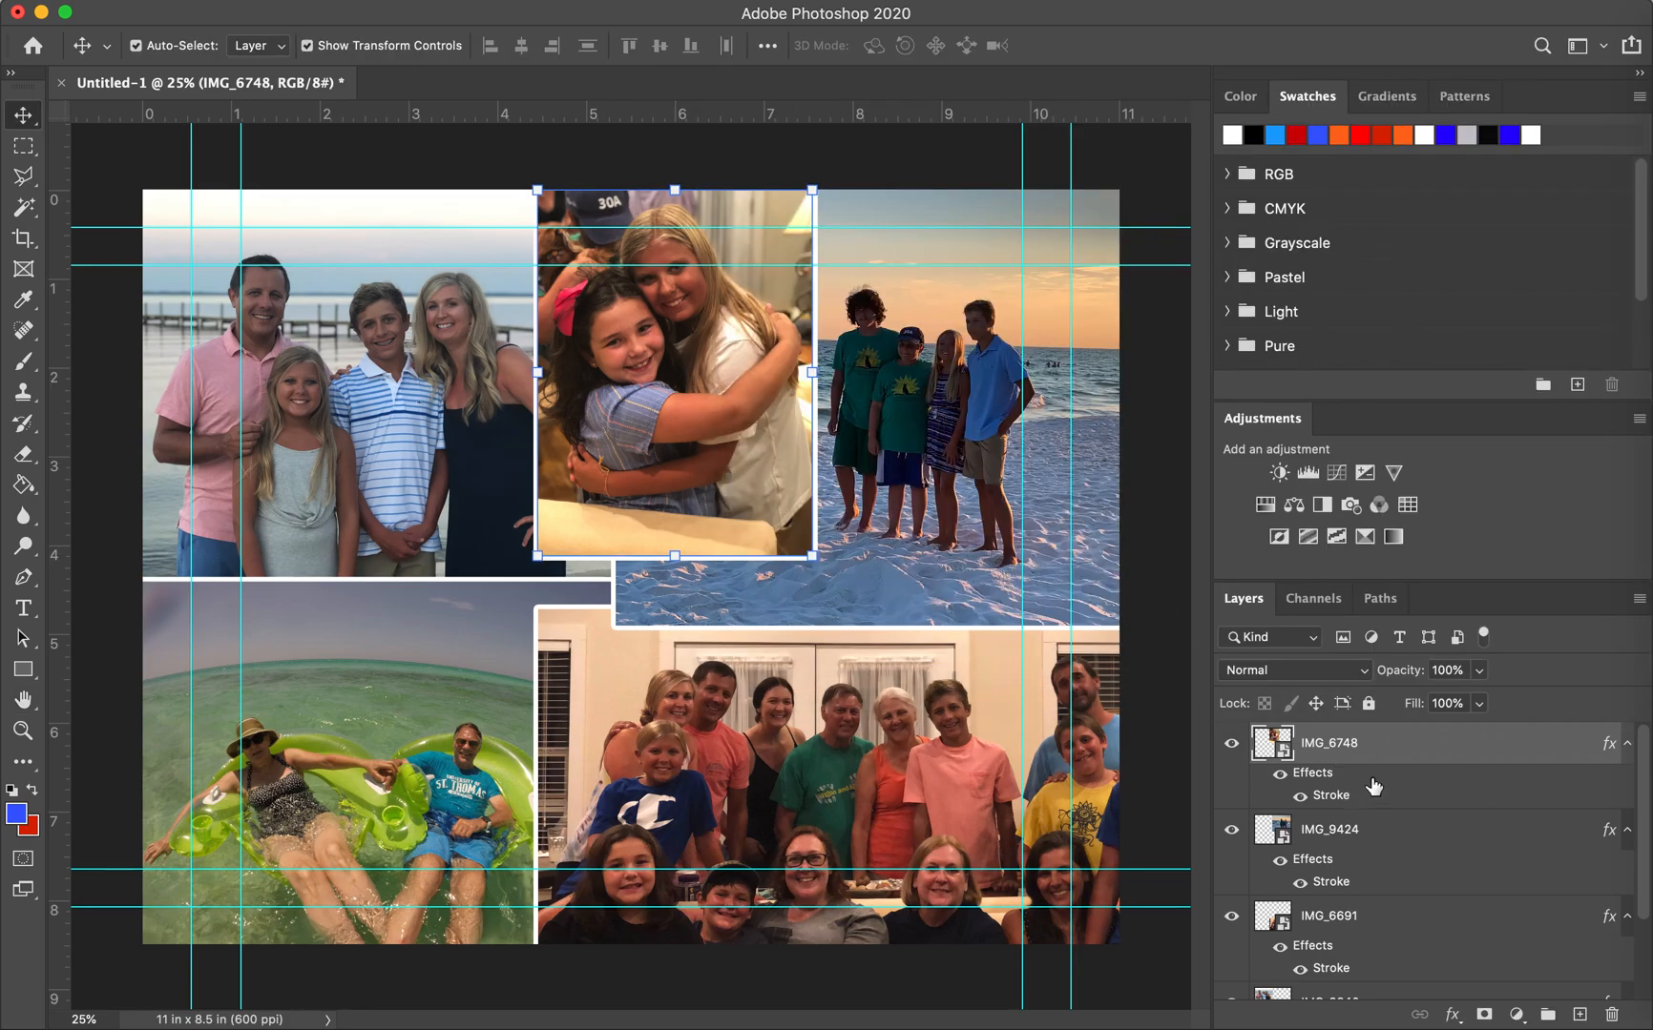
- Hide and show the IMG_6748 and IMG_9424 layers in turn to examine what each contributes to the collage
scroll(1374, 792, "down", 4)
scroll(1317, 792, "up", 4)
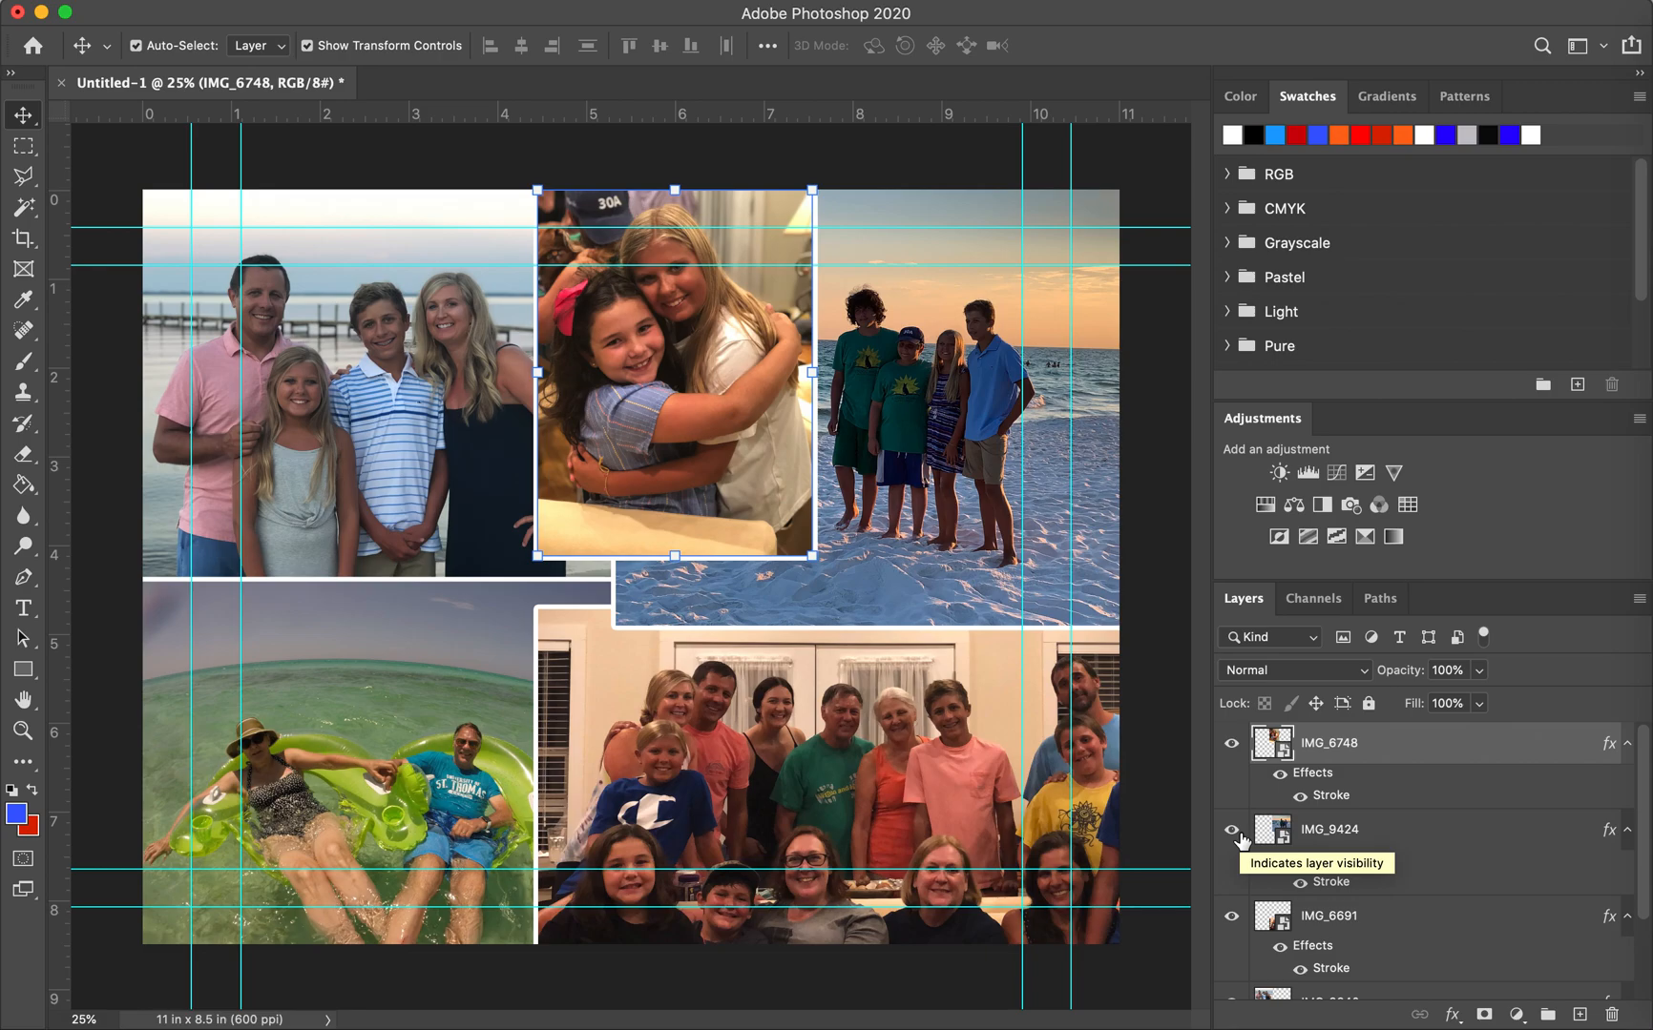
left_click(1232, 746)
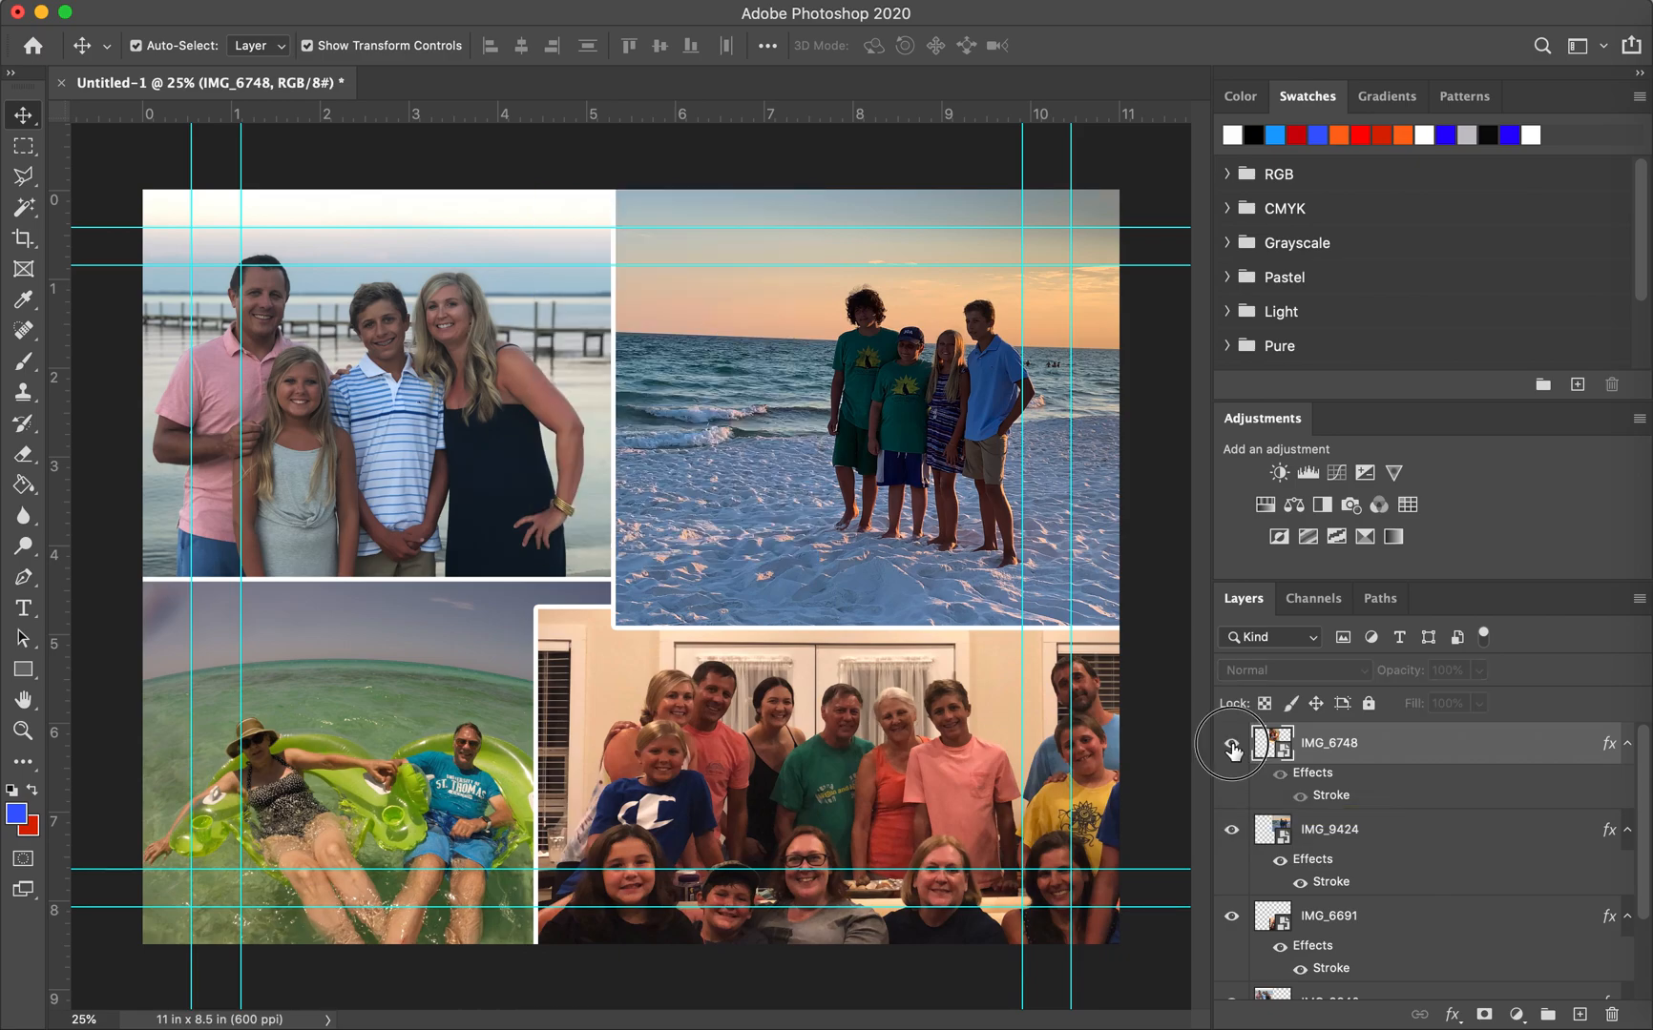
left_click(1232, 746)
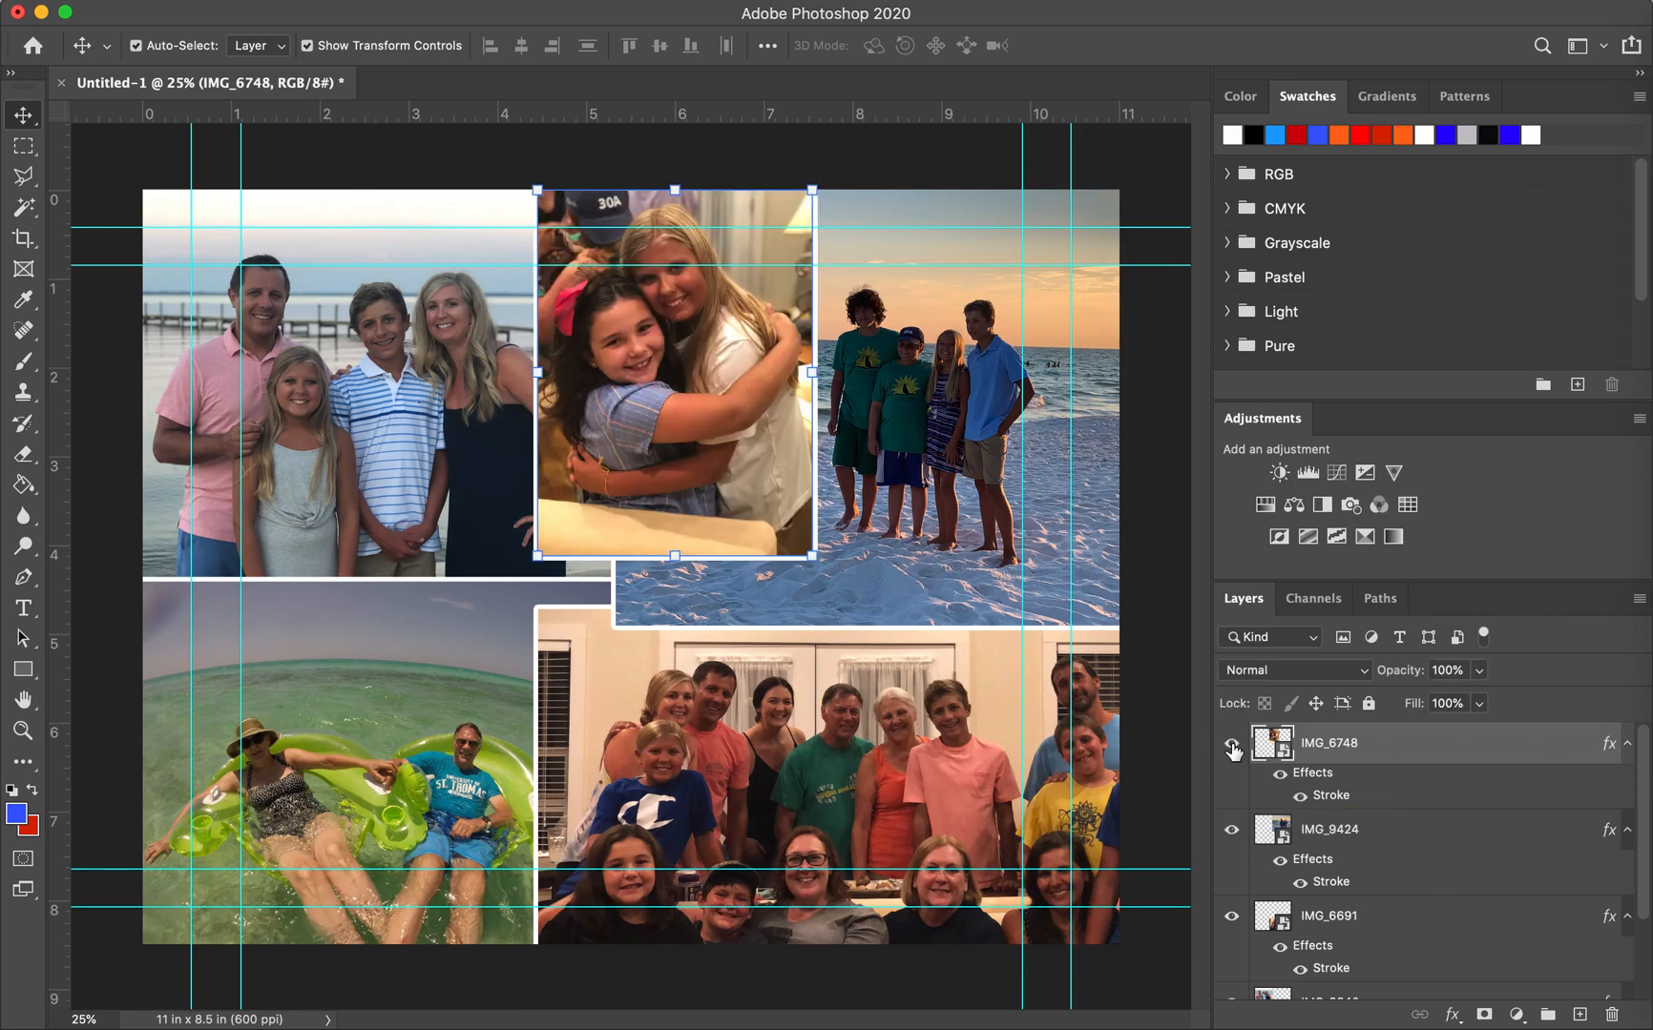
left_click(1232, 831)
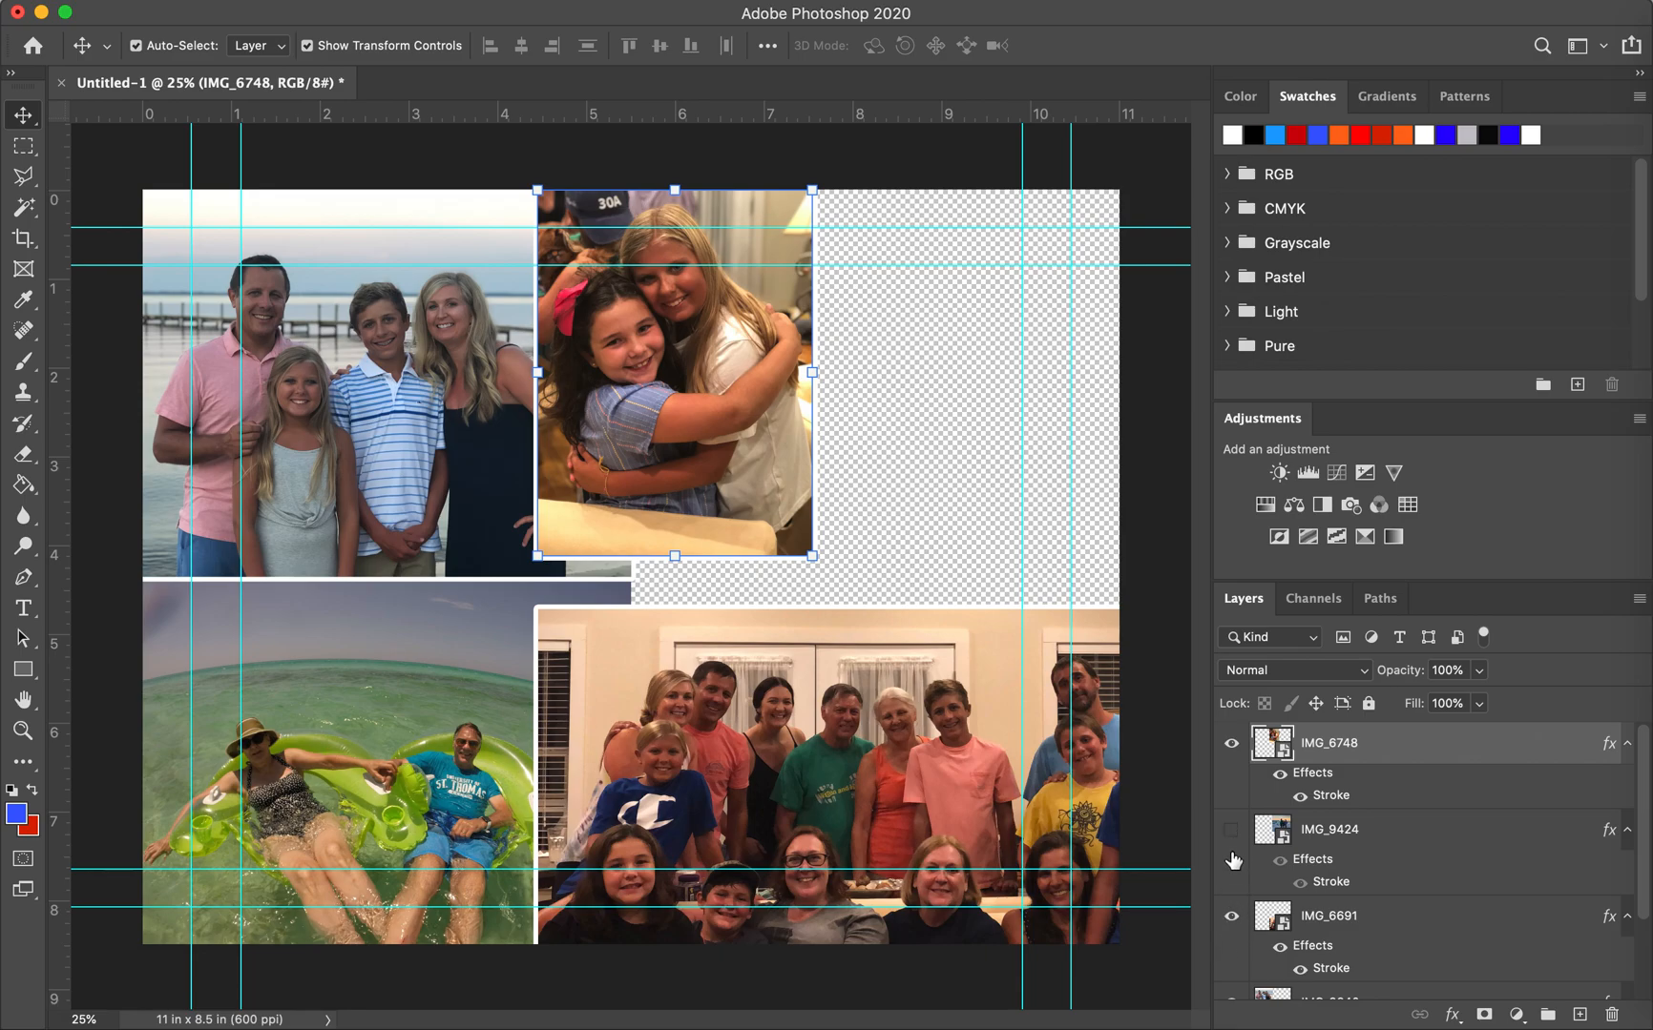
left_click(1232, 831)
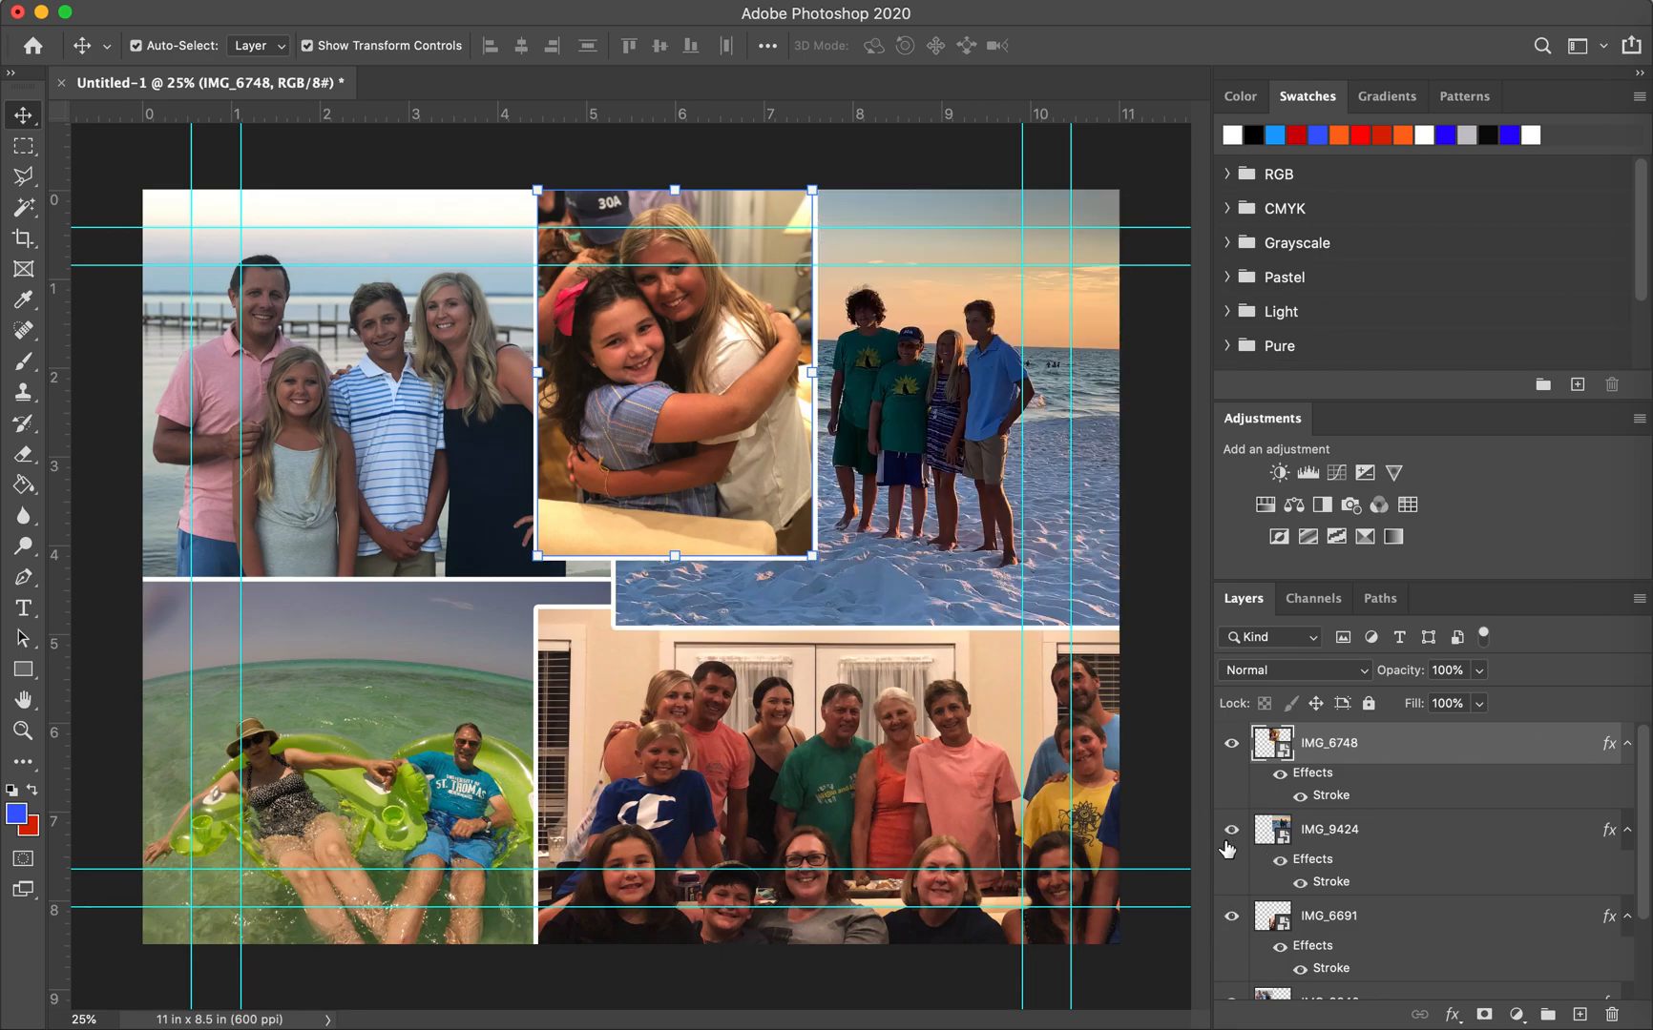
- Switch the IMG_9424 layer's effects and its stroke off and on to compare the photo with and without its border
left_click(1279, 861)
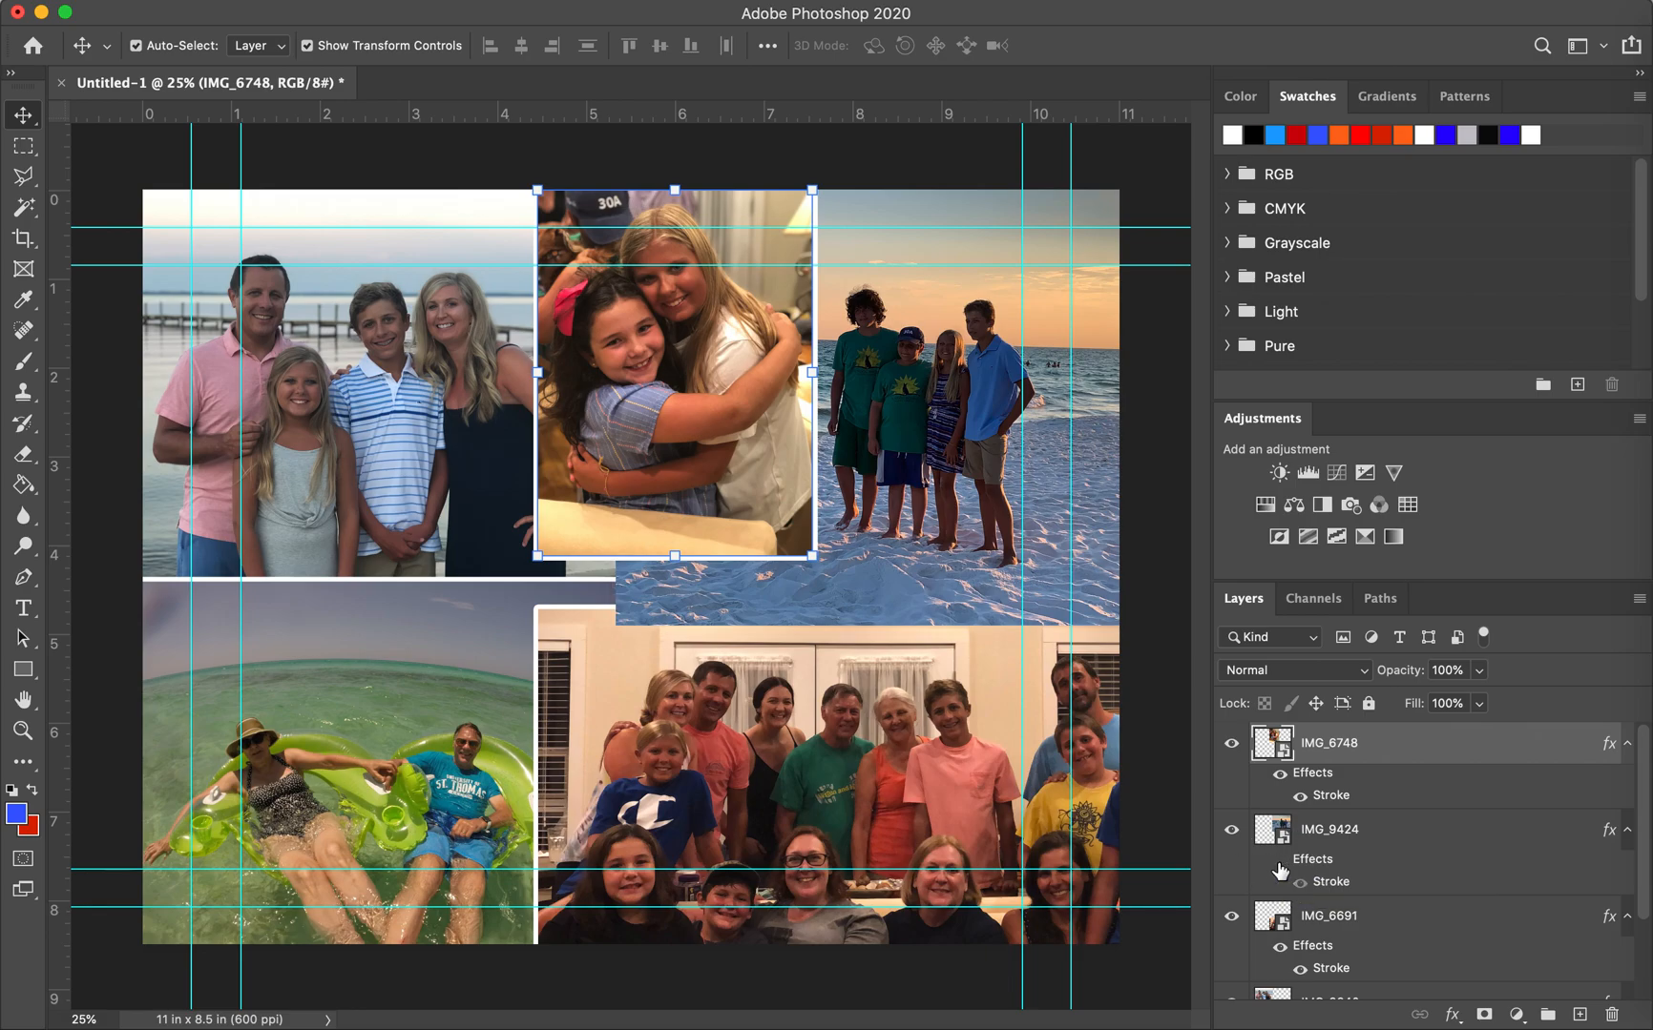
left_click(1279, 860)
left_click(1300, 883)
left_click(1299, 883)
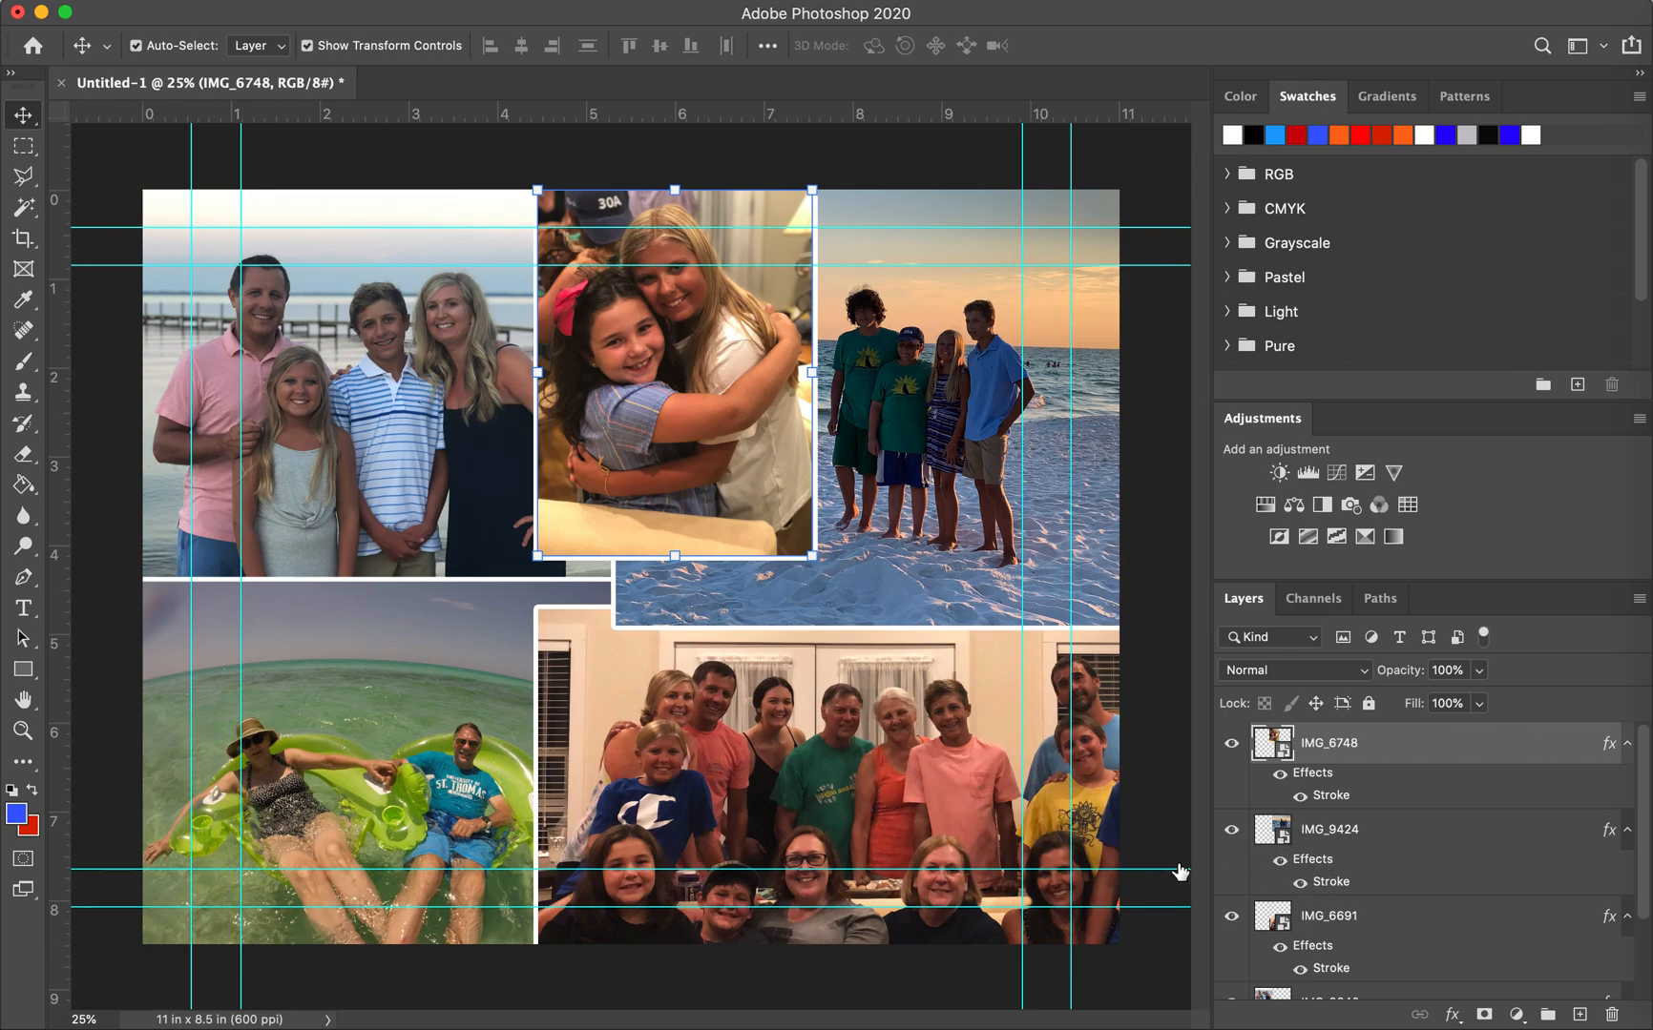